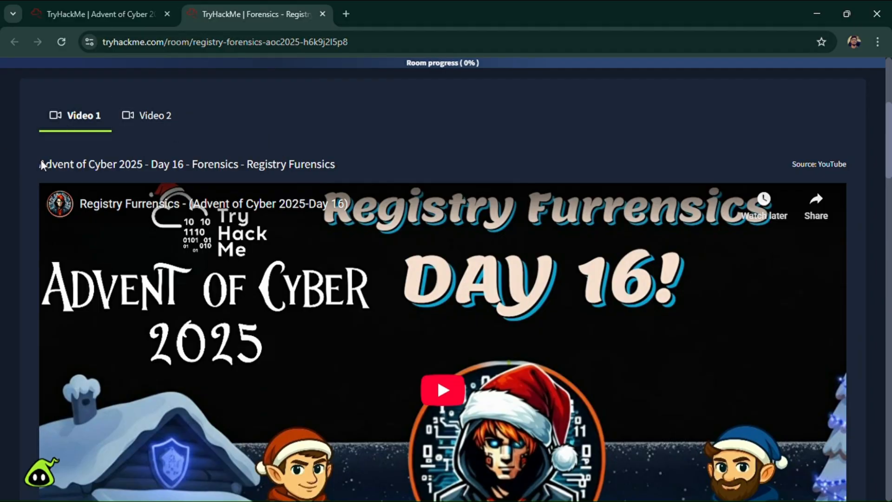
- Read the Day 16 story about the compromised dispatch-srv01 system and the room's learning objectives
scroll(594, 361, "down", 4)
scroll(363, 367, "down", 3)
scroll(364, 367, "down", 6)
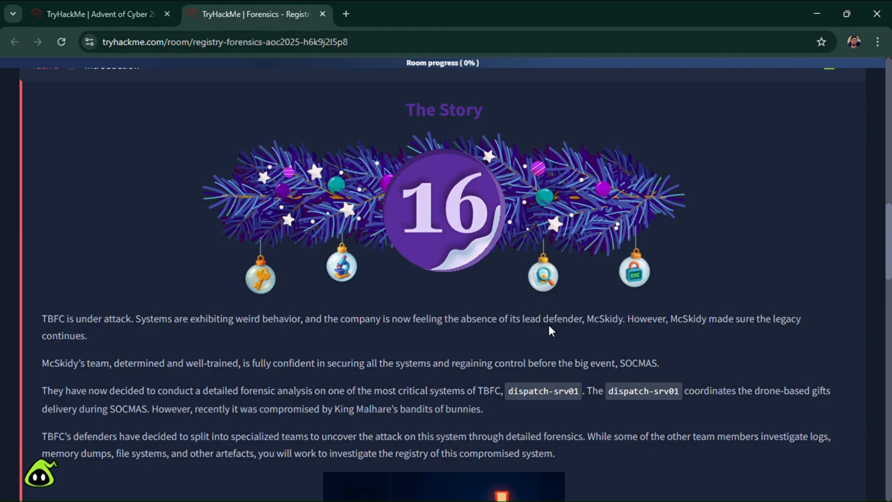
scroll(549, 330, "down", 1)
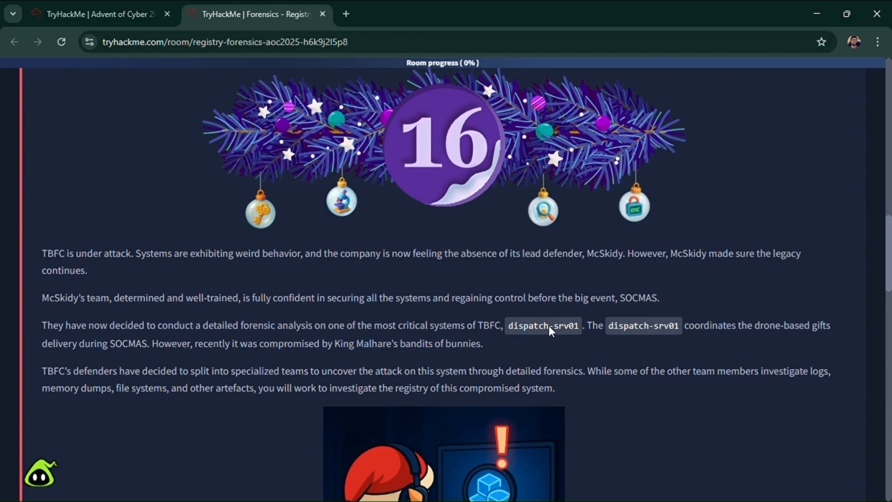
scroll(550, 331, "down", 1)
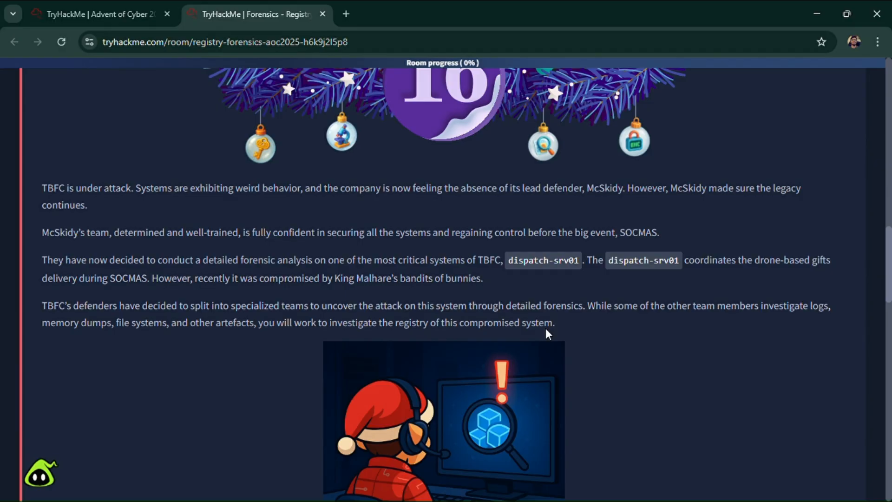
scroll(547, 329, "down", 1)
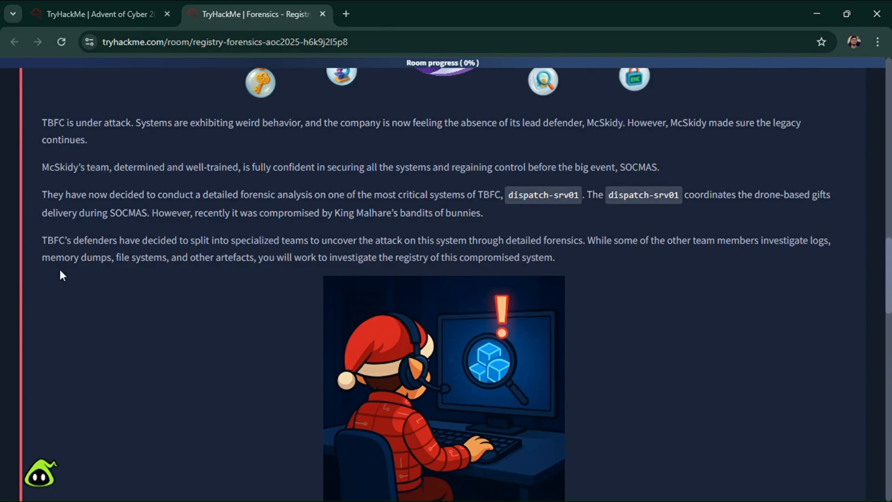
scroll(60, 274, "down", 1)
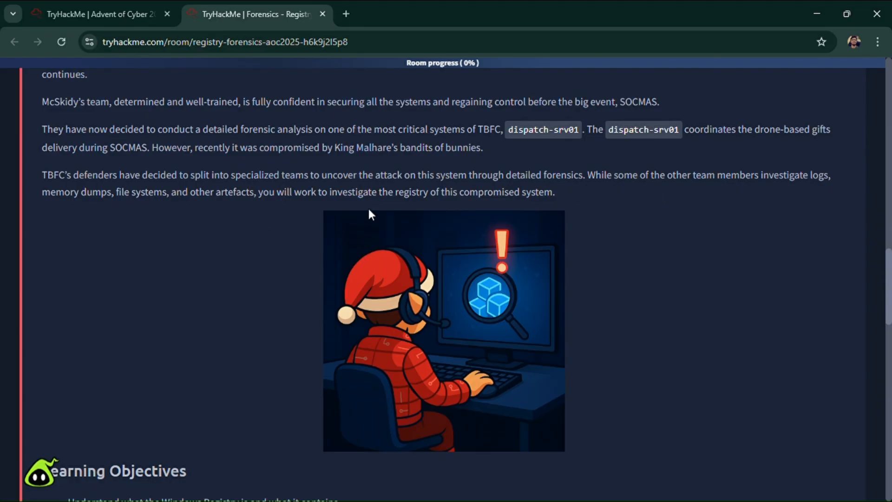
scroll(370, 214, "down", 3)
scroll(365, 213, "up", 2)
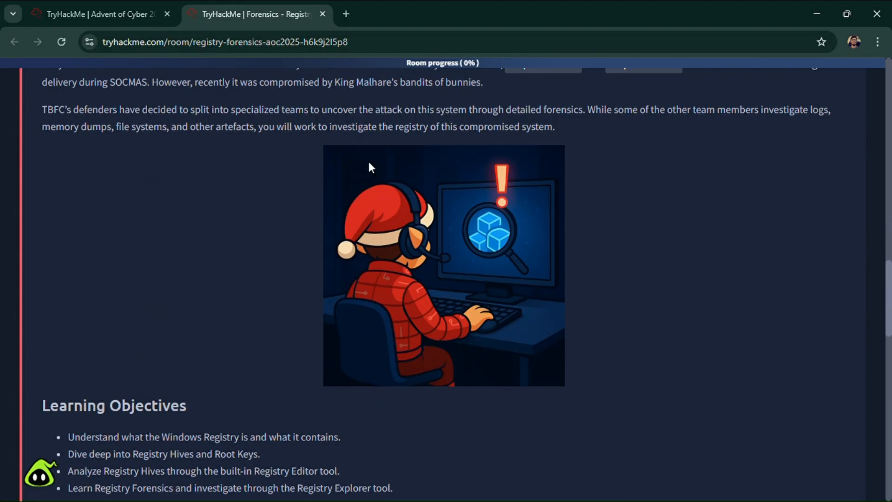
scroll(246, 244, "down", 5)
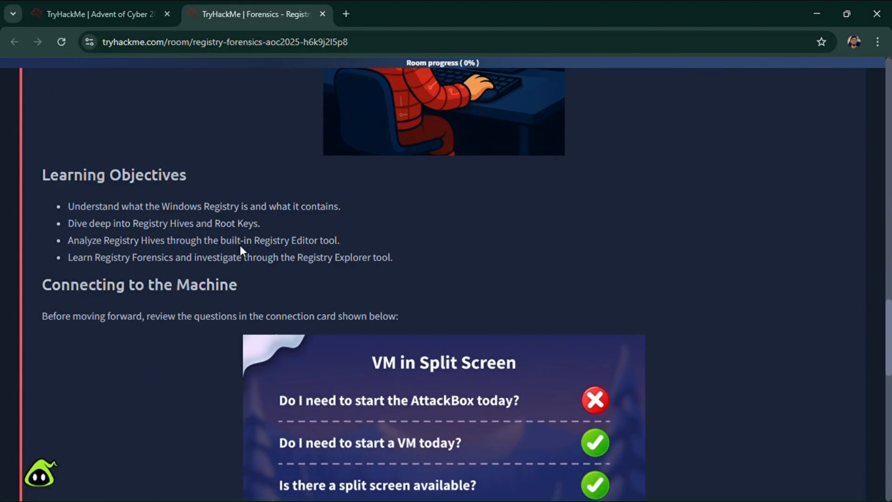
scroll(239, 250, "up", 6)
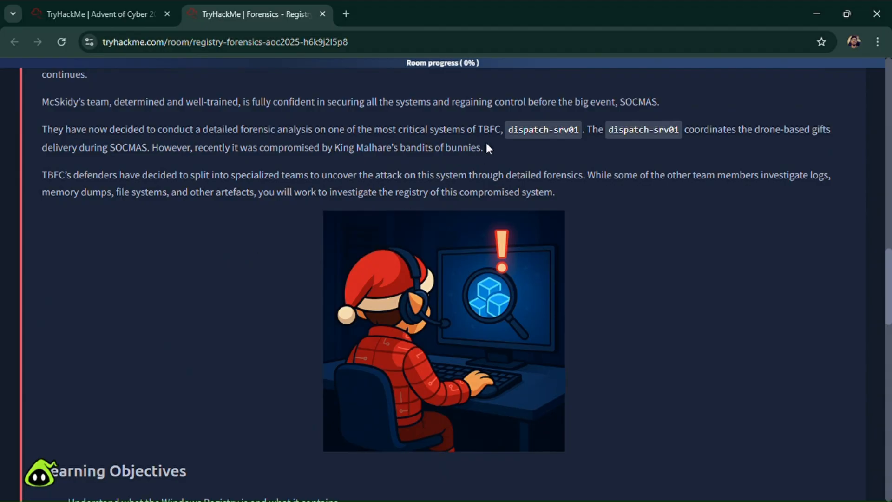
scroll(147, 333, "down", 2)
scroll(147, 333, "down", 3)
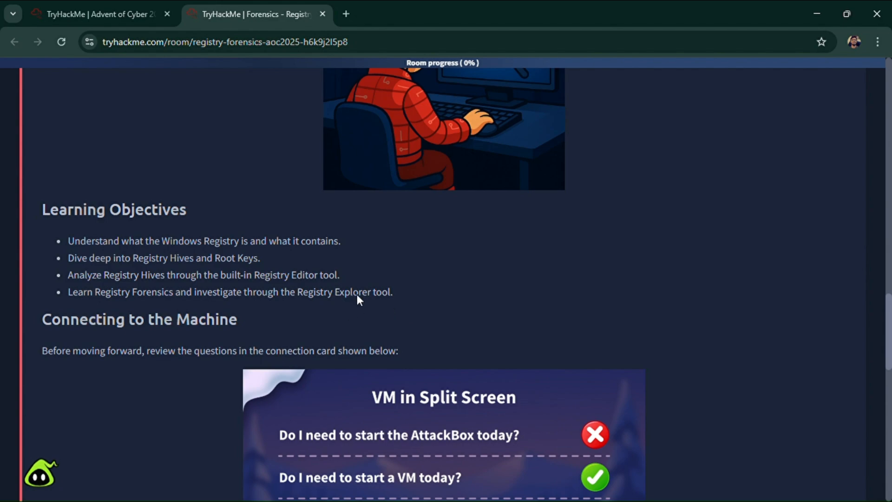
left_click_drag(358, 299, 393, 297)
- Review the VM connection card and start the room's target machine
scroll(288, 310, "down", 3)
scroll(288, 311, "down", 1)
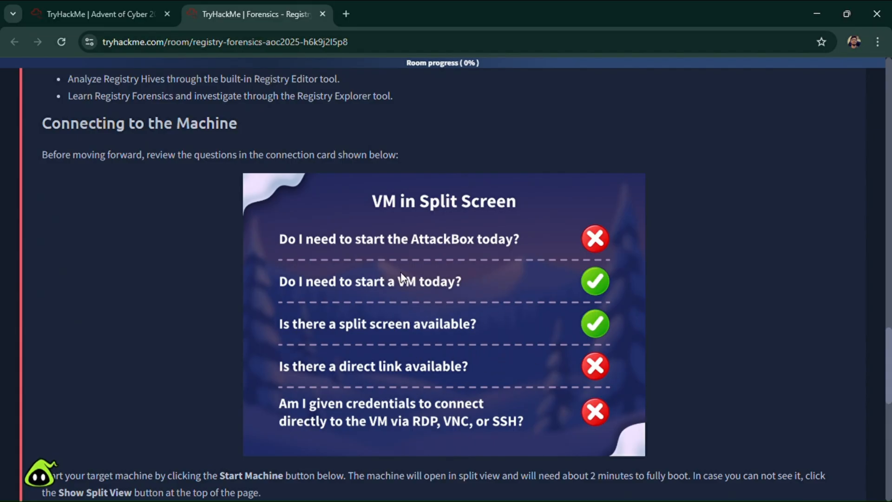
scroll(399, 276, "down", 1)
scroll(396, 243, "down", 3)
left_click(735, 387)
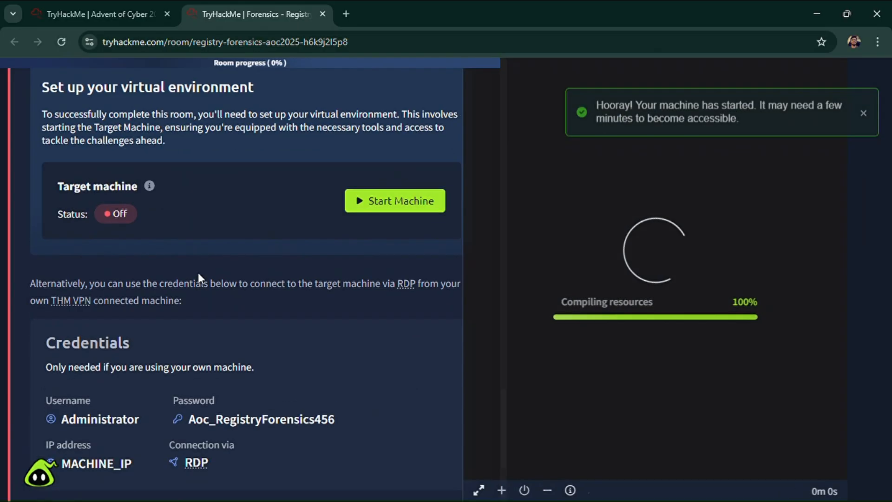
- Submit the no-answer-needed question about having access to the target machine
scroll(316, 306, "down", 4)
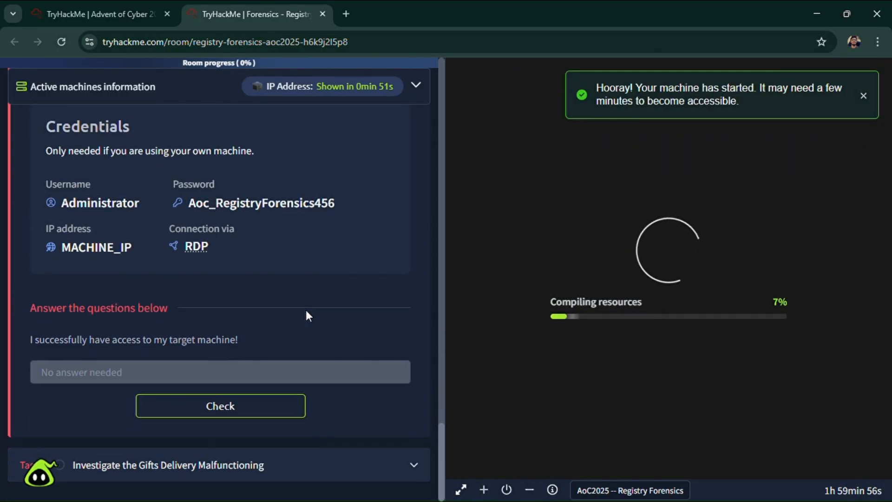
scroll(284, 302, "up", 1)
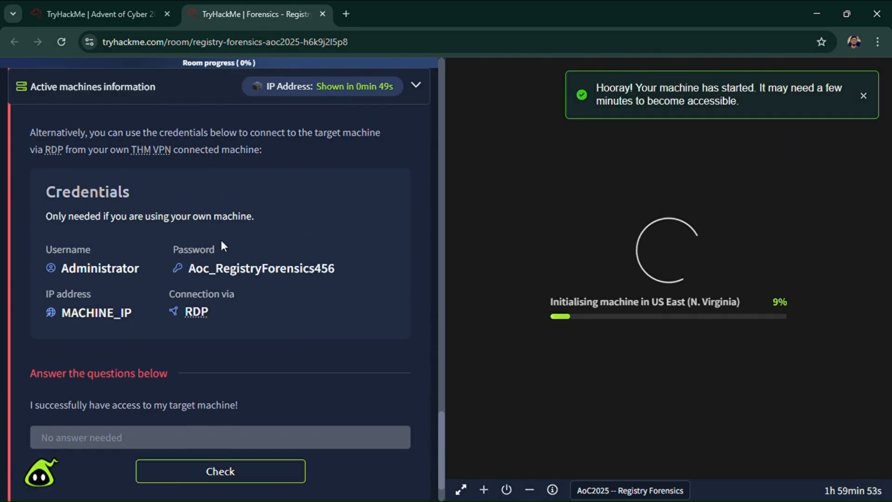
scroll(237, 242, "down", 1)
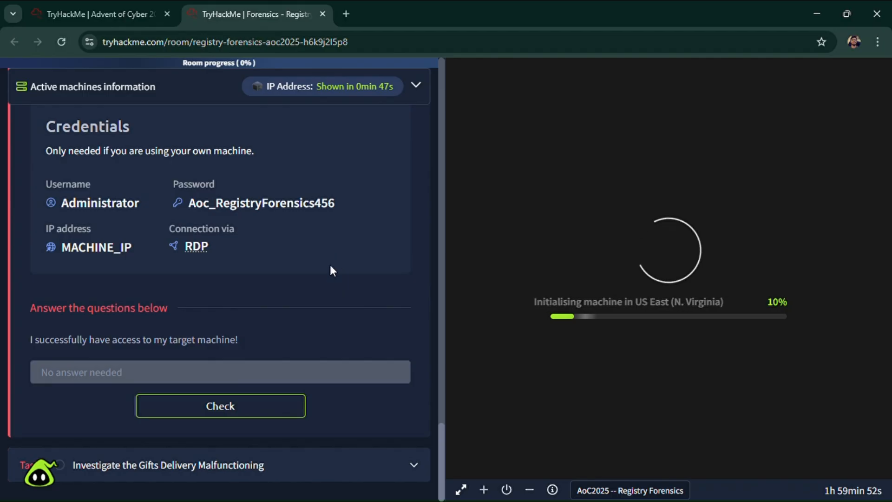
left_click(225, 408)
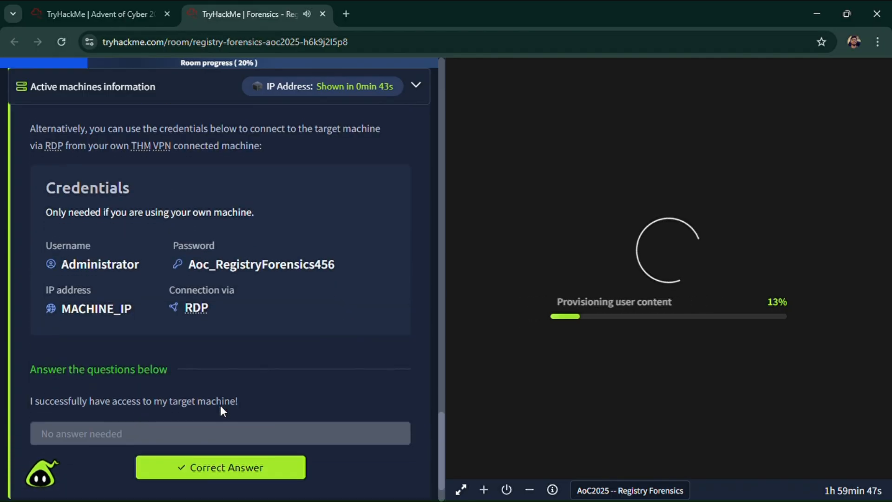
- Expand the Investigate the Gifts Delivery Malfunctioning task and read its Windows Registry introduction
scroll(221, 418, "down", 1)
left_click(220, 464)
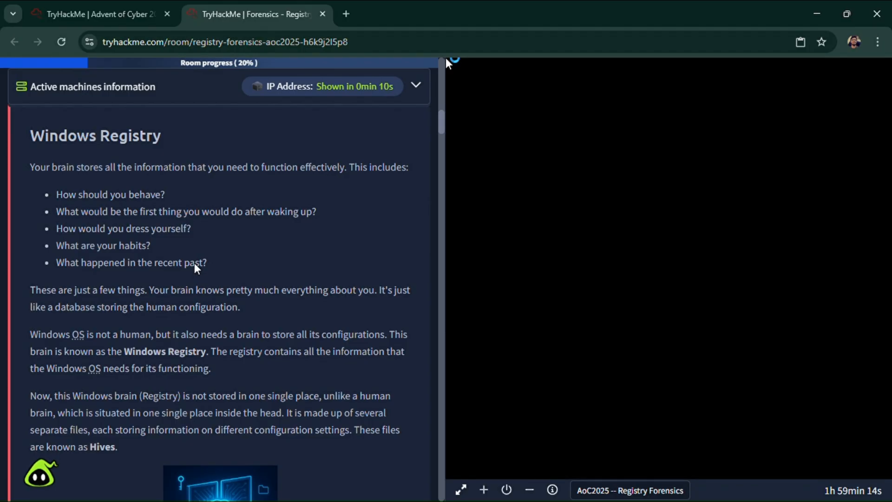
scroll(150, 293, "down", 3)
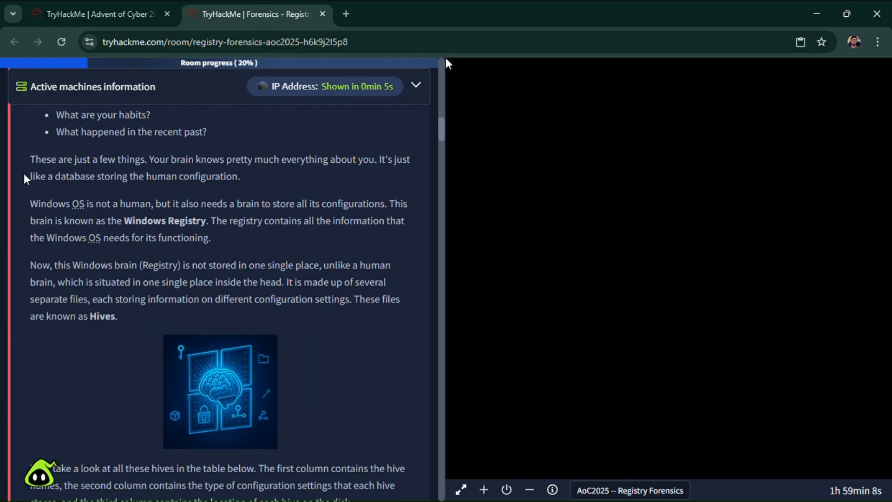
scroll(204, 176, "up", 3)
scroll(260, 267, "down", 3)
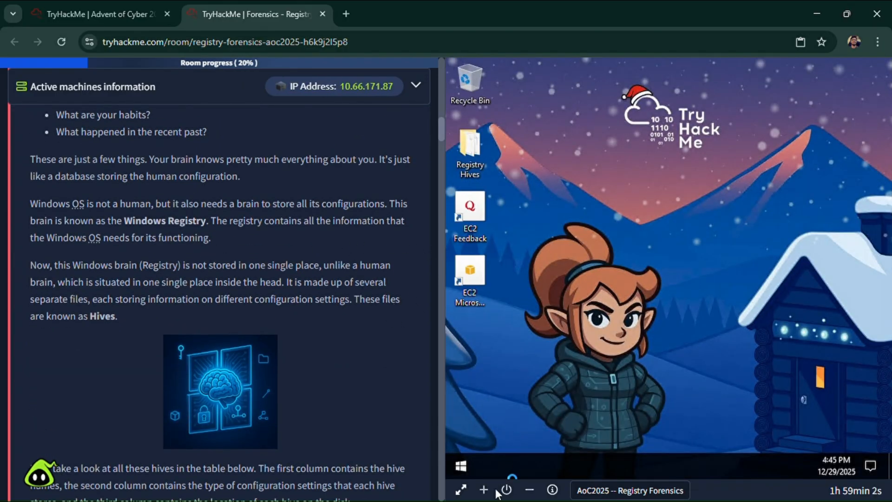
- Open the target machine full screen in its own browser tab, then return to the room and hide its split view
left_click(461, 489)
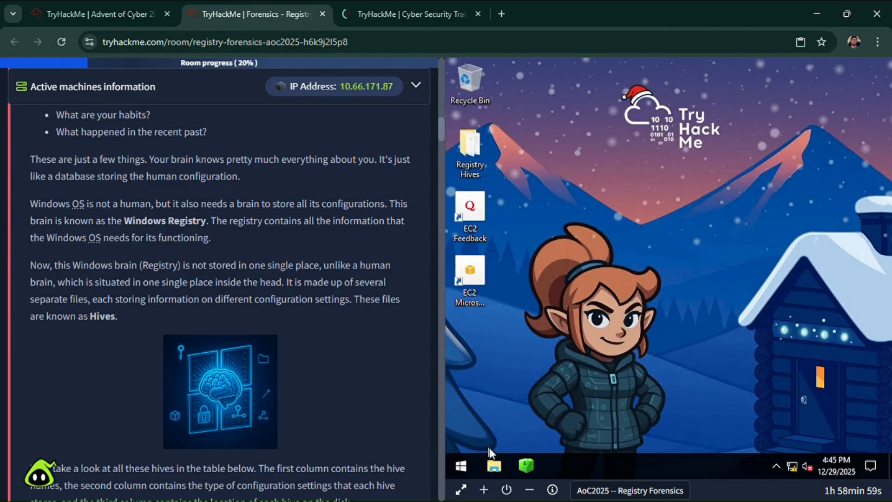
left_click(357, 4)
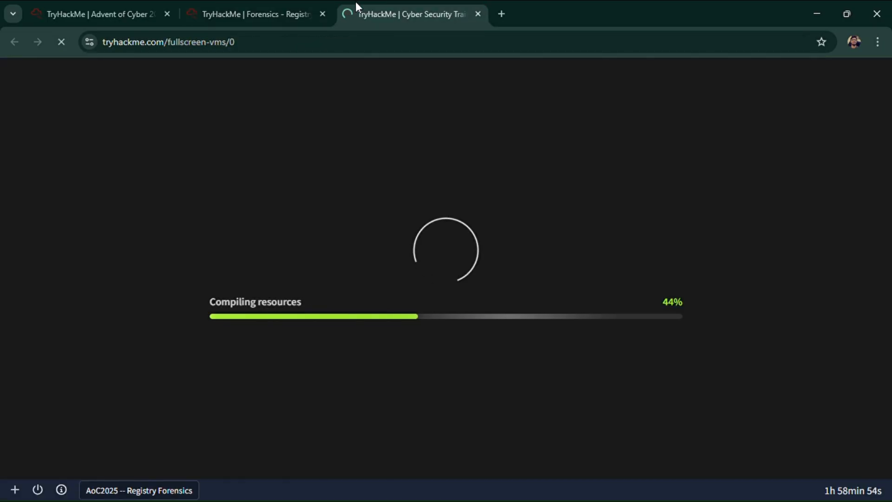
left_click(273, 4)
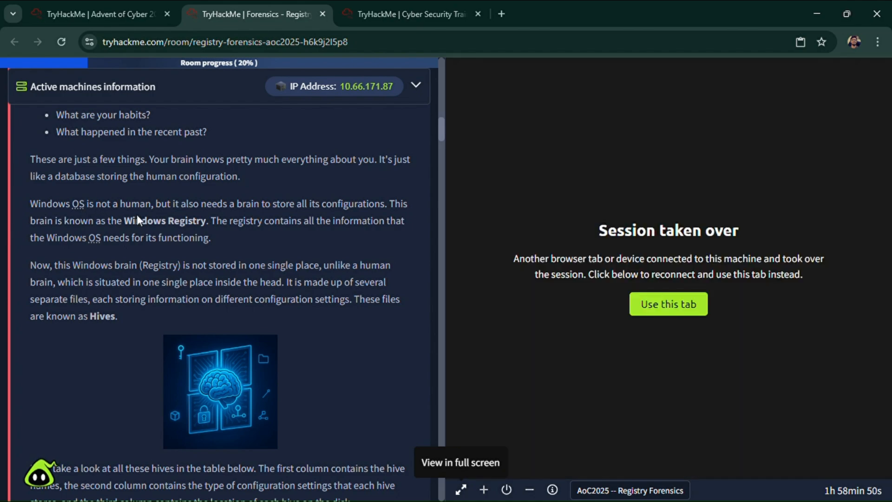
left_click(529, 489)
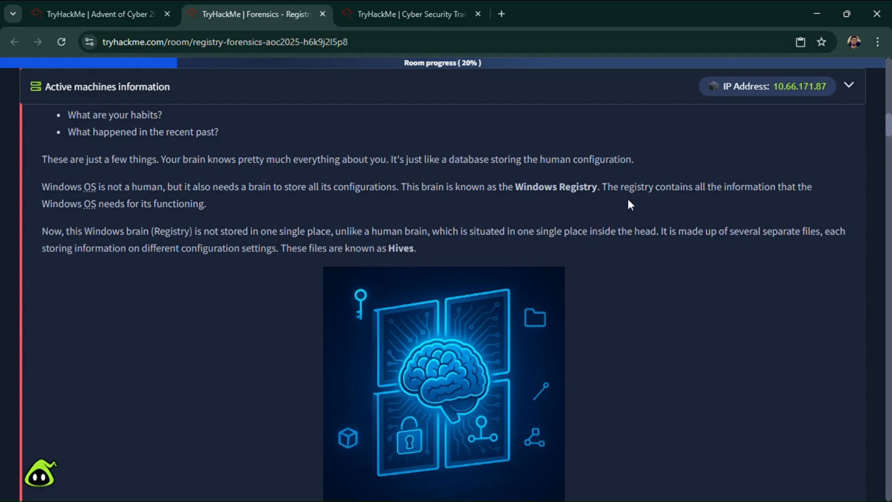
- Read the task's explanation of the Windows Registry as the system's brain and the separate files called Hives
scroll(101, 228, "down", 3)
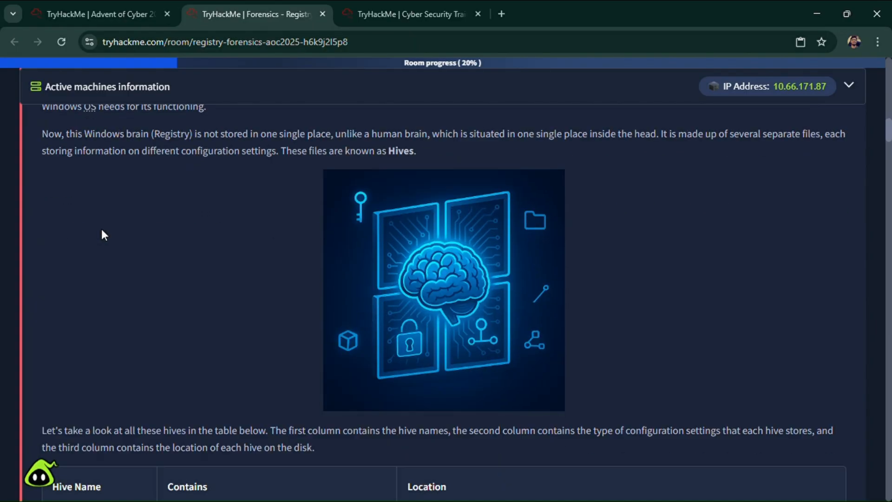
scroll(101, 227, "up", 1)
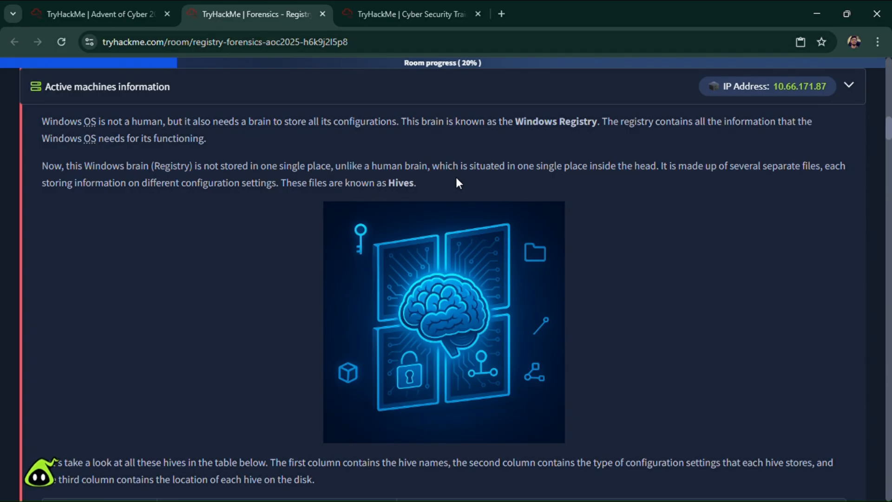
scroll(292, 228, "down", 3)
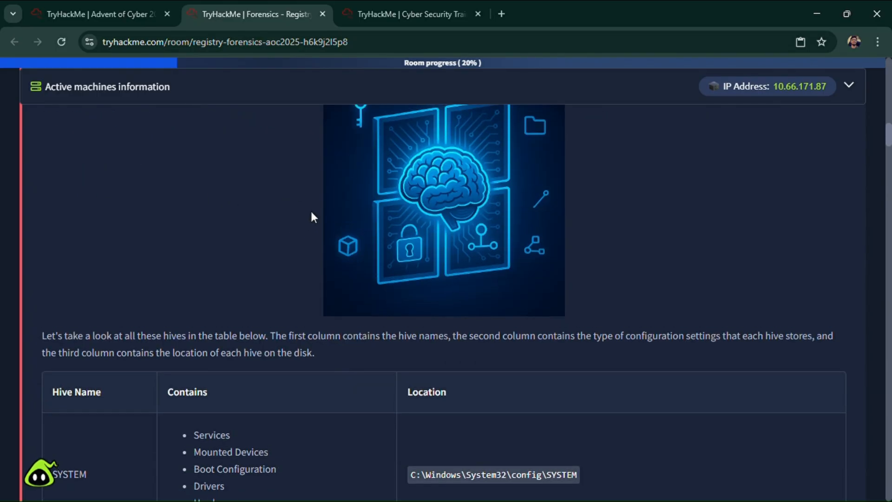
scroll(312, 213, "up", 3)
scroll(199, 311, "down", 4)
- Examine the registry hives table, starting with the contents and disk location of the SYSTEM hive
scroll(167, 265, "down", 2)
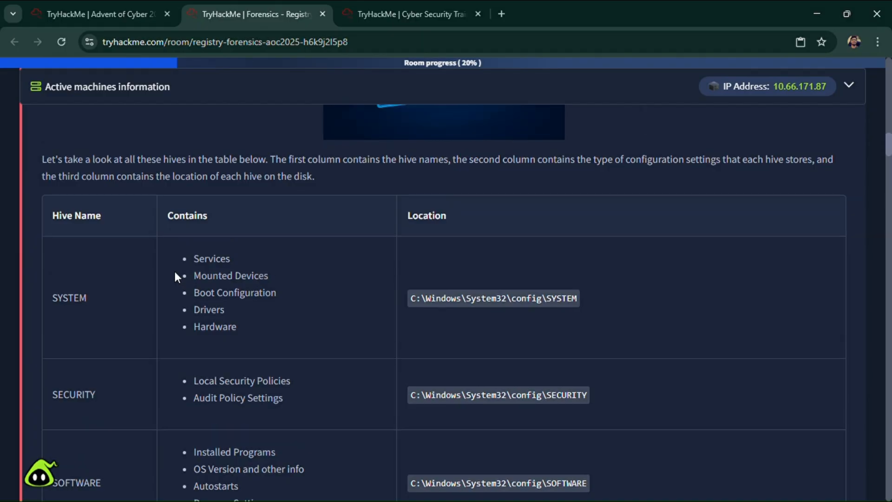
scroll(186, 284, "up", 2)
scroll(116, 302, "down", 3)
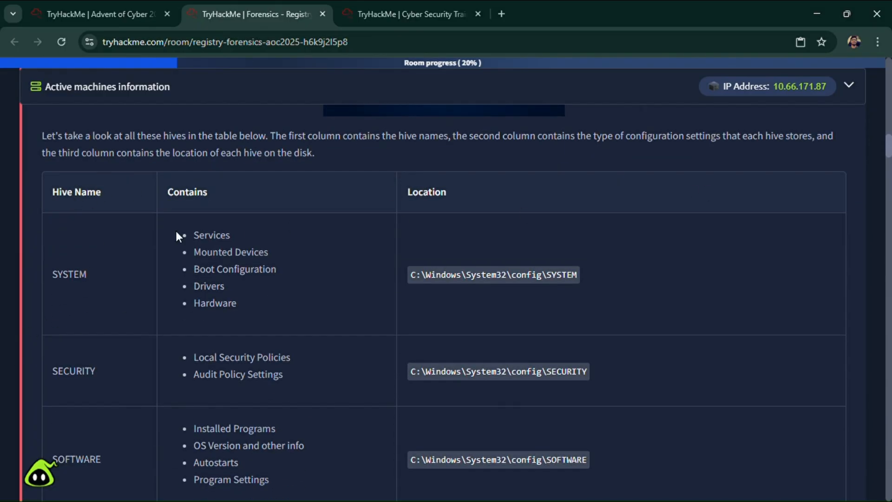
scroll(108, 297, "down", 7)
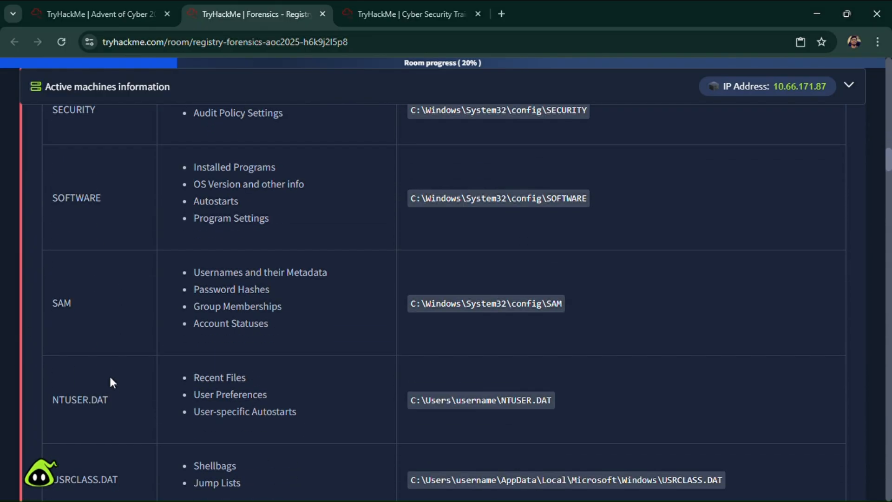
scroll(140, 435, "up", 7)
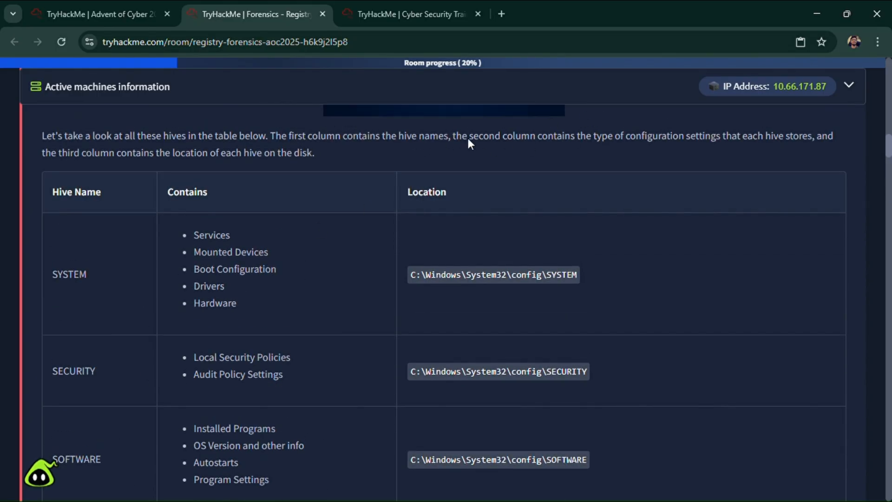
scroll(181, 140, "down", 1)
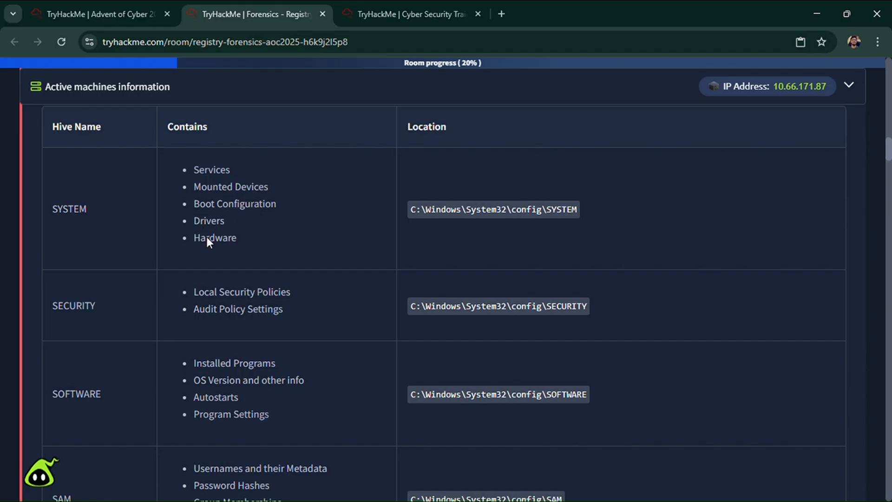
left_click(570, 208)
scroll(110, 231, "down", 3)
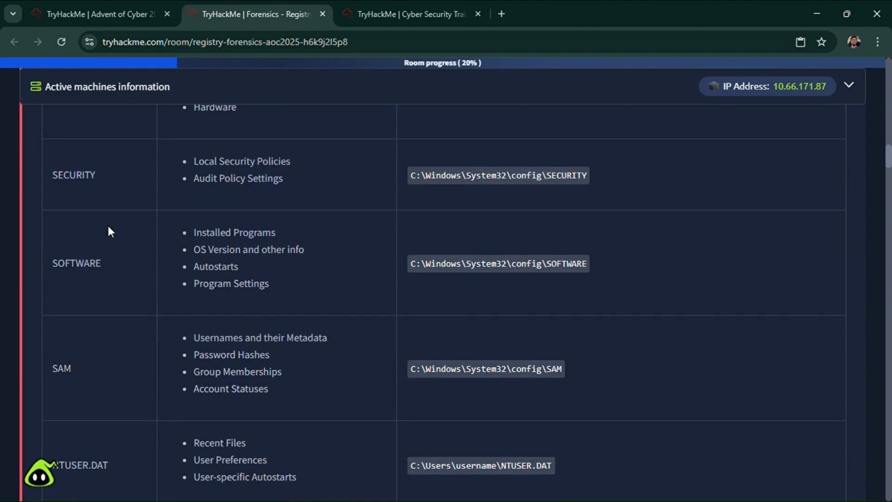
- Study the table's SECURITY, SOFTWARE, SAM, NTUSER.DAT and USRCLASS.DAT rows for each hive's contents and location
scroll(192, 233, "up", 1)
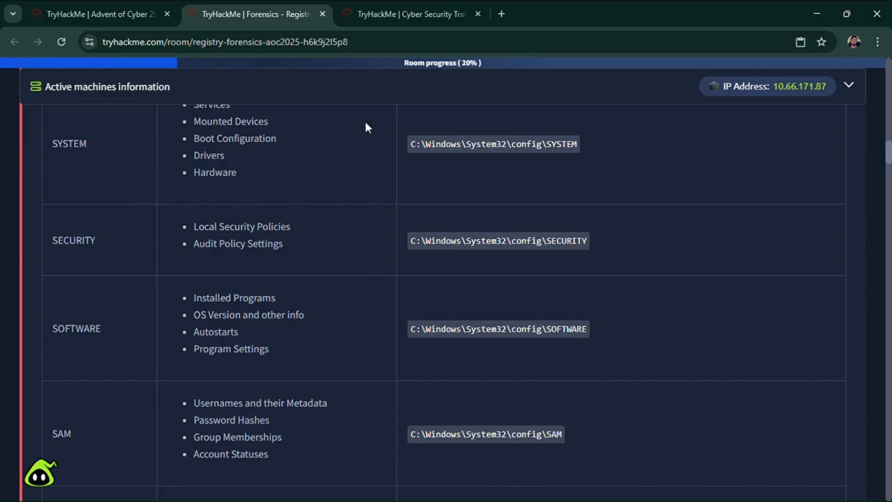
scroll(371, 277, "down", 3)
scroll(223, 225, "up", 1)
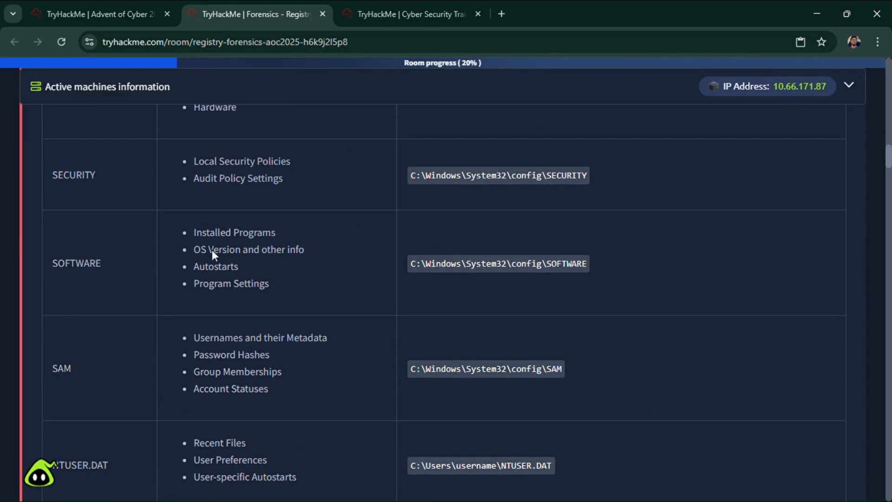
scroll(211, 251, "up", 1)
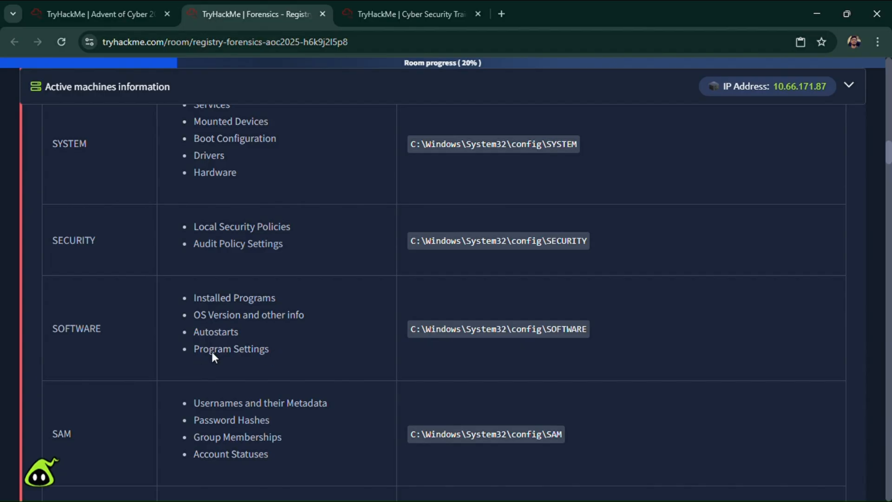
scroll(280, 372, "down", 1)
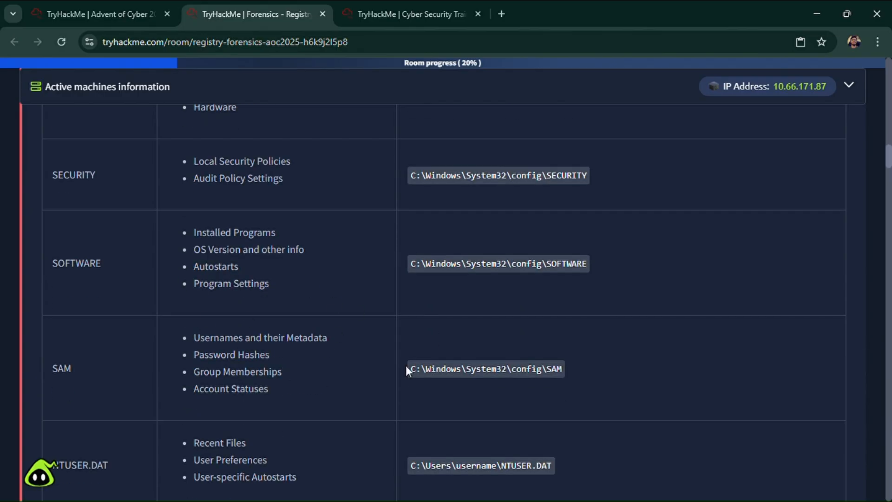
scroll(242, 343, "down", 1)
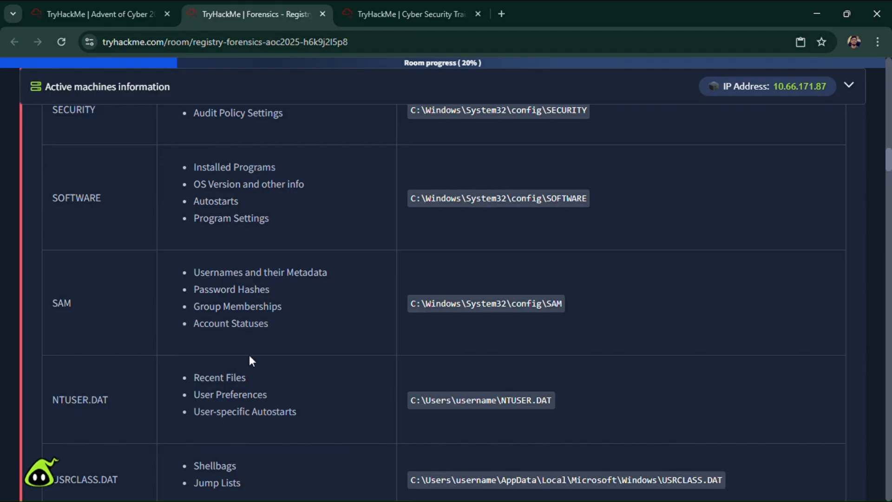
scroll(164, 330, "down", 1)
scroll(166, 334, "up", 5)
scroll(166, 330, "down", 5)
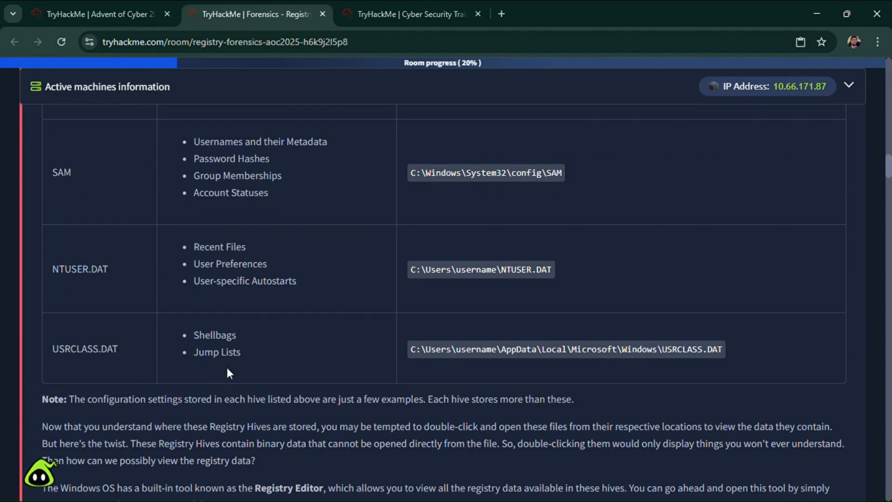
- Read how Registry Editor displays hive data, then glance at the target machine's desktop and return to the room page
scroll(228, 368, "down", 2)
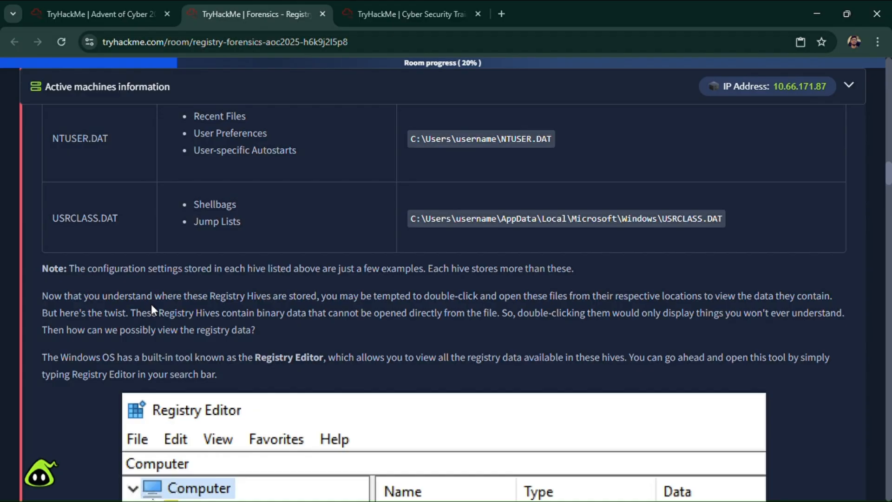
scroll(152, 304, "down", 1)
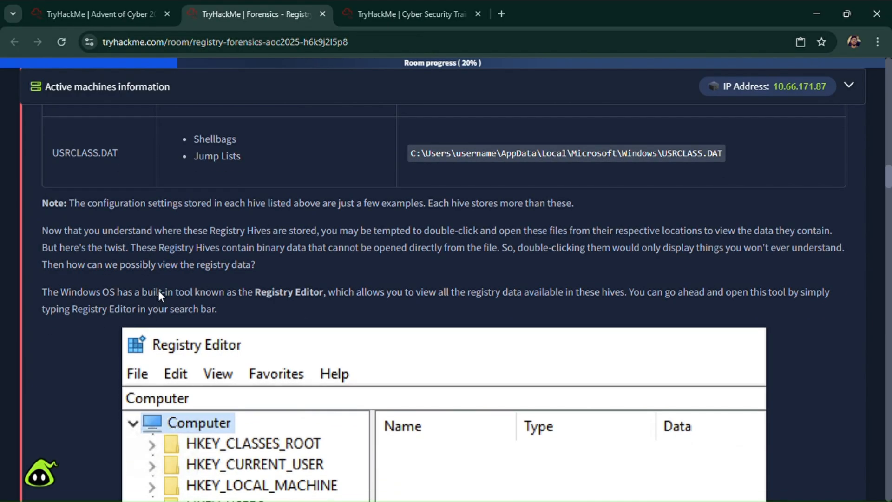
scroll(291, 246, "down", 2)
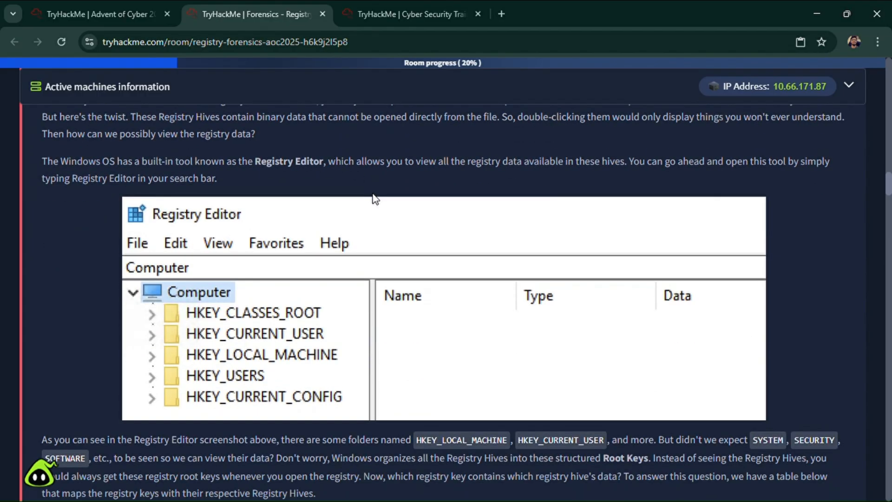
scroll(432, 172, "up", 1)
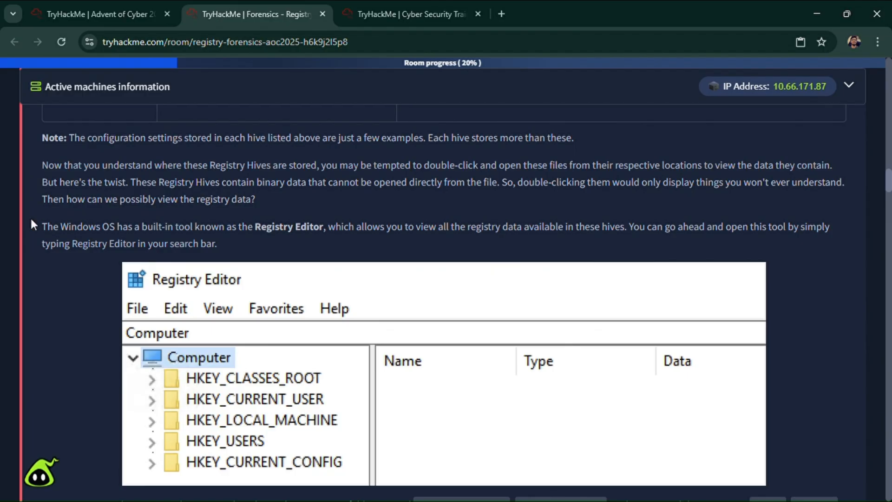
scroll(166, 232, "up", 2)
scroll(185, 216, "down", 2)
scroll(131, 312, "down", 1)
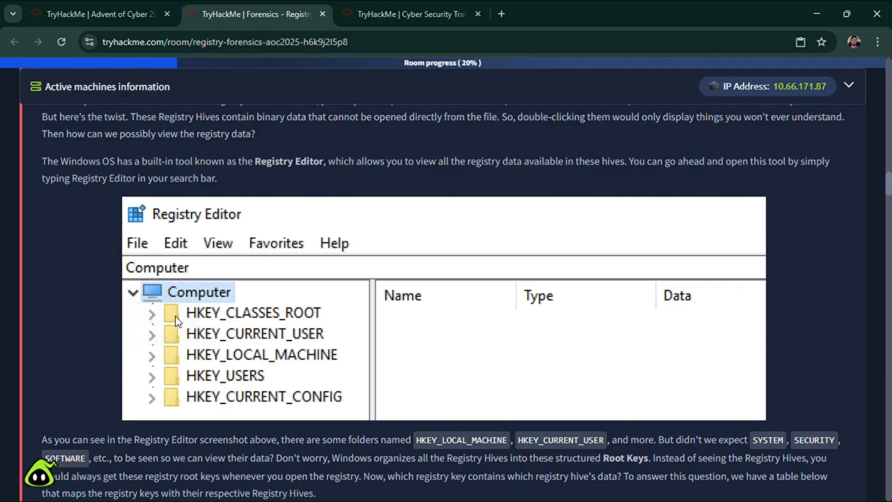
left_click(404, 14)
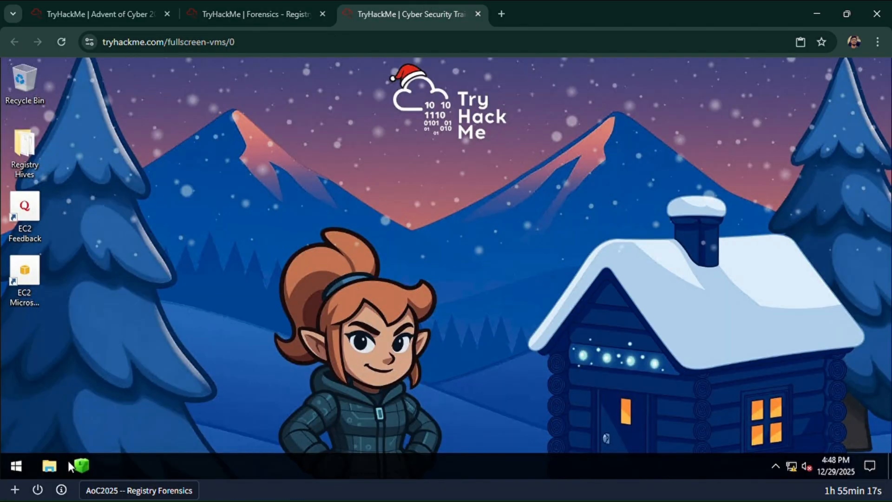
left_click(260, 4)
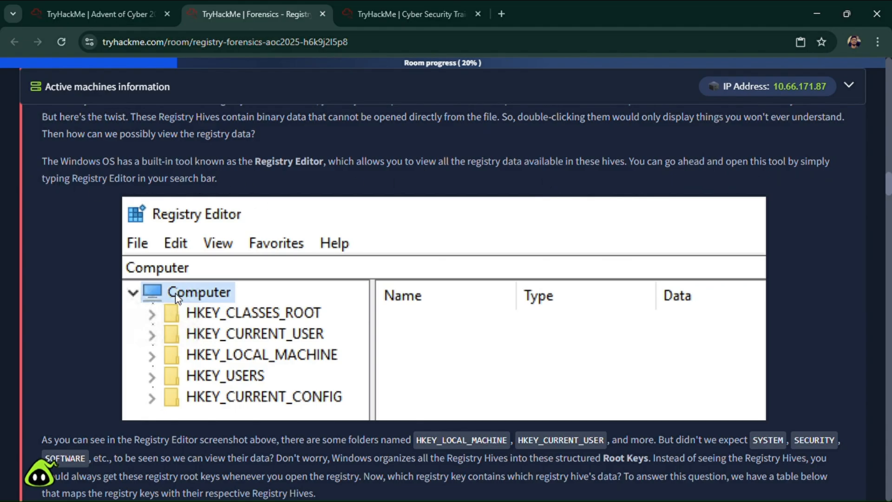
- Read the Root Keys explanation below the Registry Editor screenshot, referring back to the hives table
scroll(177, 297, "down", 3)
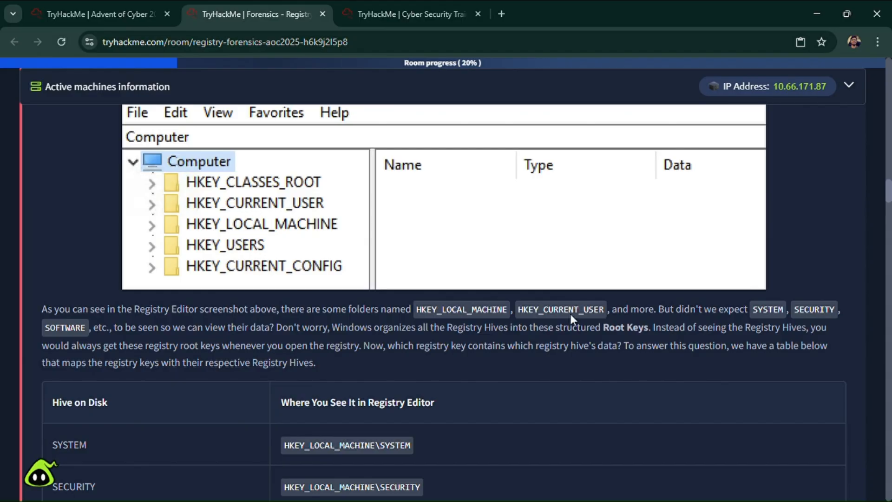
scroll(175, 304, "up", 9)
scroll(171, 300, "up", 6)
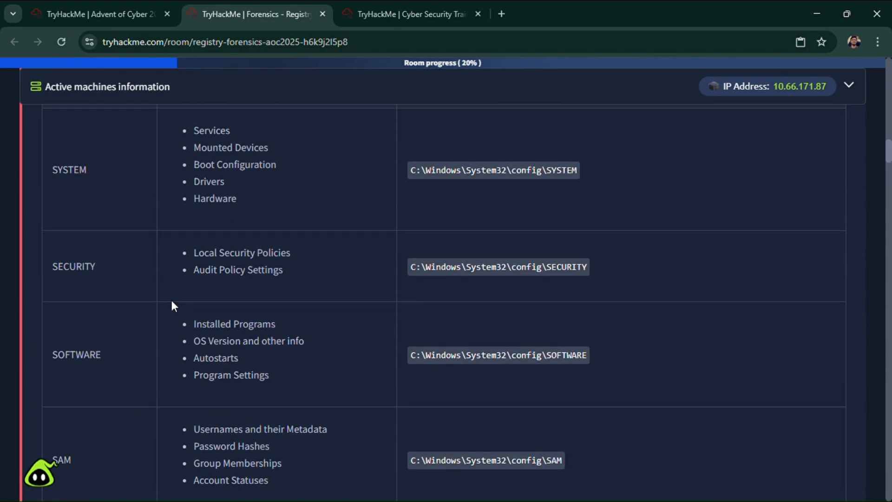
scroll(171, 300, "down", 16)
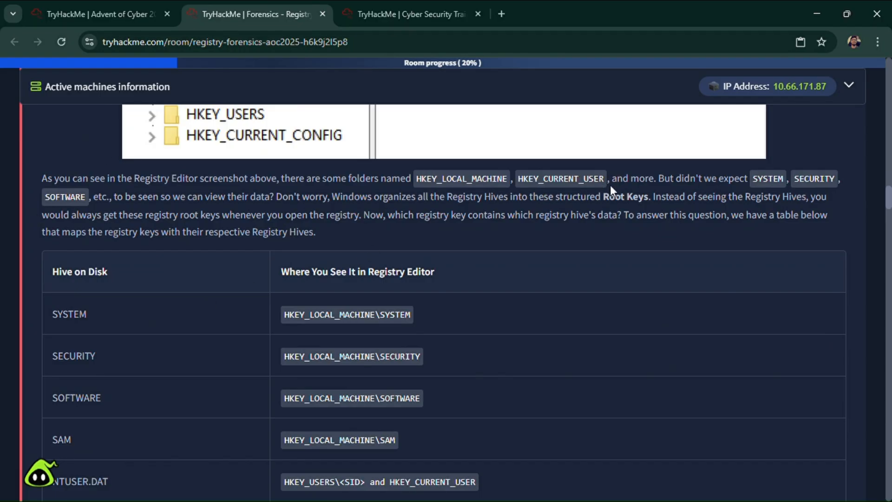
scroll(609, 184, "up", 3)
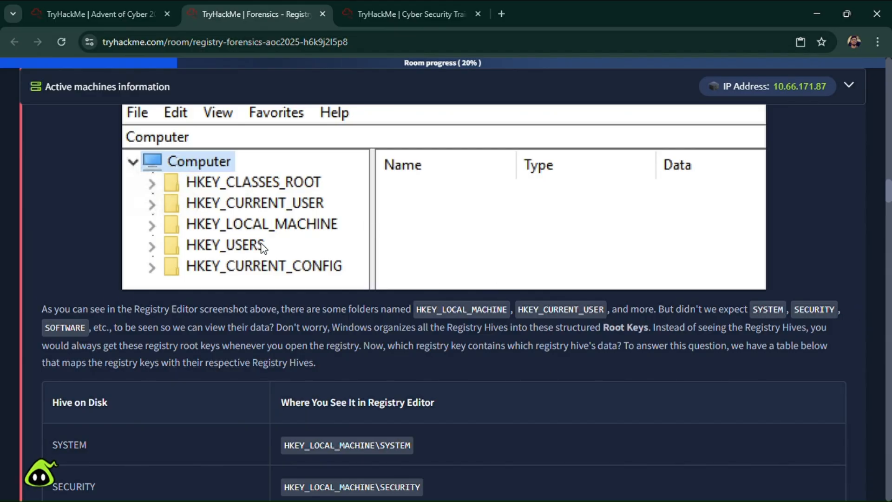
- Examine the table that maps each hive on disk to its key in Registry Editor, from SYSTEM to USRCLASS.DAT
scroll(161, 175, "down", 2)
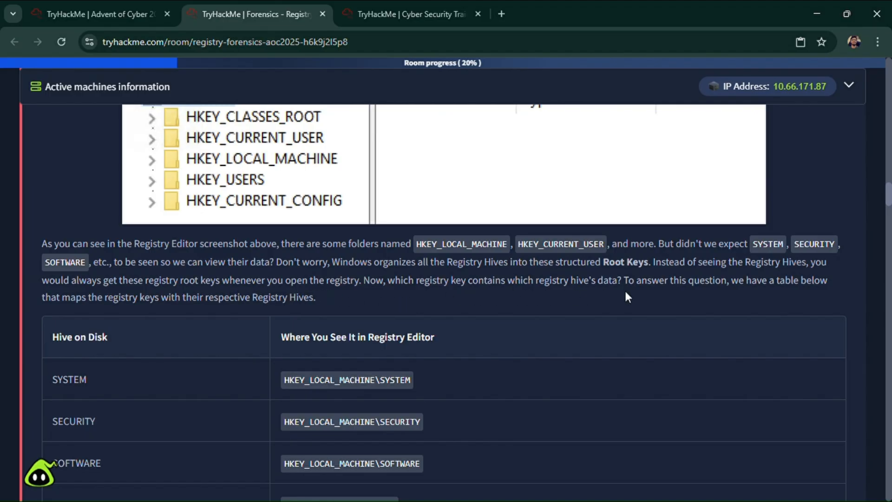
scroll(629, 294, "down", 4)
scroll(238, 263, "up", 2)
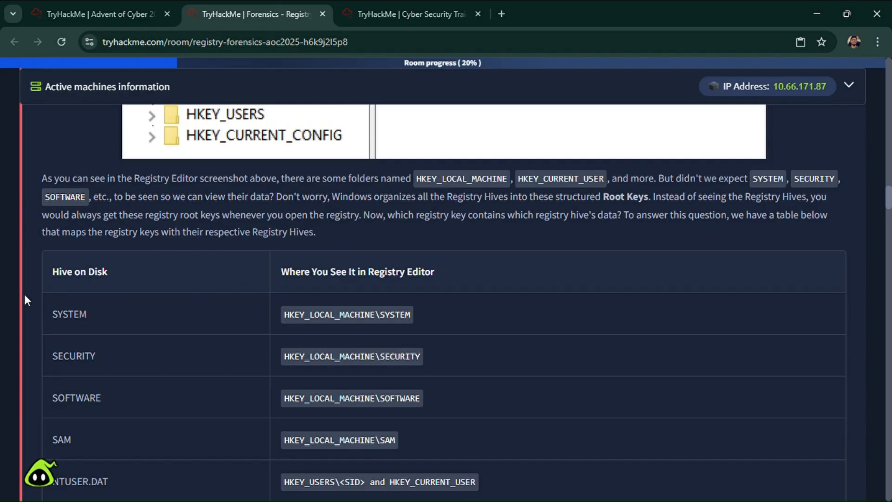
scroll(288, 325, "up", 3)
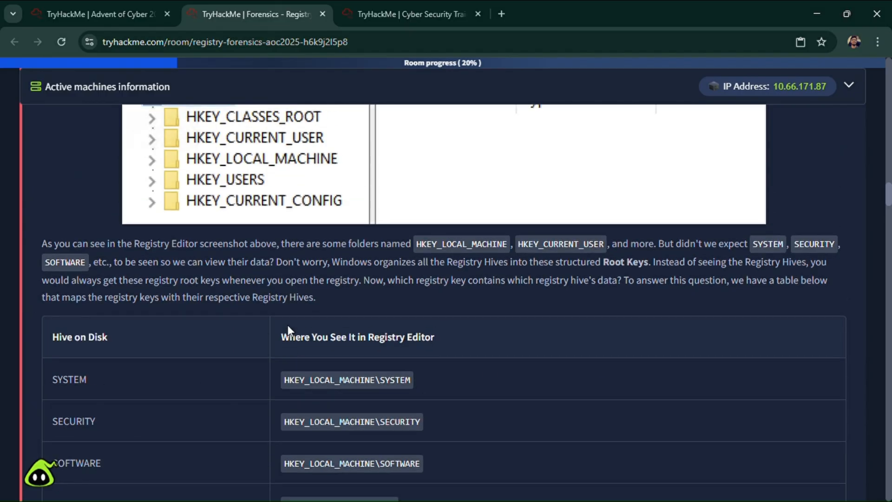
scroll(387, 365, "down", 3)
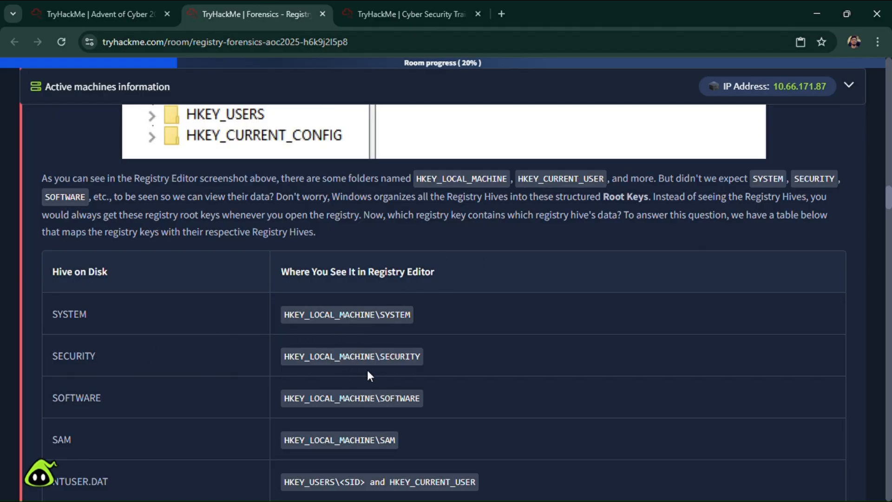
scroll(226, 411, "down", 1)
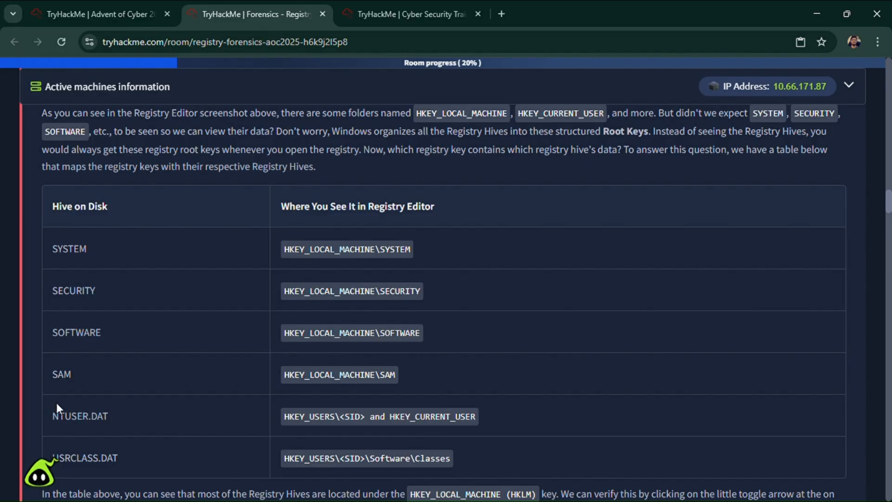
scroll(373, 385, "up", 1)
scroll(377, 353, "up", 3)
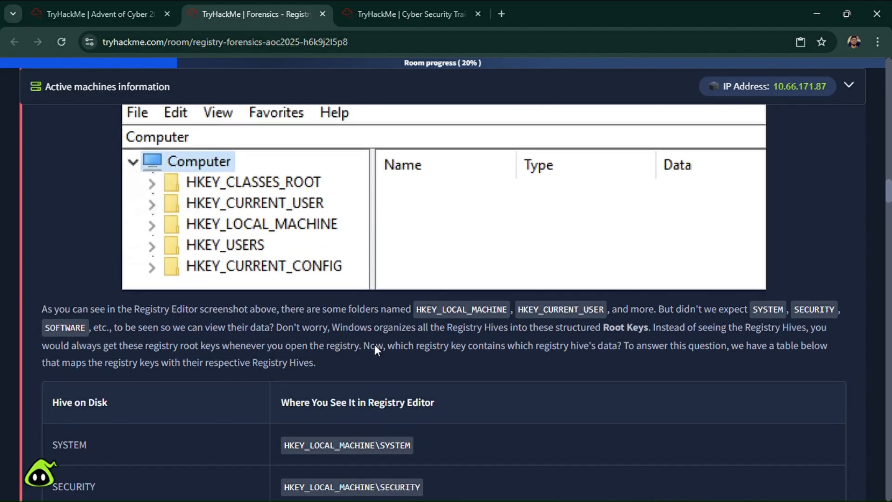
scroll(285, 314, "down", 5)
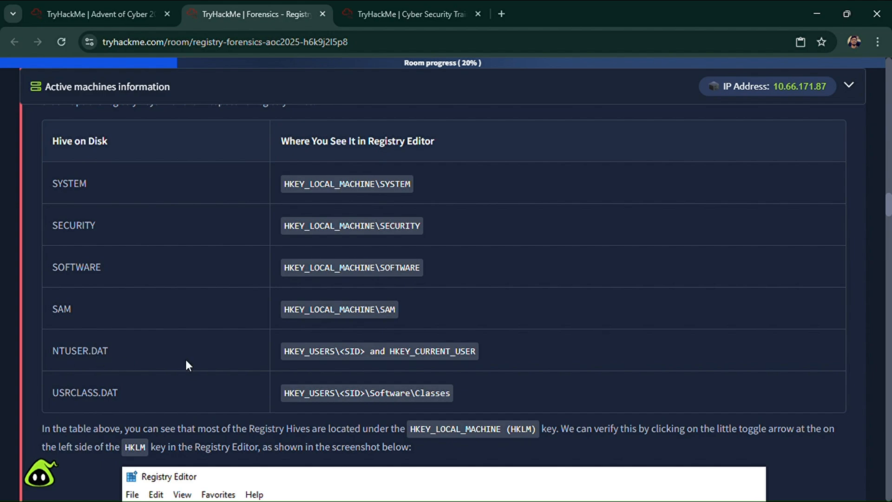
scroll(297, 356, "up", 6)
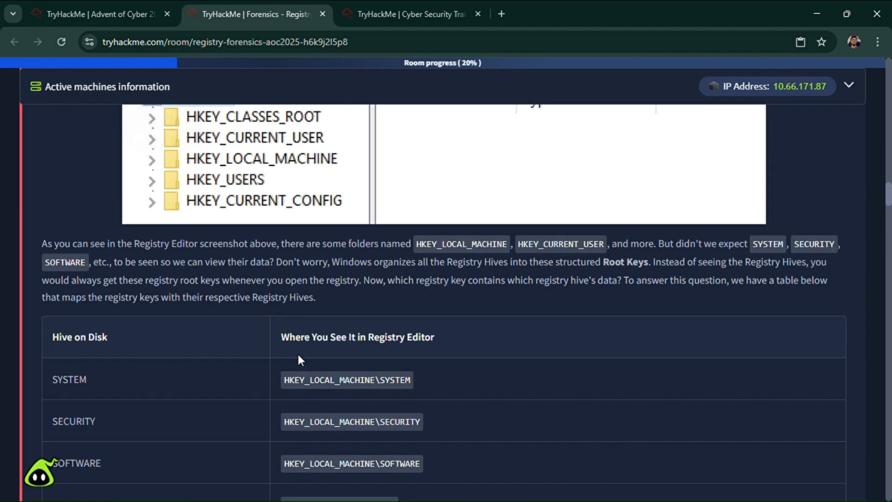
scroll(221, 364, "down", 6)
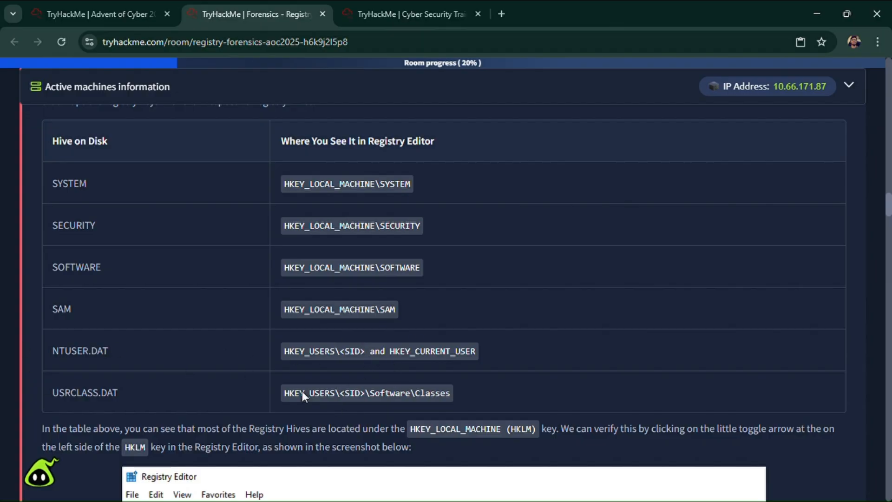
- Read how most hives sit under HKEY_LOCAL_MACHINE and examine the expanded HKLM key in the Registry Editor screenshot
scroll(402, 380, "down", 3)
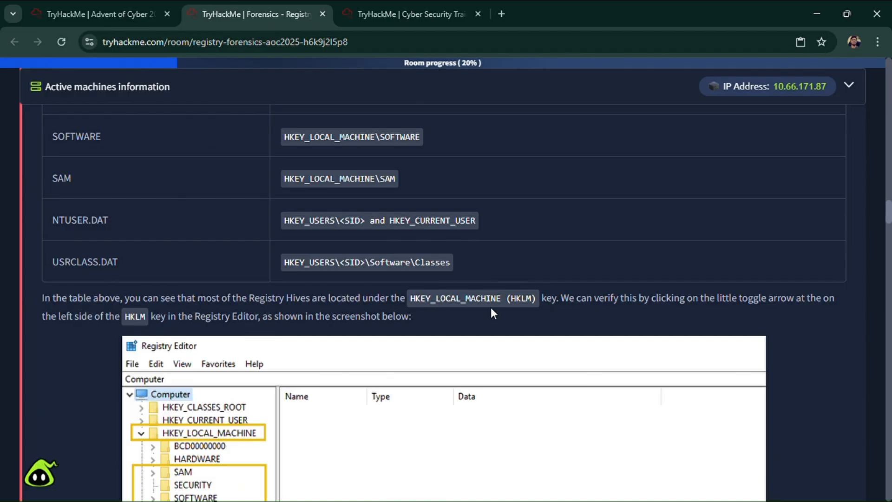
triple_click(516, 298)
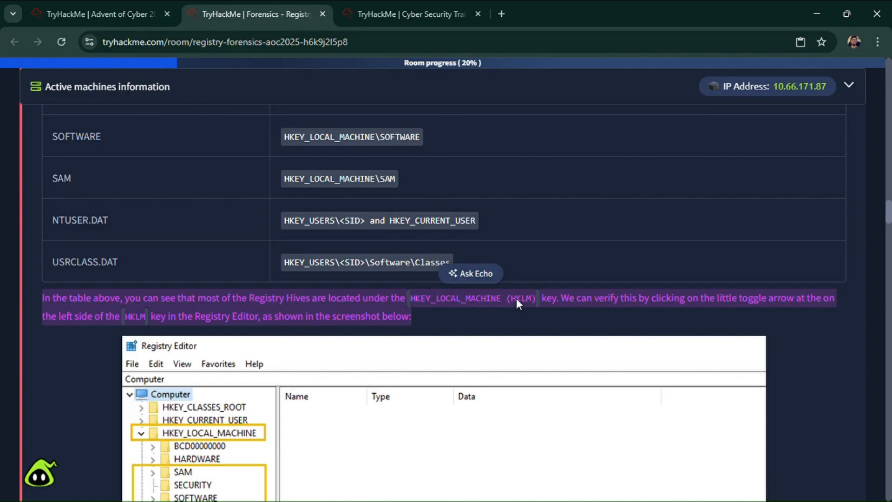
left_click(523, 302)
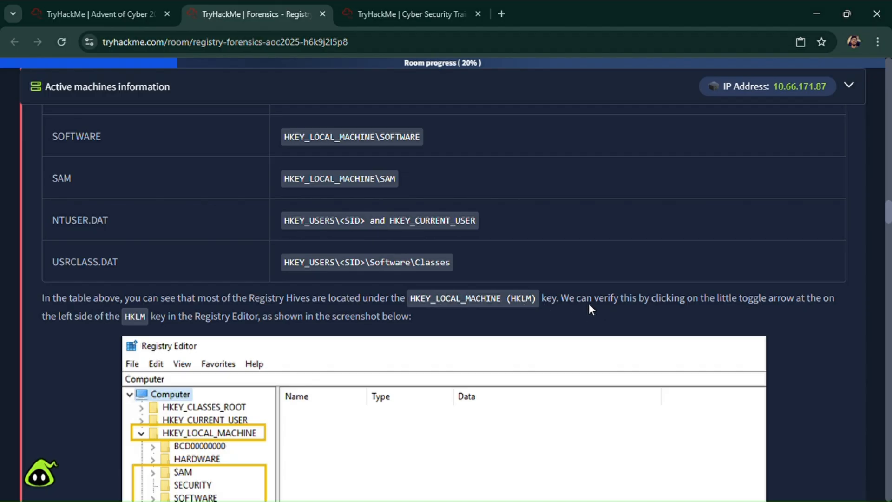
scroll(186, 342, "down", 3)
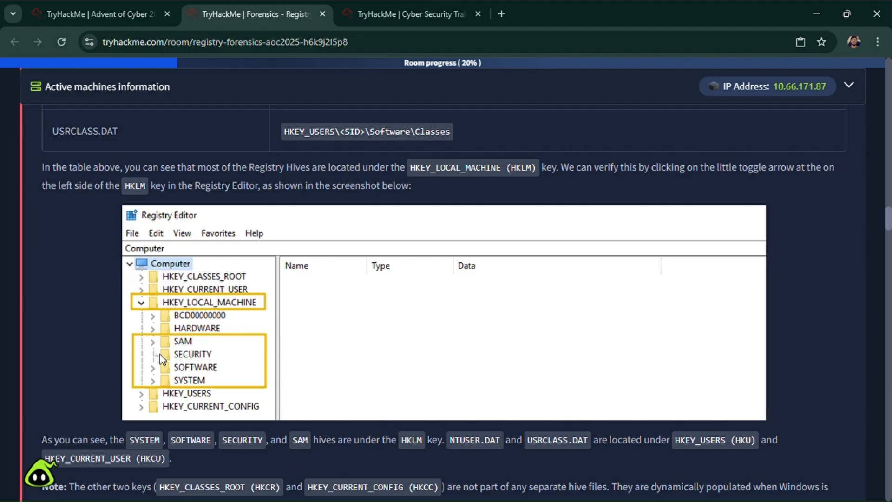
scroll(207, 370, "up", 1)
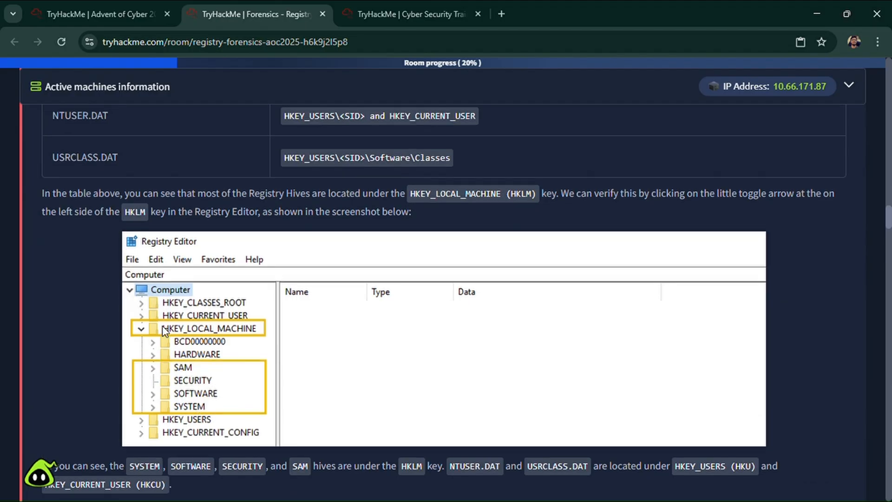
scroll(162, 325, "down", 3)
scroll(162, 325, "down", 1)
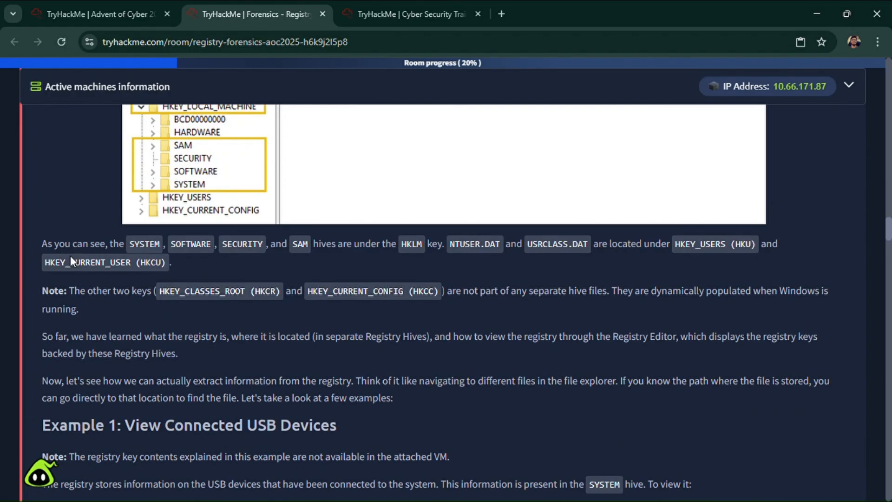
- Read which hives belong to HKLM, HKU and HKCU, the note on HKCR and HKCC, and the recap on extracting registry information
scroll(311, 275, "up", 1)
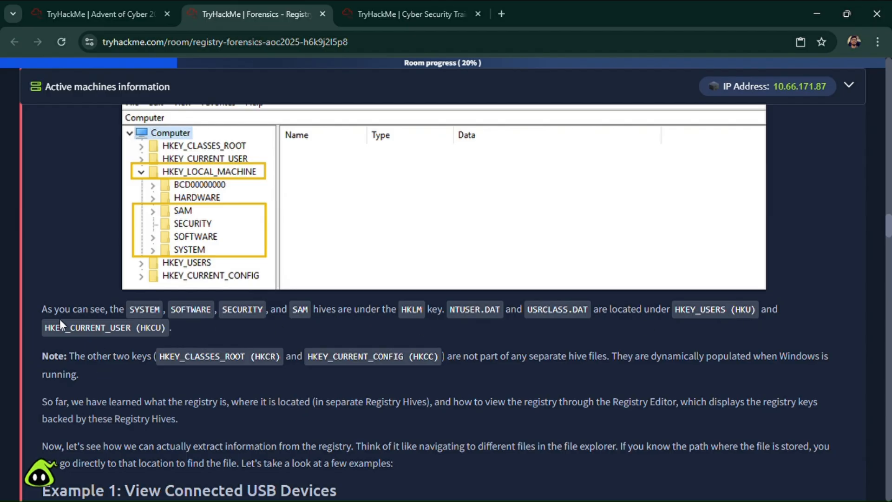
scroll(145, 329, "down", 3)
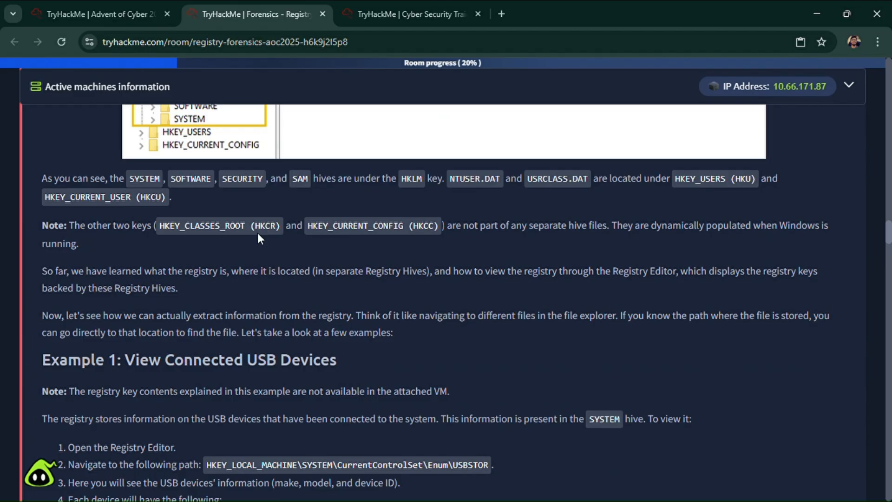
scroll(291, 323, "up", 1)
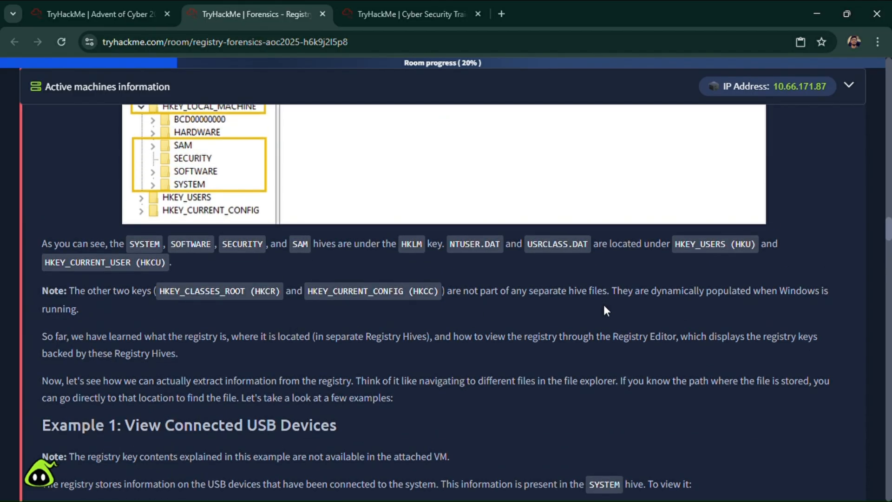
scroll(720, 299, "down", 3)
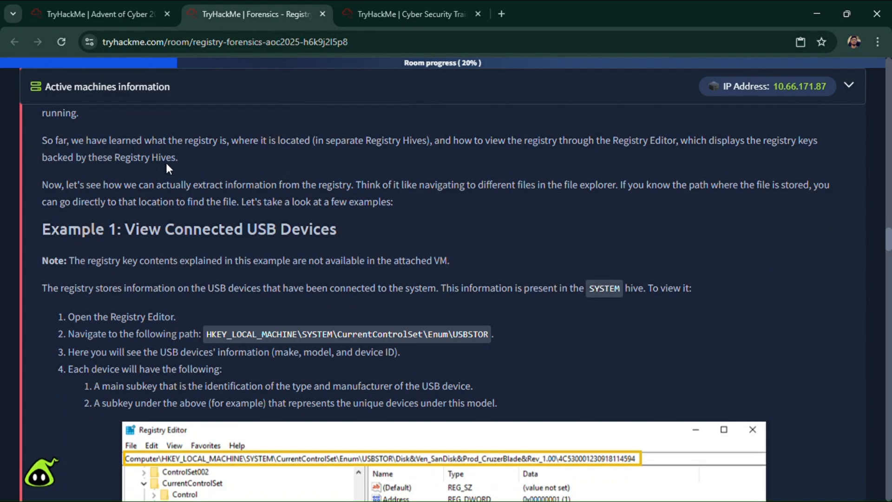
scroll(166, 163, "up", 1)
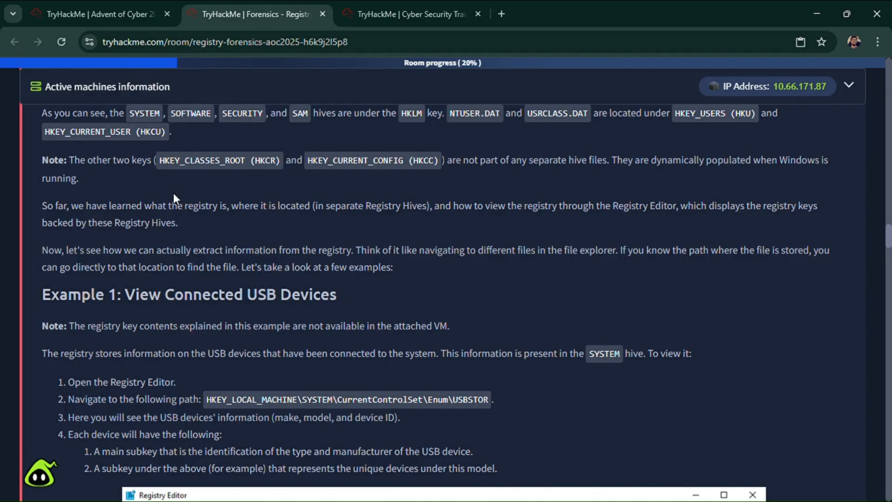
scroll(71, 297, "down", 1)
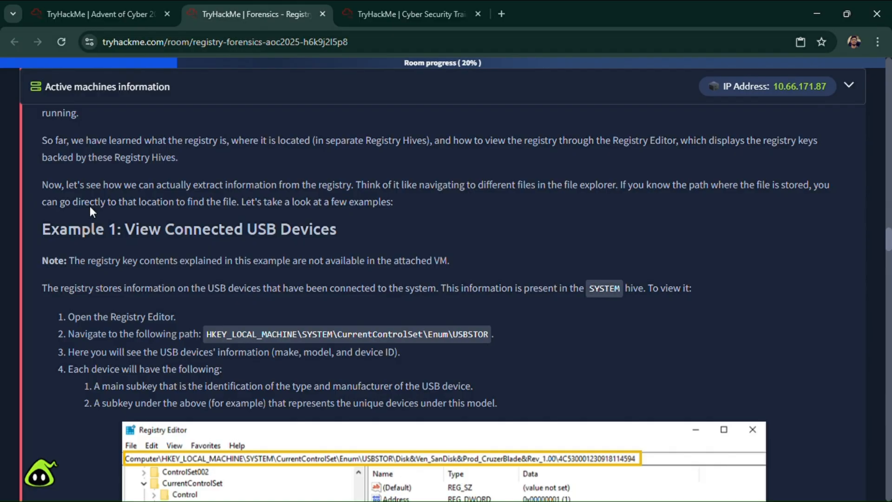
- Study Example 1 on viewing connected USB devices, including its VM note, the USBSTOR path and the Registry Editor screenshot
scroll(91, 212, "down", 1)
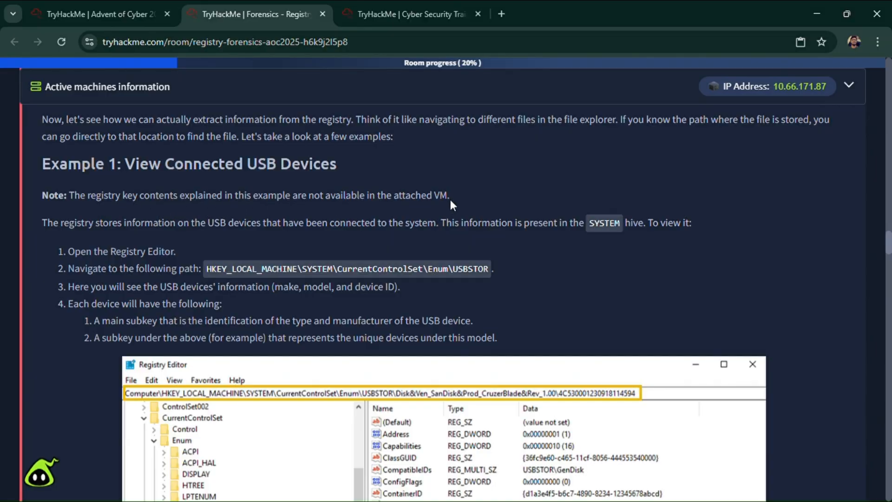
mouse_move(47, 195)
left_mouse_down()
mouse_move(458, 199)
mouse_move(52, 199)
left_mouse_up()
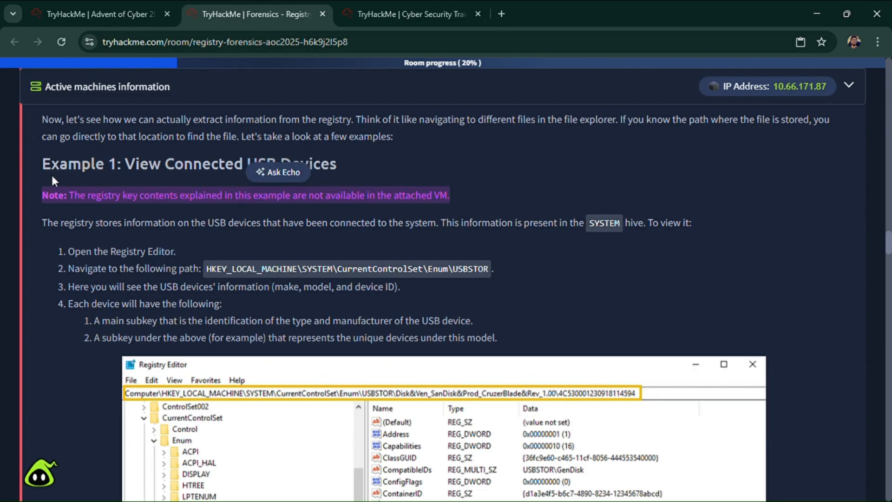
left_click(437, 128)
scroll(391, 189, "down", 2)
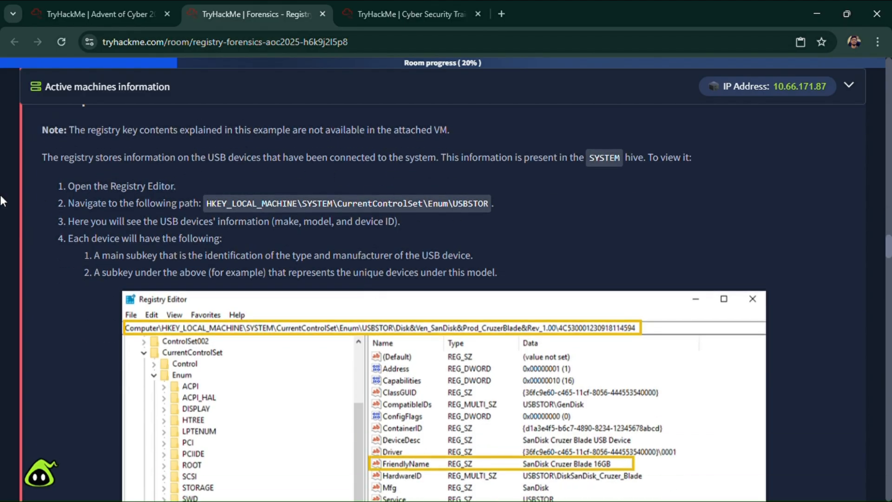
scroll(135, 183, "down", 1)
scroll(140, 183, "up", 1)
scroll(293, 243, "down", 1)
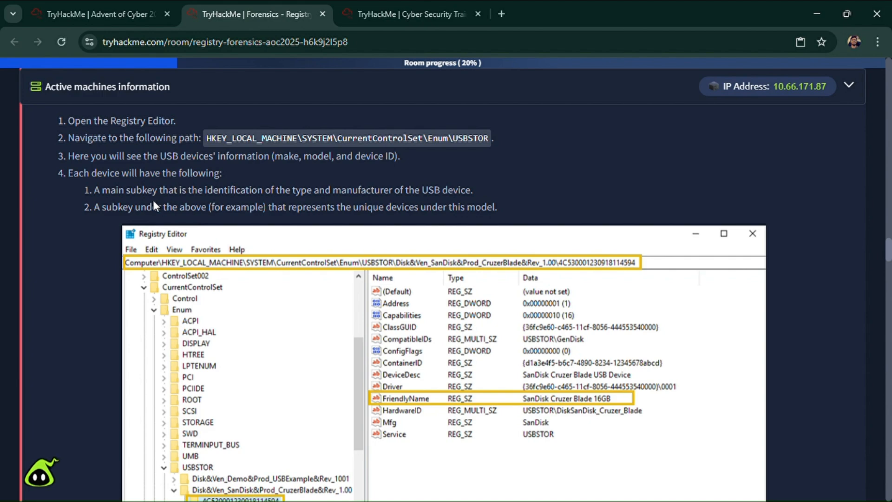
scroll(153, 199, "down", 1)
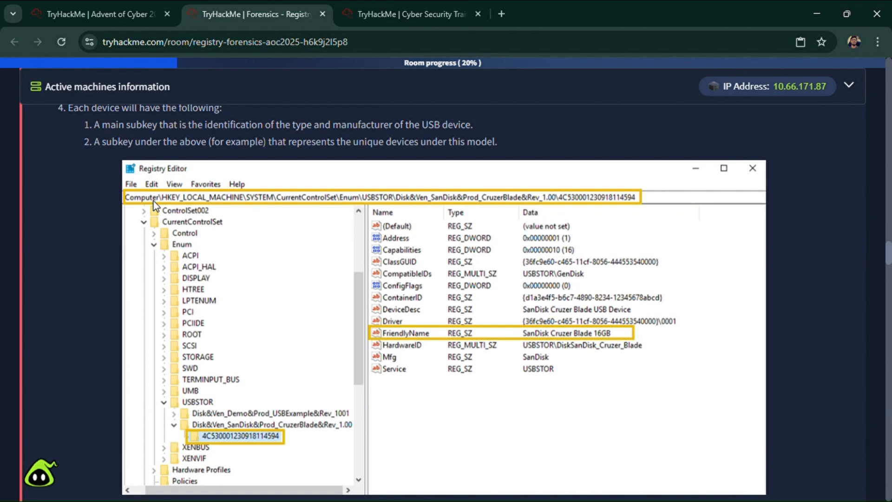
scroll(154, 201, "down", 1)
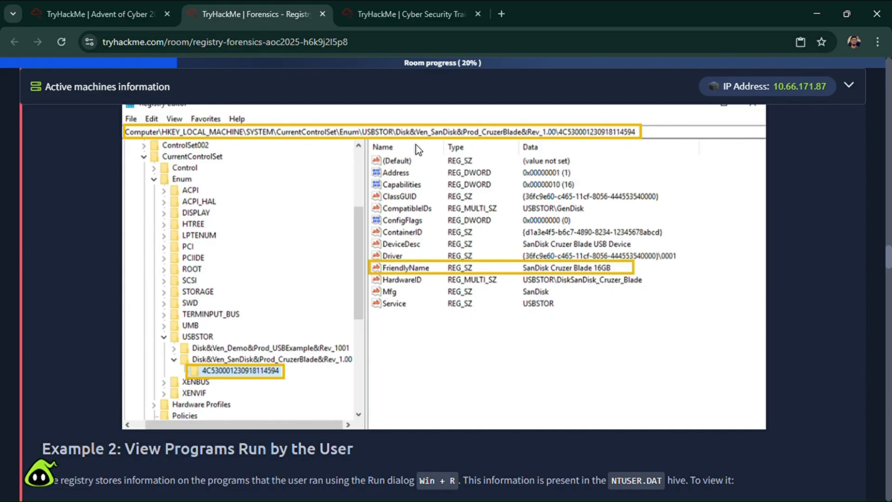
- Study Example 2 on viewing programs run by the user, including the RunMRU path and its Registry Editor screenshot
scroll(409, 155, "down", 4)
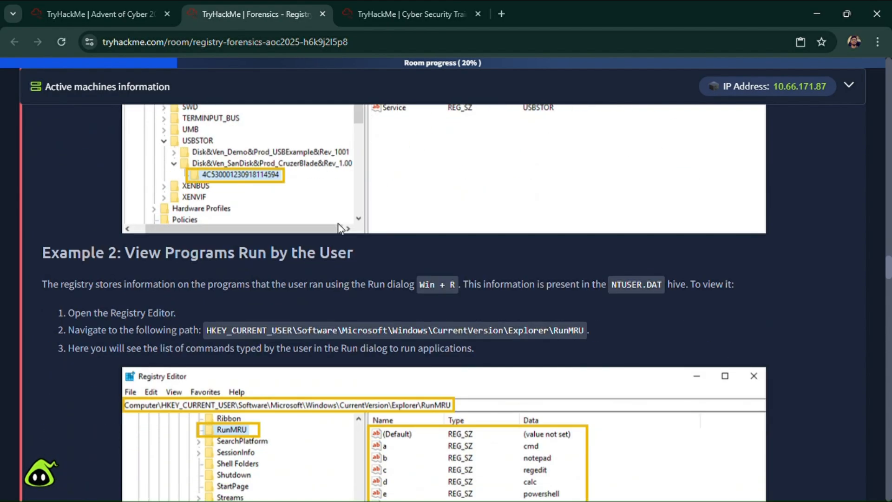
scroll(348, 261, "down", 1)
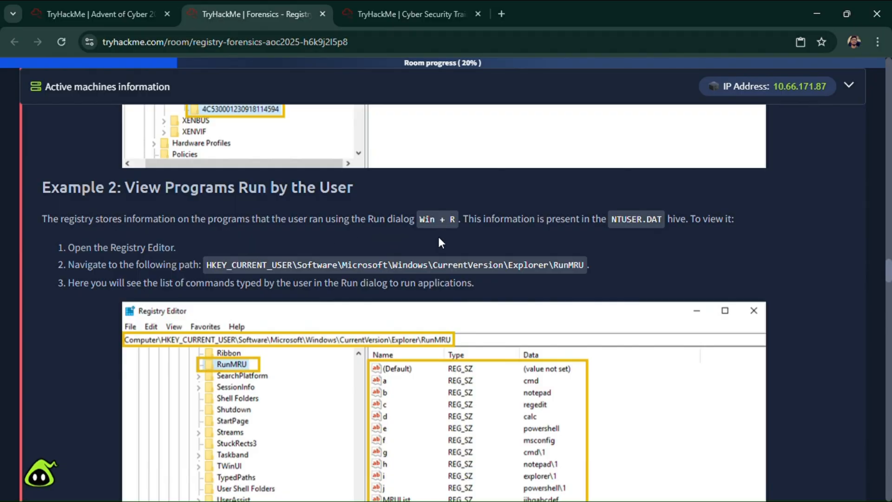
scroll(439, 238, "down", 1)
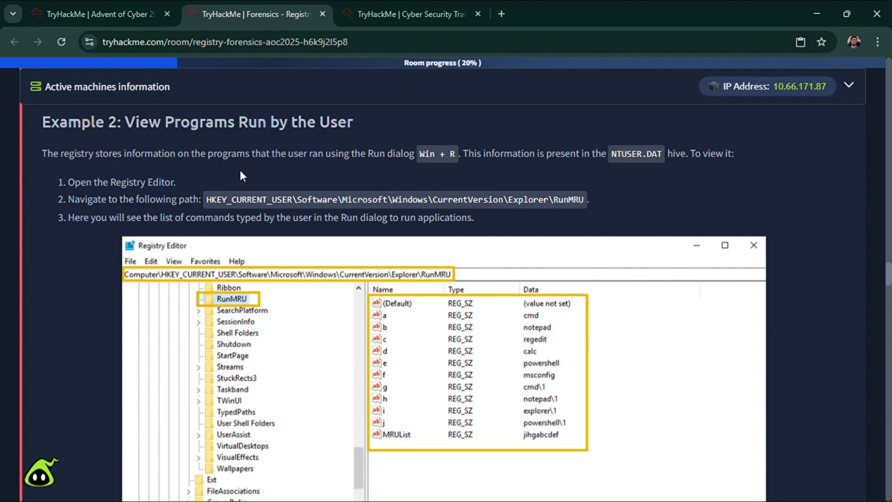
scroll(251, 202, "down", 6)
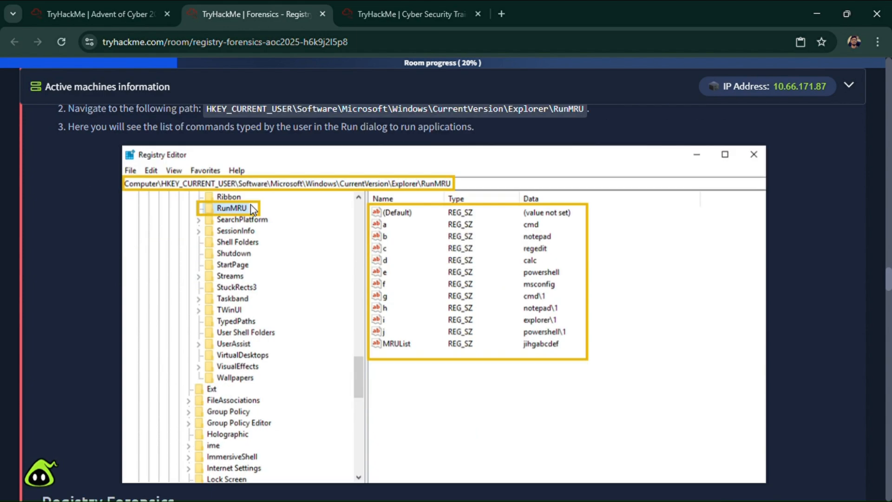
- Read the Registry Forensics introduction on the registry's role in forensic investigations, down to the table of useful keys
scroll(143, 216, "down", 1)
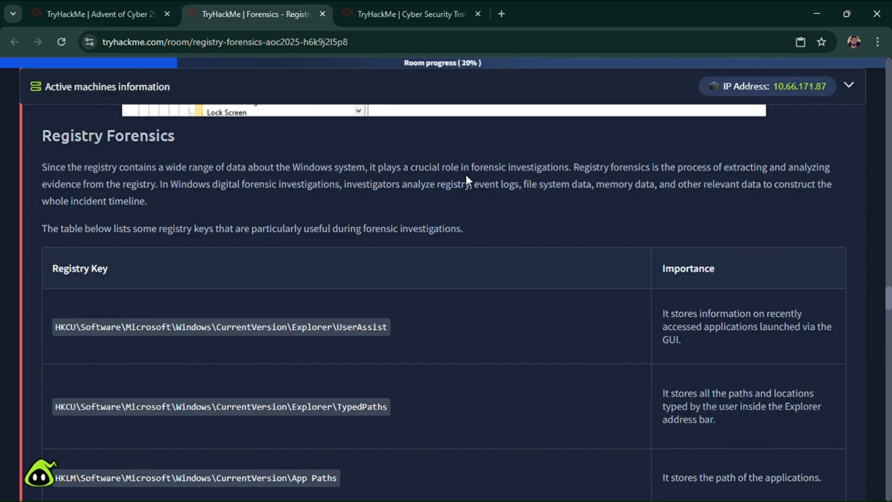
scroll(466, 174, "down", 1)
scroll(465, 175, "up", 1)
scroll(538, 179, "down", 1)
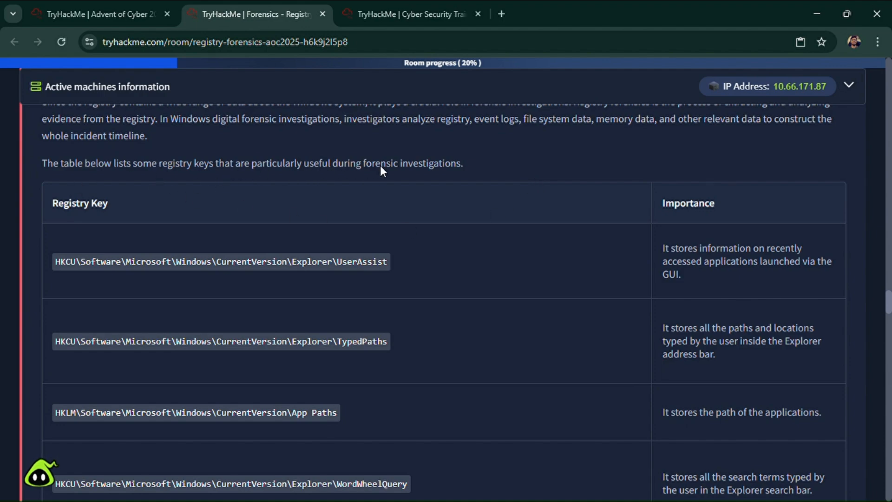
- Examine the forensic registry keys table for each key's importance, from UserAssist and TypedPaths down to Uninstall
scroll(513, 171, "down", 1)
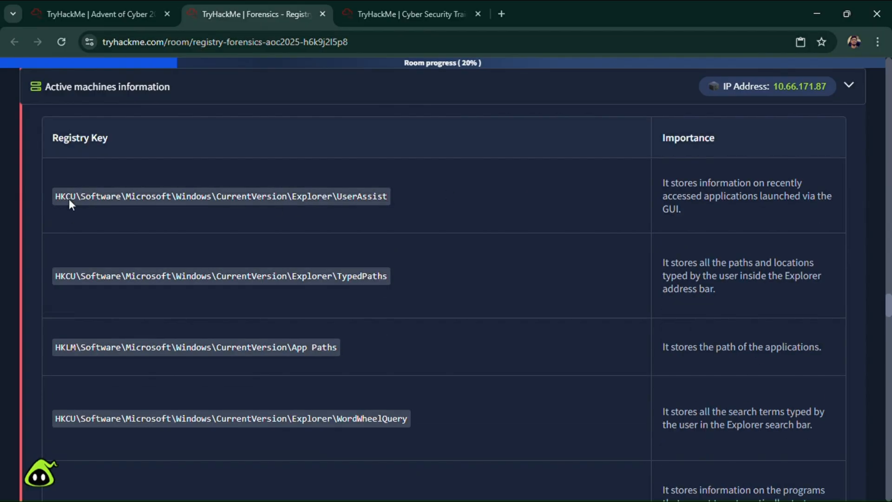
scroll(68, 199, "down", 2)
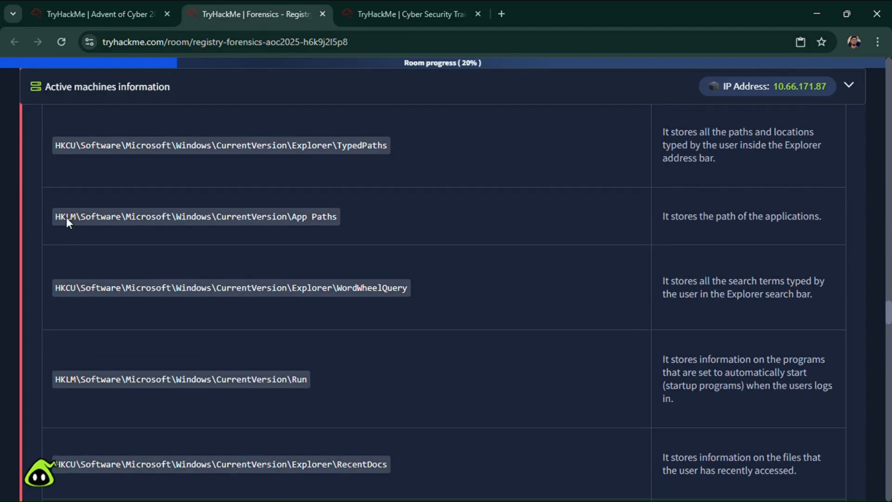
scroll(461, 213, "up", 5)
scroll(141, 279, "down", 2)
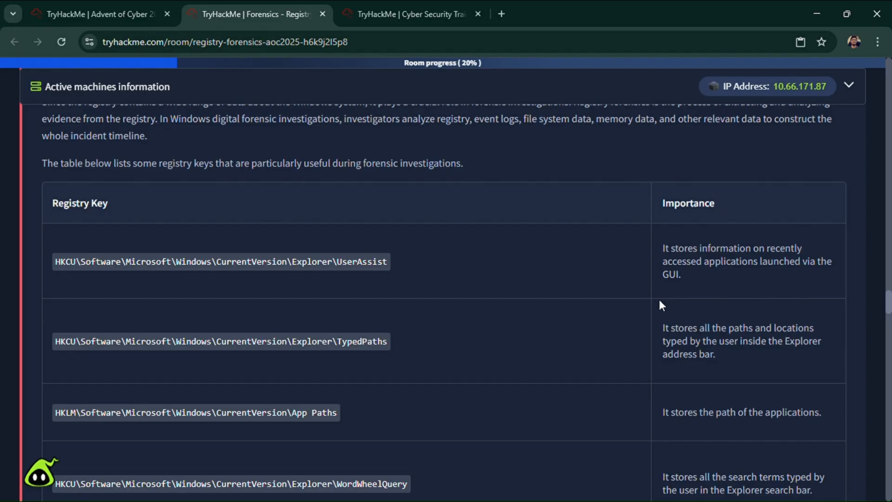
scroll(722, 302, "down", 2)
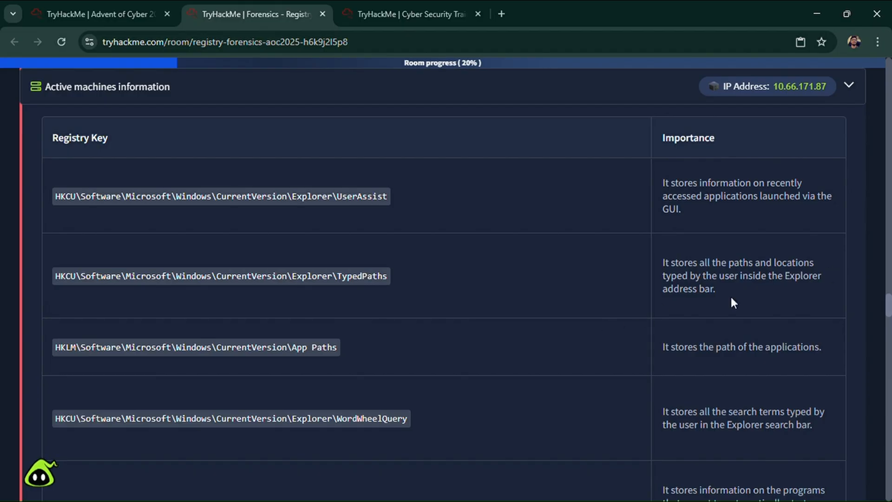
scroll(770, 291, "down", 4)
scroll(776, 300, "up", 7)
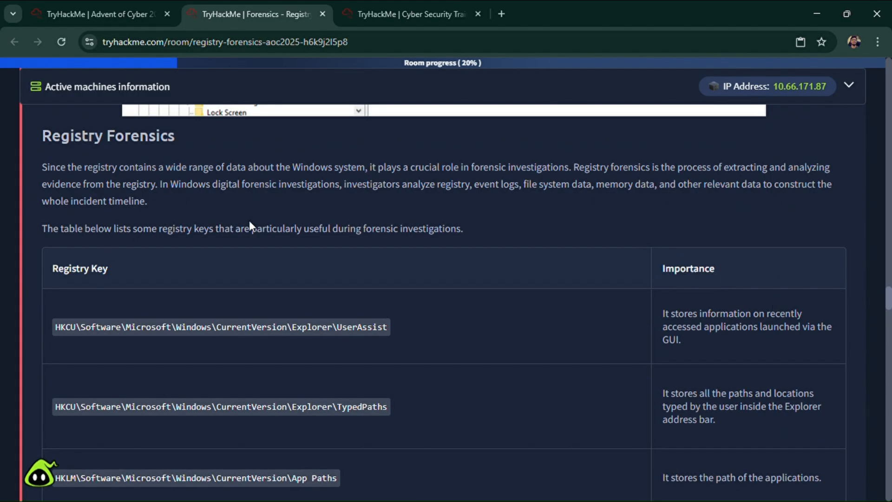
scroll(697, 260, "down", 7)
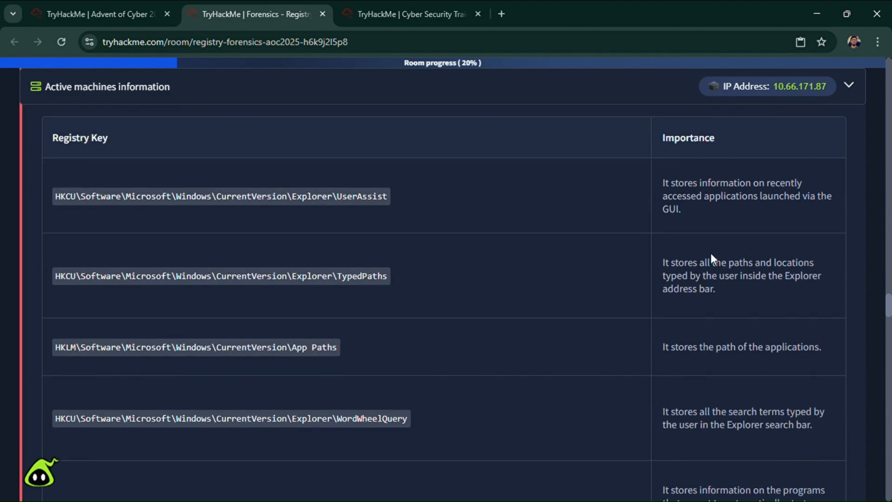
scroll(757, 266, "down", 3)
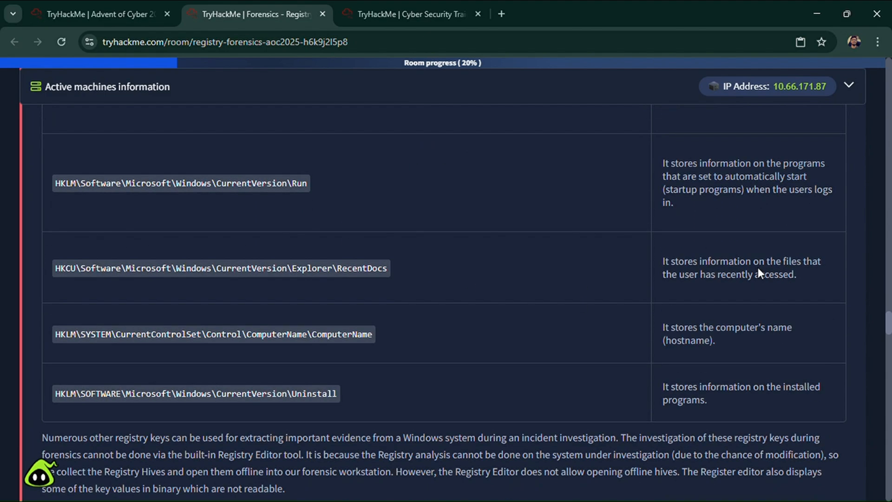
- Read why Registry Explorer is used instead of Registry Editor, and the Practical section's introduction with the Registry Hives folder path
scroll(757, 271, "down", 4)
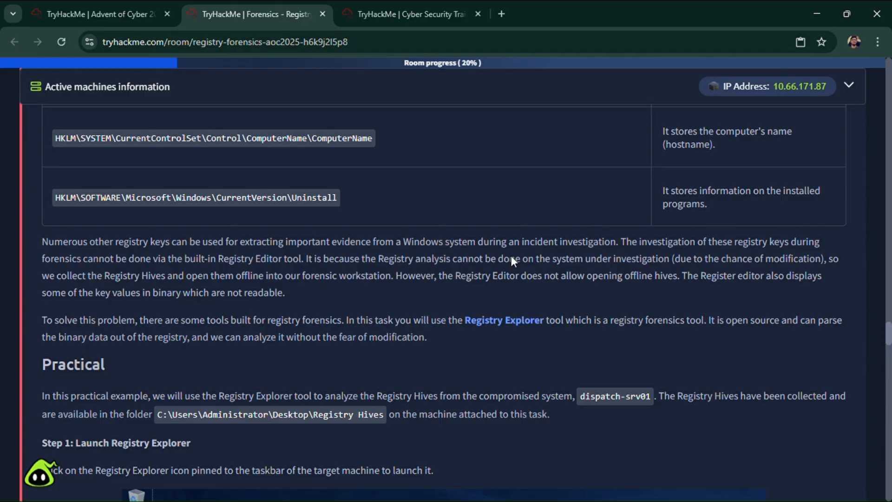
scroll(657, 286, "down", 3)
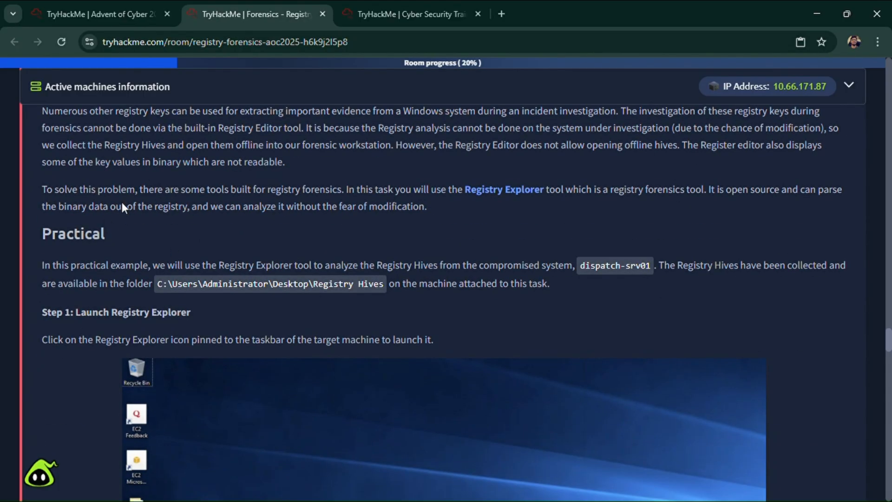
scroll(123, 206, "up", 2)
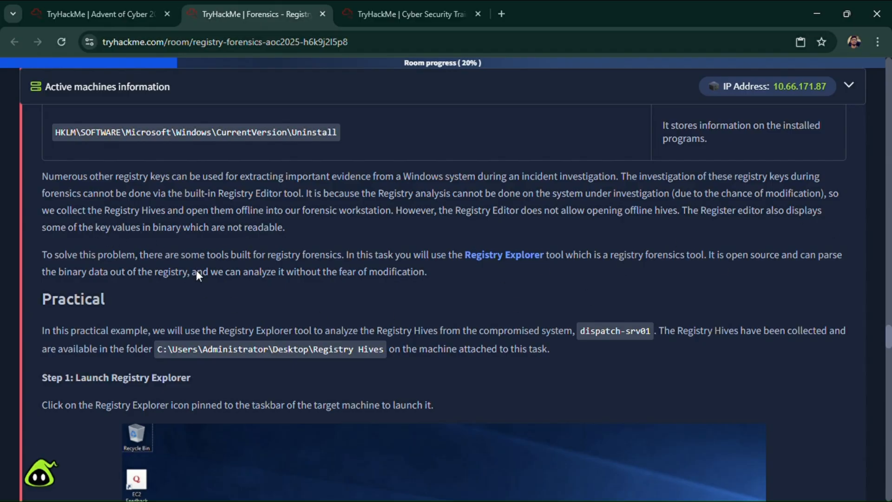
scroll(196, 270, "down", 1)
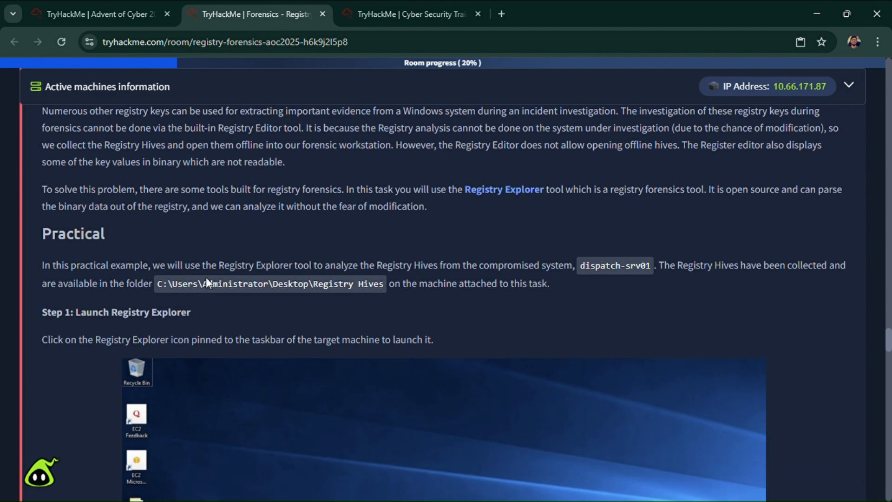
- Read Step 1 of the room's practical and launch Registry Explorer on the target machine
scroll(278, 241, "down", 1)
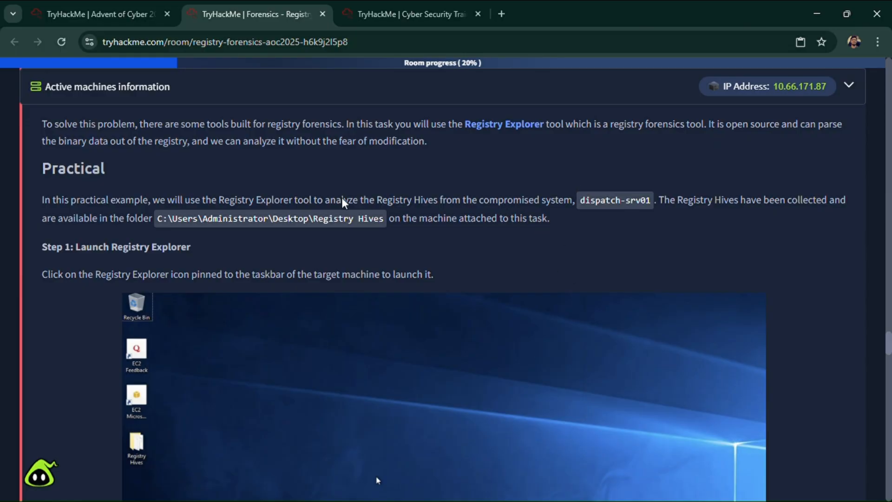
scroll(121, 193, "down", 1)
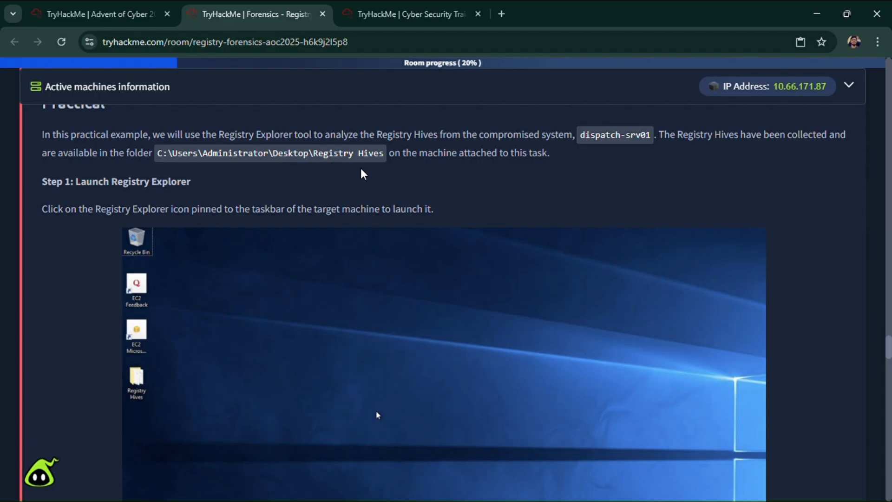
scroll(411, 186, "down", 1)
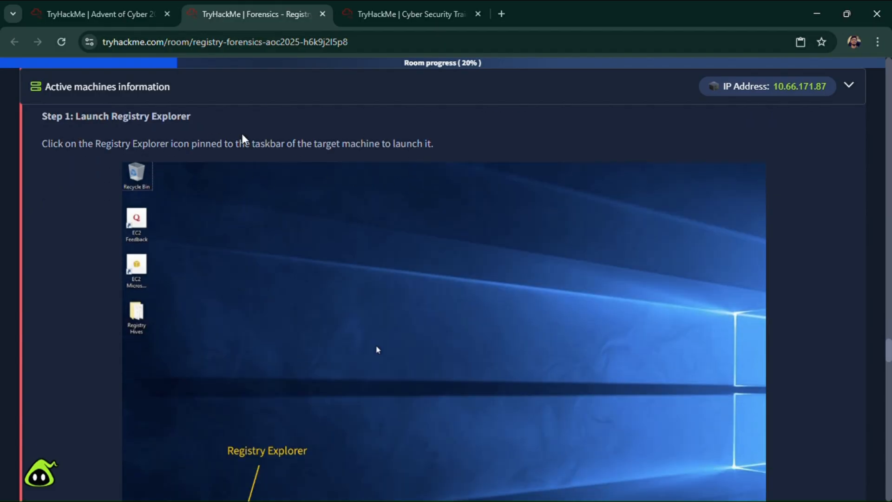
scroll(219, 308, "down", 2)
key("ctrl+Tab")
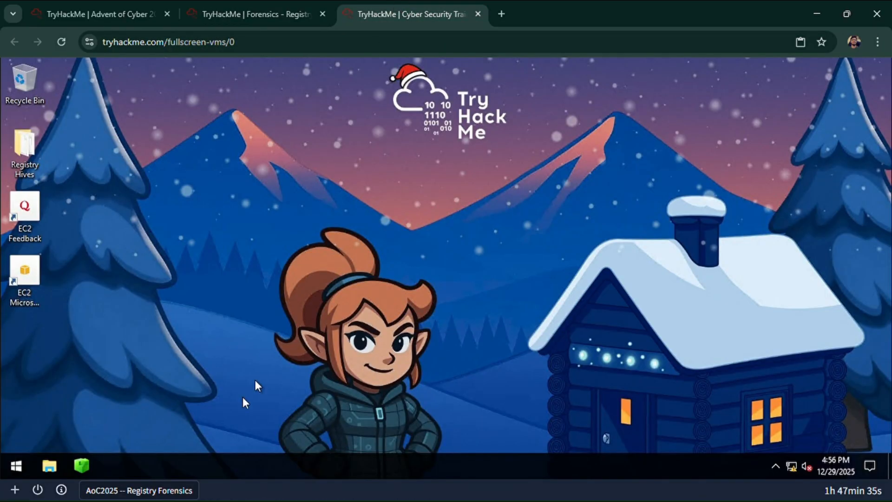
left_click(86, 465)
- Read the room's Step 2 on loading the registry hives and start Load hive in Registry Explorer
left_click(253, 15)
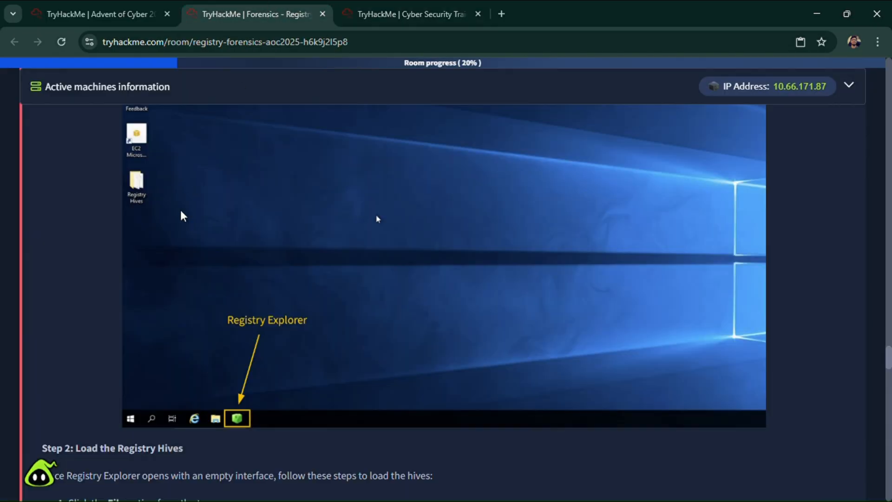
scroll(174, 241, "down", 5)
scroll(127, 236, "down", 2)
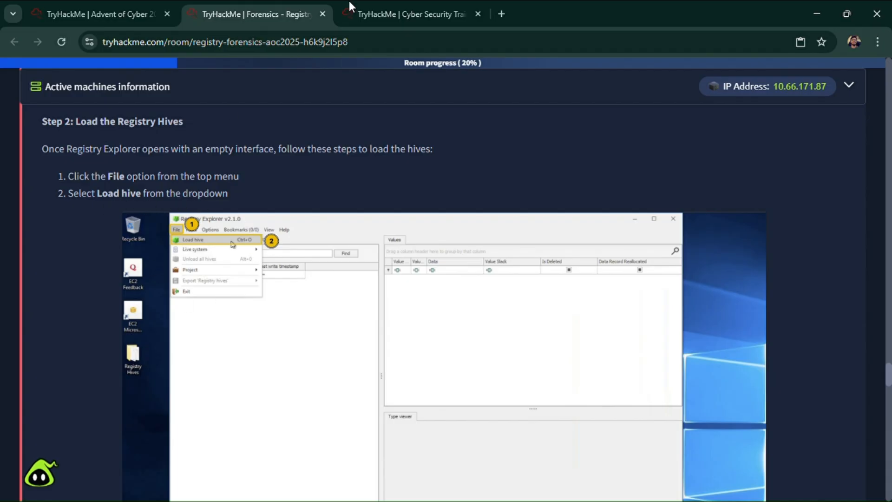
left_click(408, 1)
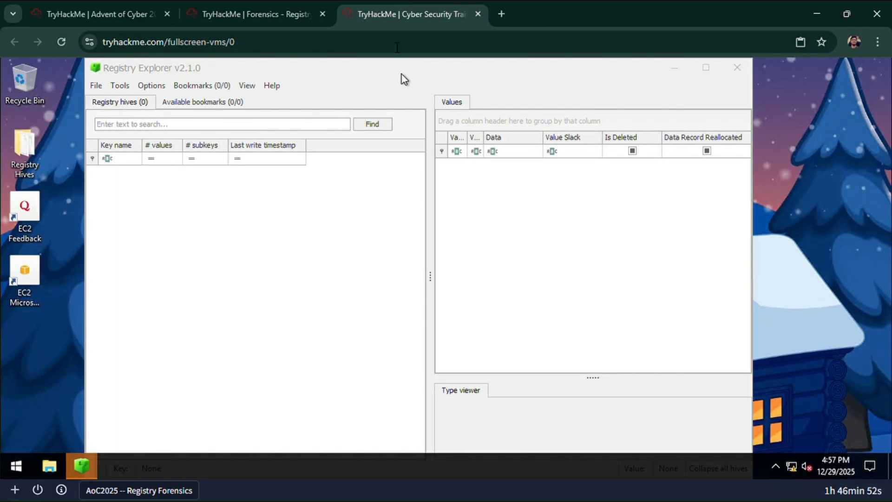
left_click(101, 86)
left_click(105, 109)
- Copy the folder path from the room's Step 3 and browse the hive selection dialog to C:\Users\Administrator\Desktop\Registry Hives
left_click(266, 3)
scroll(202, 247, "down", 3)
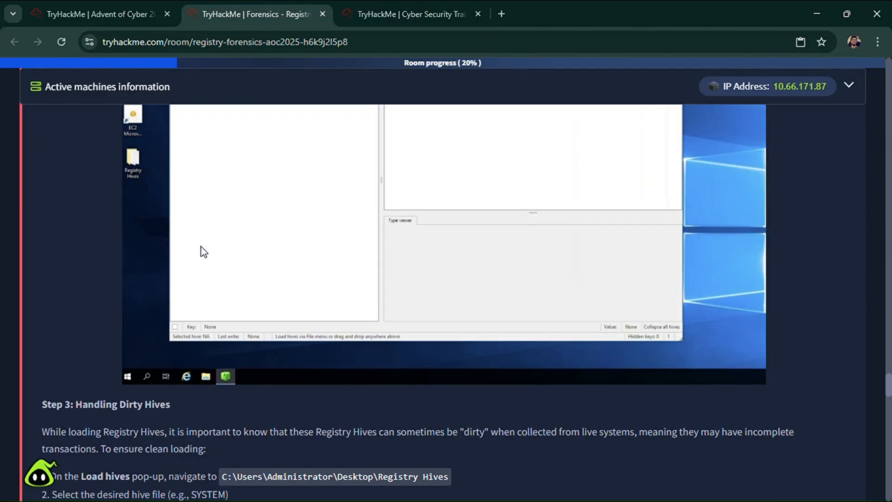
scroll(202, 246, "down", 4)
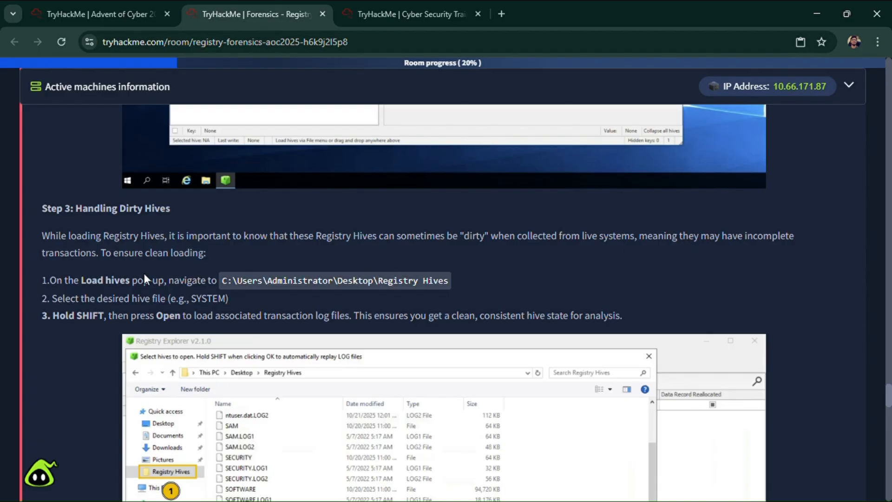
scroll(50, 280, "down", 3)
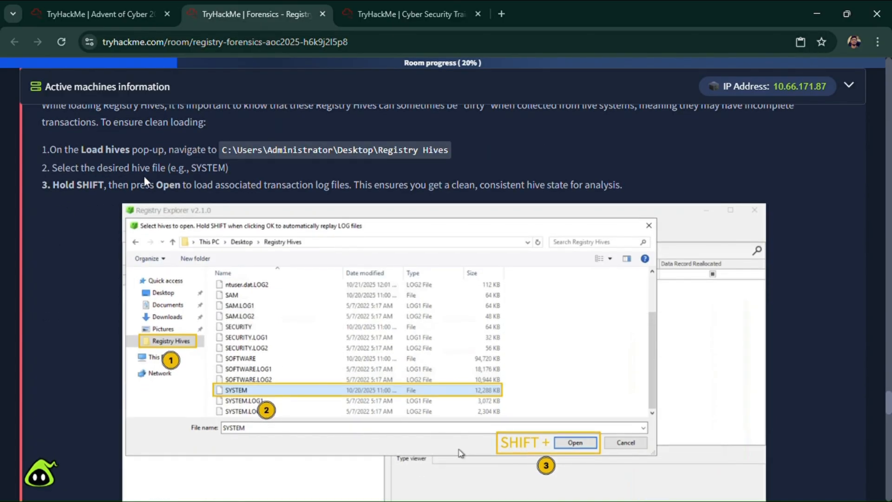
left_click_drag(221, 149, 459, 149)
key("ctrl+c")
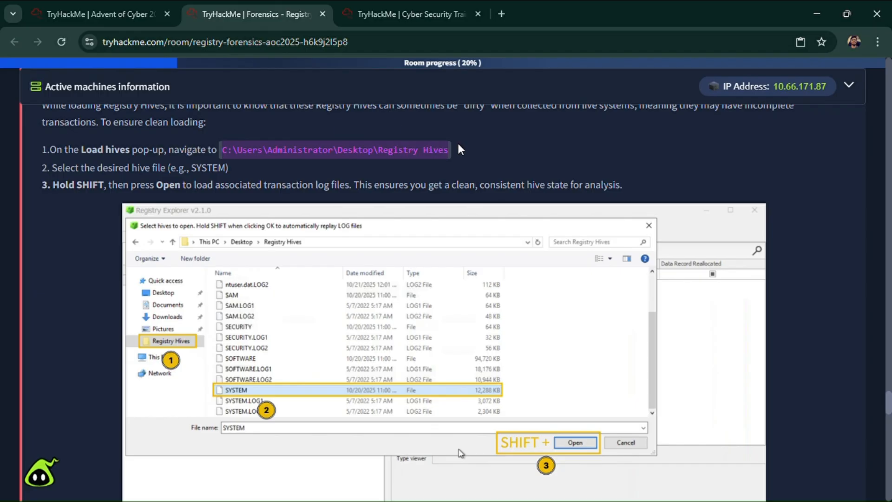
key("ctrl+Tab")
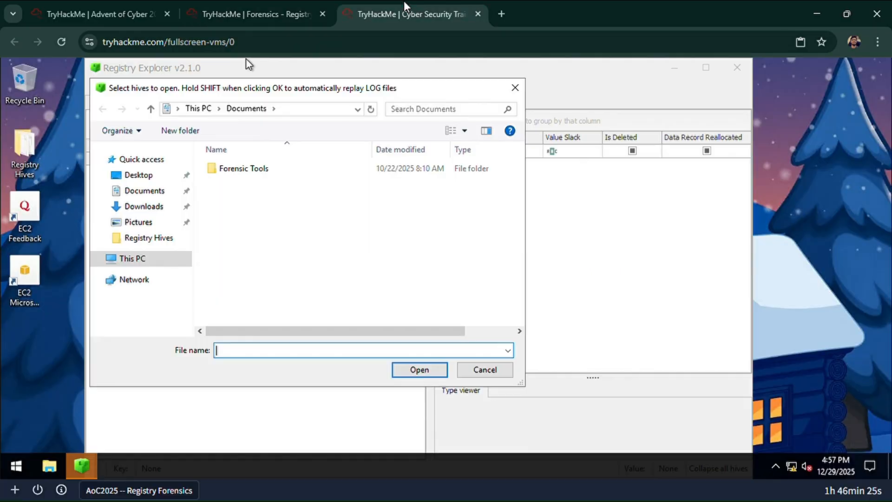
left_click(289, 111)
key("ctrl+v")
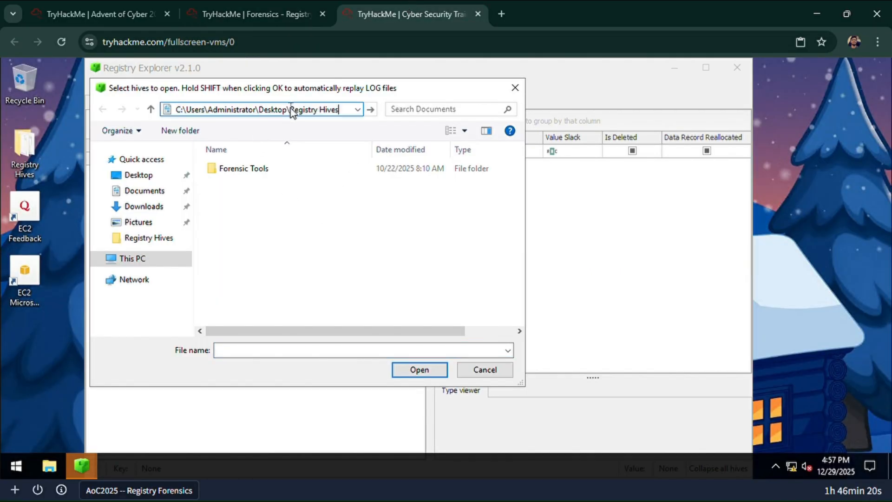
key("Return")
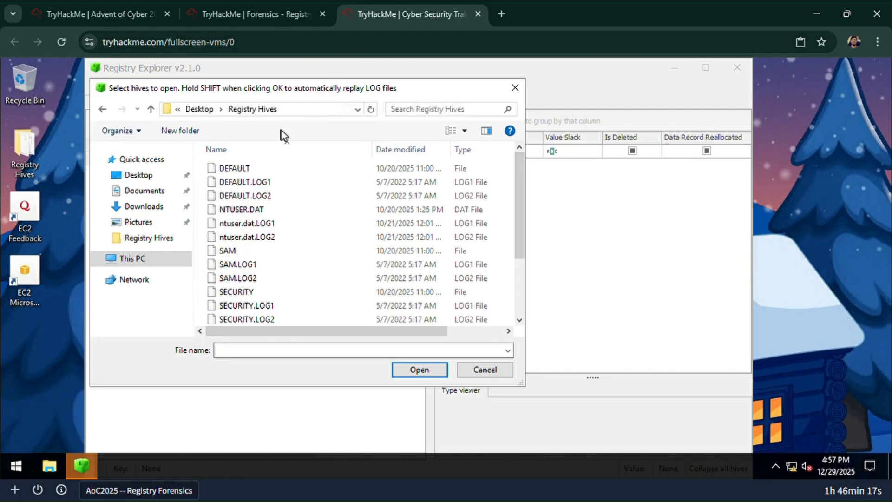
- Review the room's Step 3 on handling dirty hives, including which hive file to select and how to load its transaction logs
left_click(302, 6)
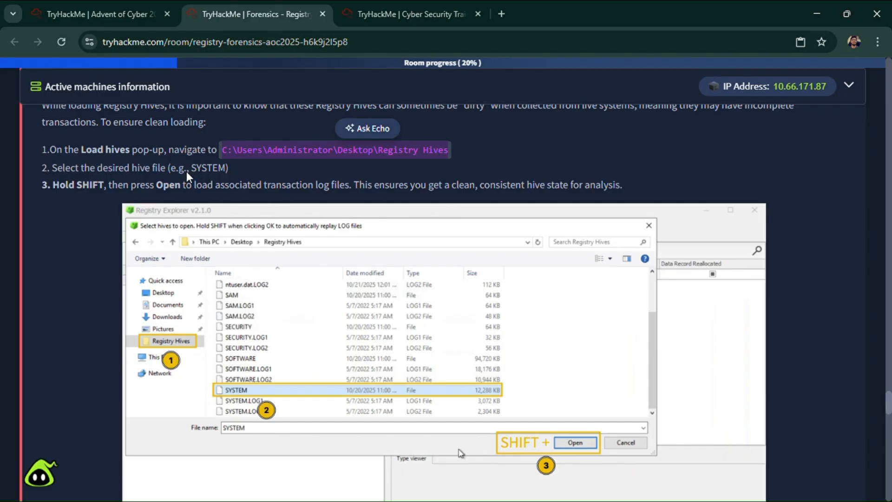
left_click(404, 14)
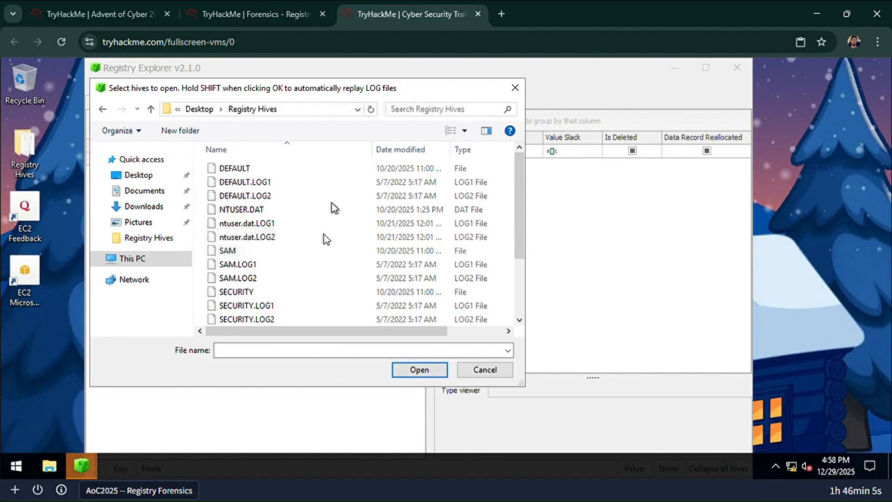
left_click(256, 14)
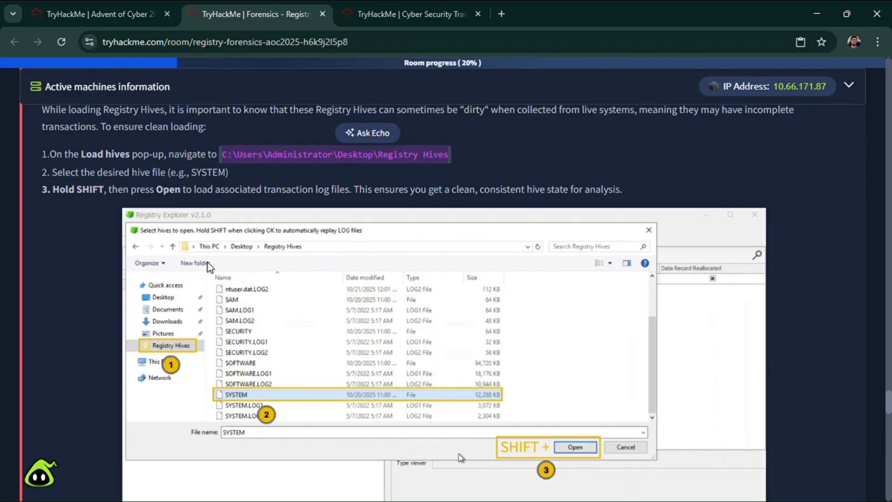
scroll(208, 260, "up", 20)
scroll(208, 256, "up", 8)
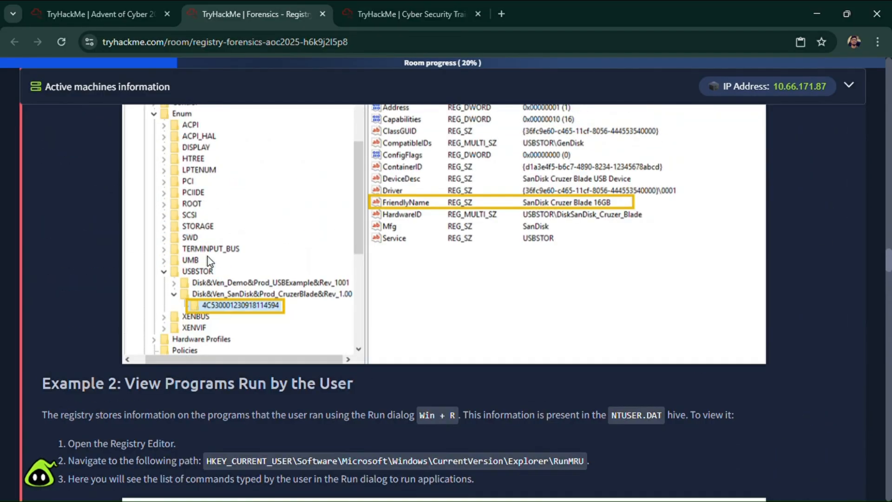
scroll(208, 256, "down", 20)
scroll(216, 277, "down", 8)
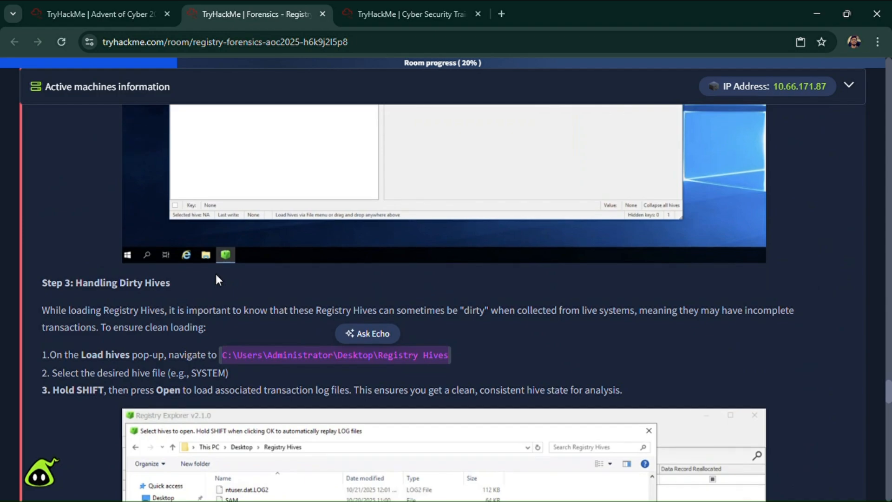
scroll(214, 272, "up", 3)
scroll(216, 275, "down", 7)
scroll(187, 382, "down", 2)
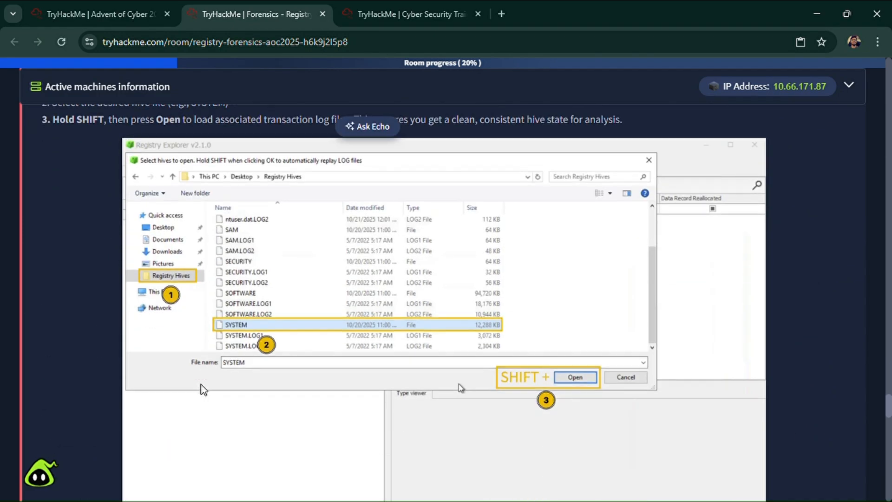
- Load the SYSTEM hive with its transaction logs replayed, and widen the Key name column to fit the full hive path
left_click(371, 14)
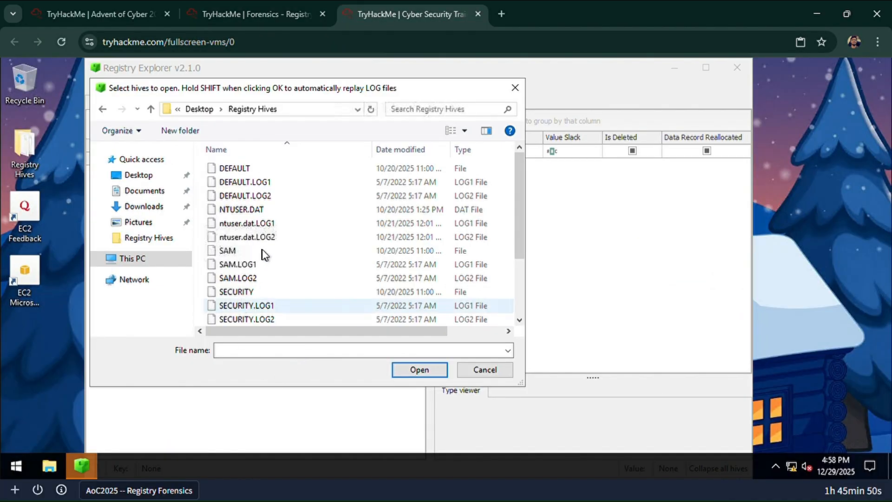
scroll(263, 272, "down", 2)
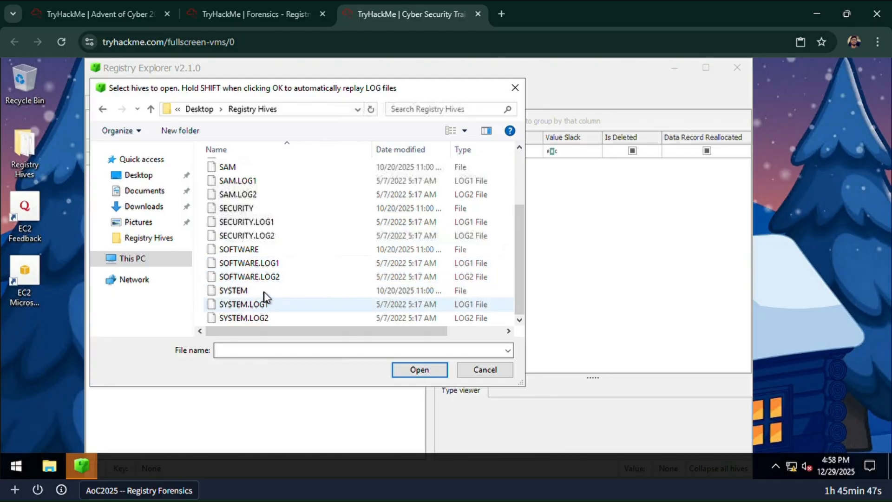
left_click(262, 294)
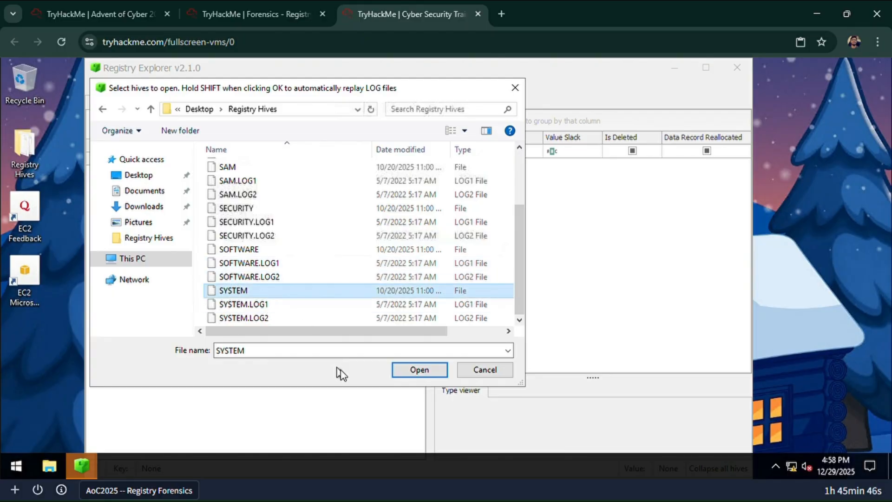
left_click(411, 370, "shift")
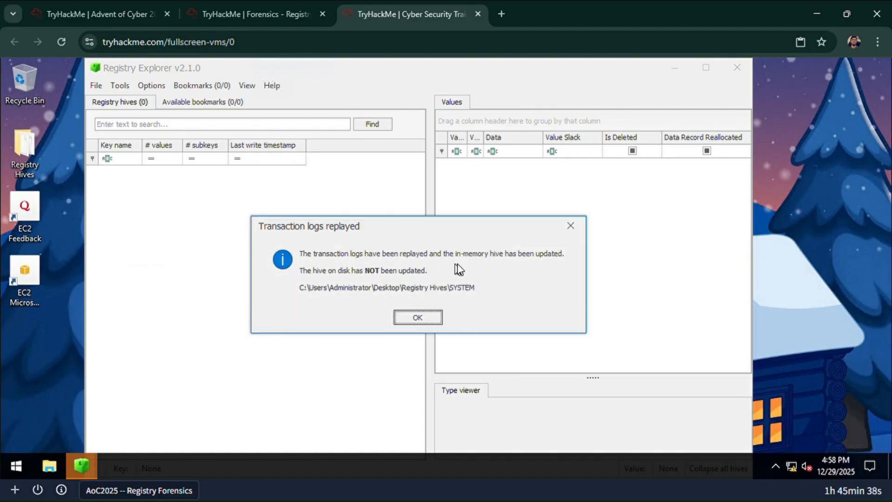
left_click(235, 1)
scroll(201, 236, "down", 9)
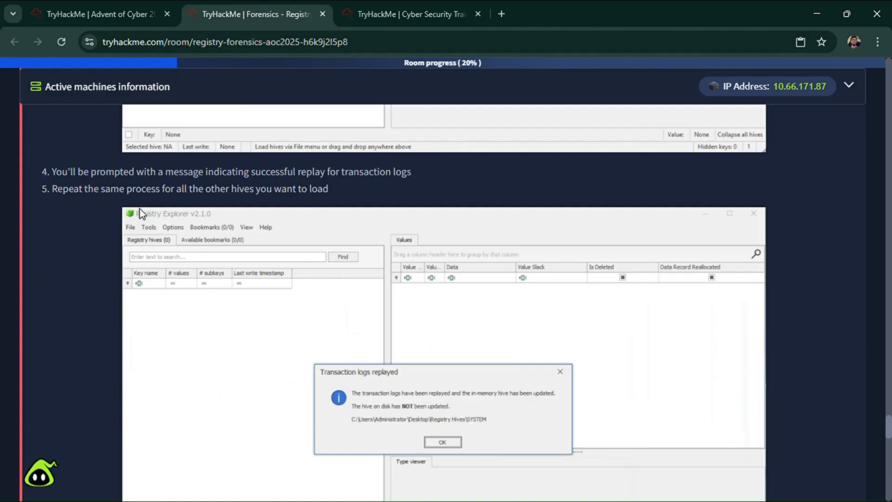
scroll(232, 128, "down", 1)
left_click(367, 13)
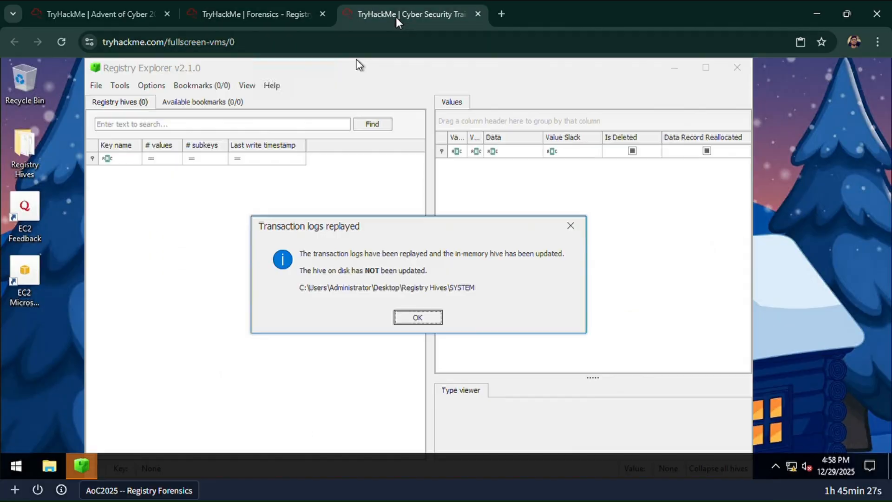
left_click(408, 320)
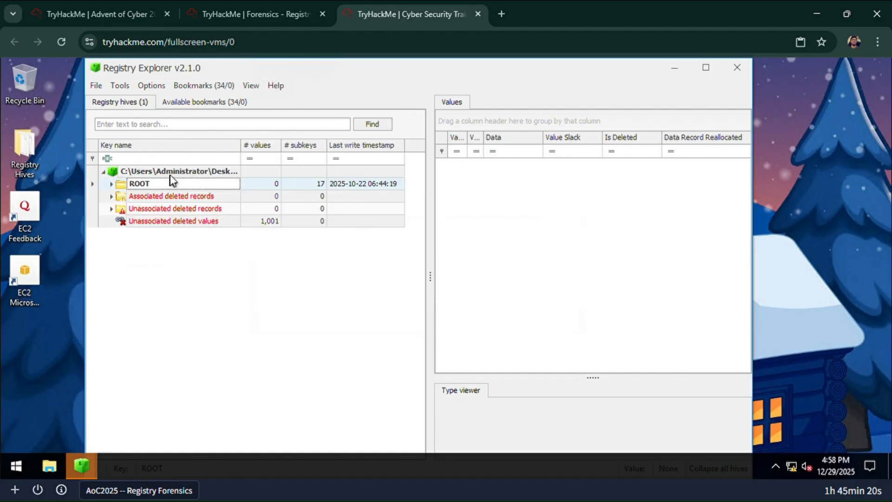
left_click_drag(252, 148, 349, 149)
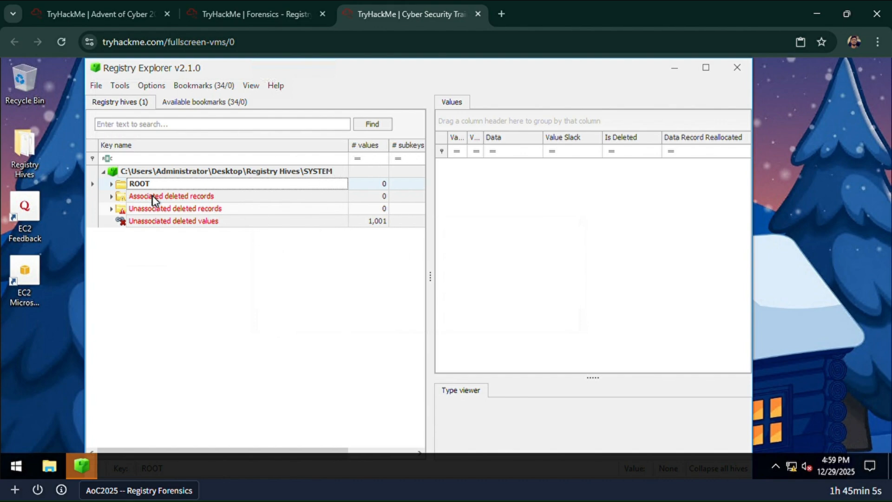
- Check the room's instruction on repeating the process for other hives, and load the SECURITY hive with its transaction logs replayed
left_click(256, 14)
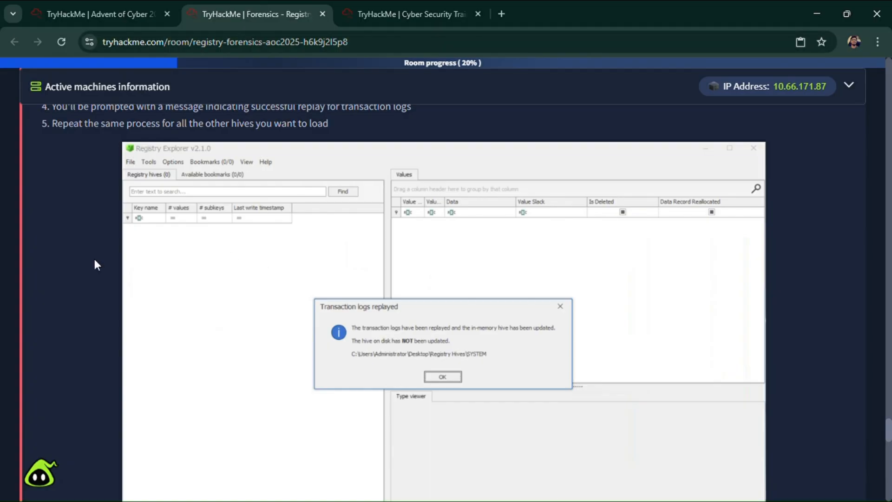
scroll(95, 260, "down", 4)
scroll(96, 261, "down", 4)
scroll(95, 262, "up", 4)
left_click(378, 14)
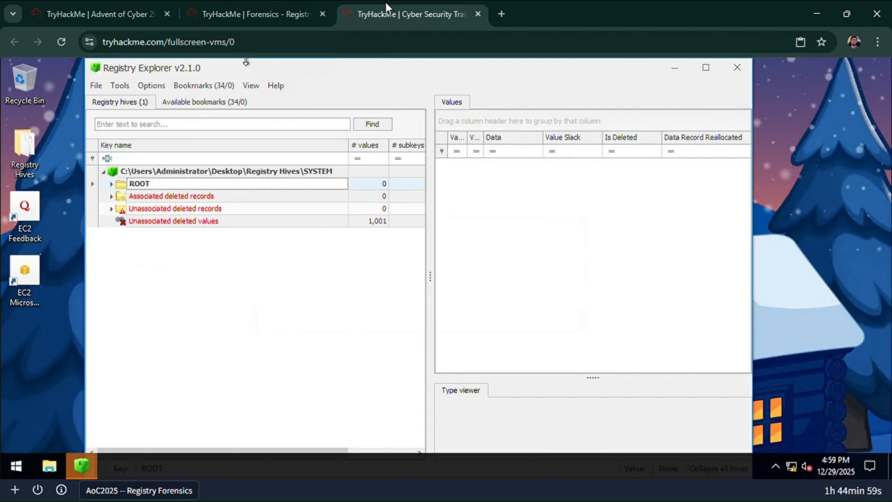
left_click(96, 85)
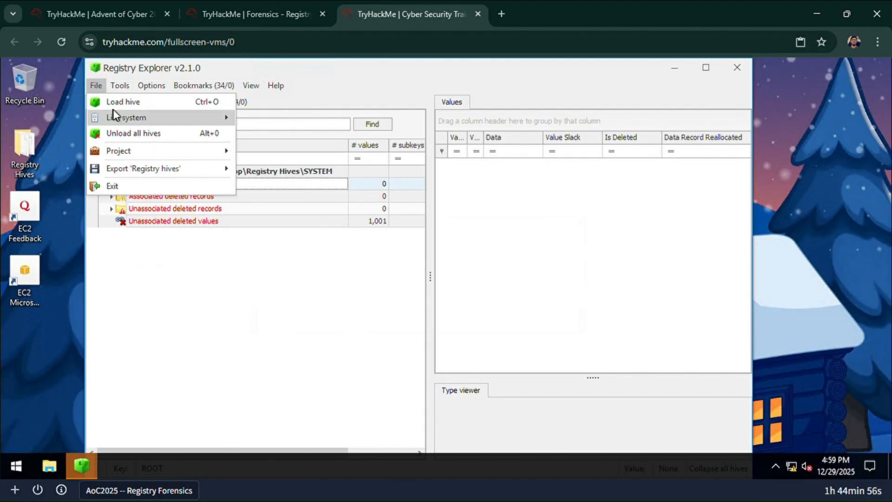
left_click(105, 100)
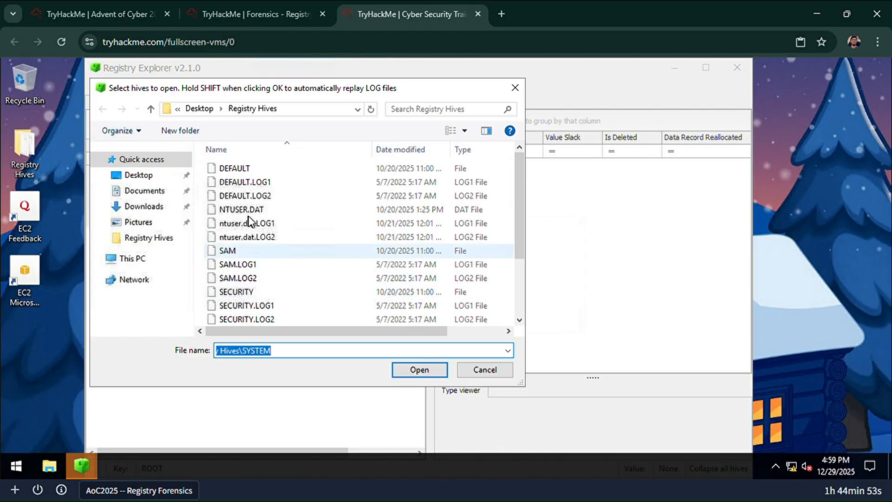
scroll(267, 277, "down", 2)
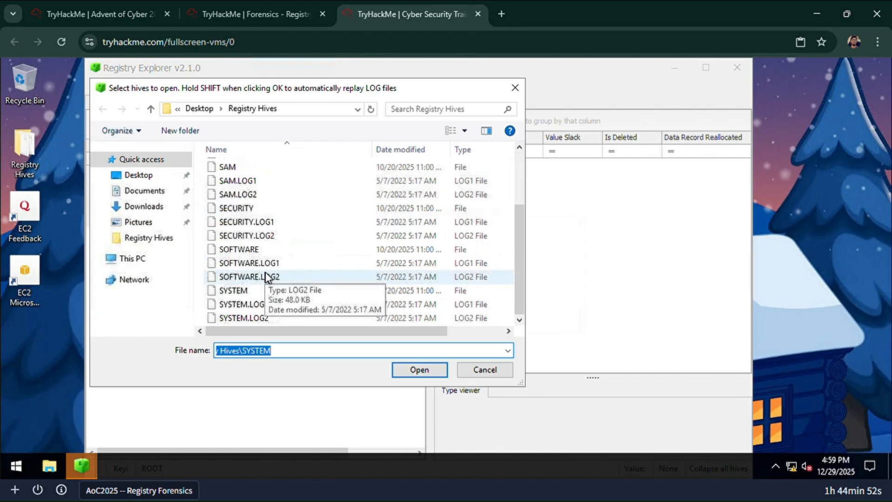
left_click(272, 209)
left_click(412, 370)
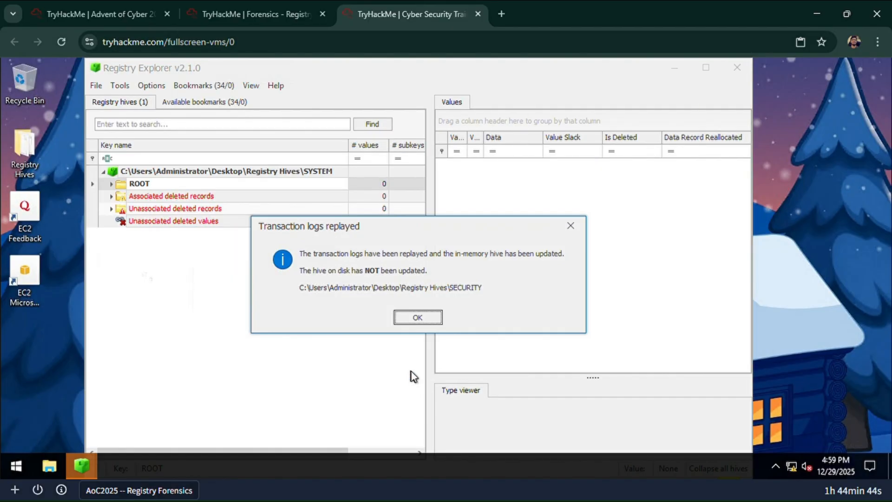
left_click(417, 317)
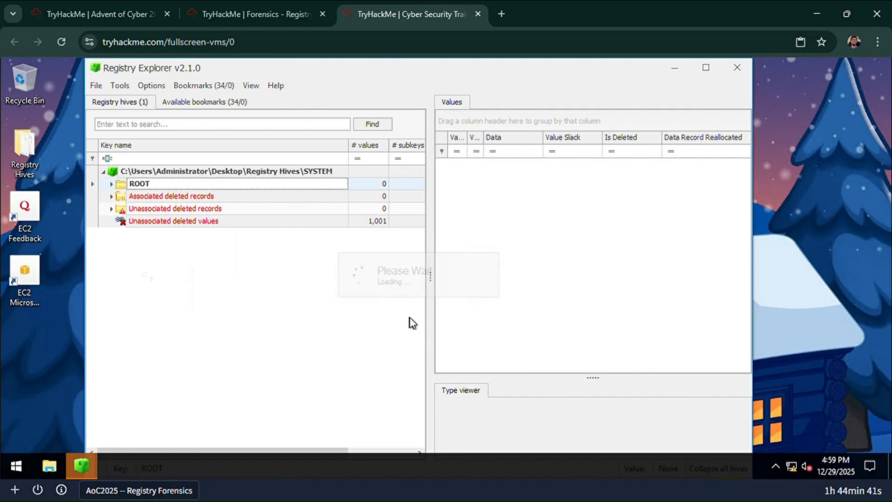
- Follow the room's Step 4 key path and expand ROOT, ControlSet001 and Control in the SYSTEM hive
left_click(258, 14)
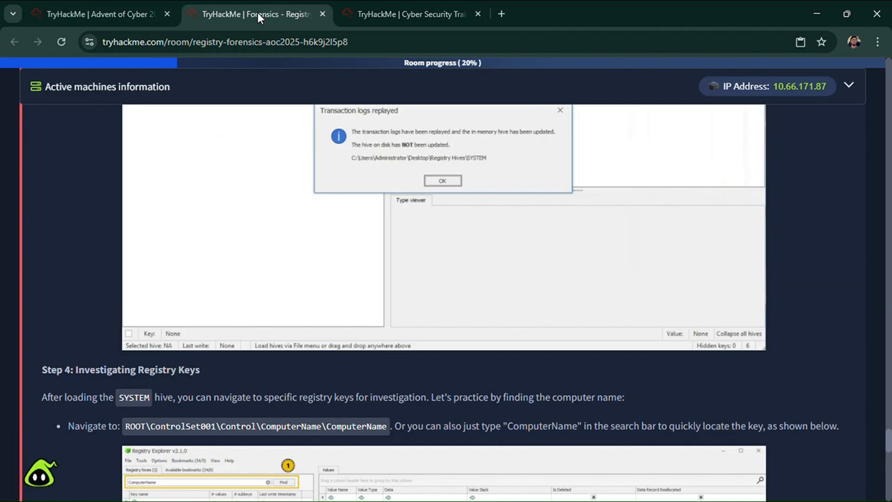
scroll(99, 369, "down", 4)
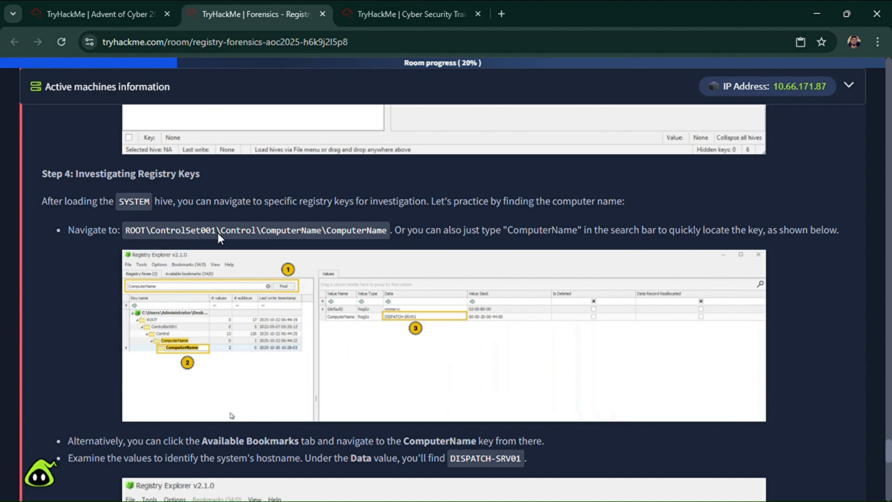
left_click(390, 2)
left_click(112, 185)
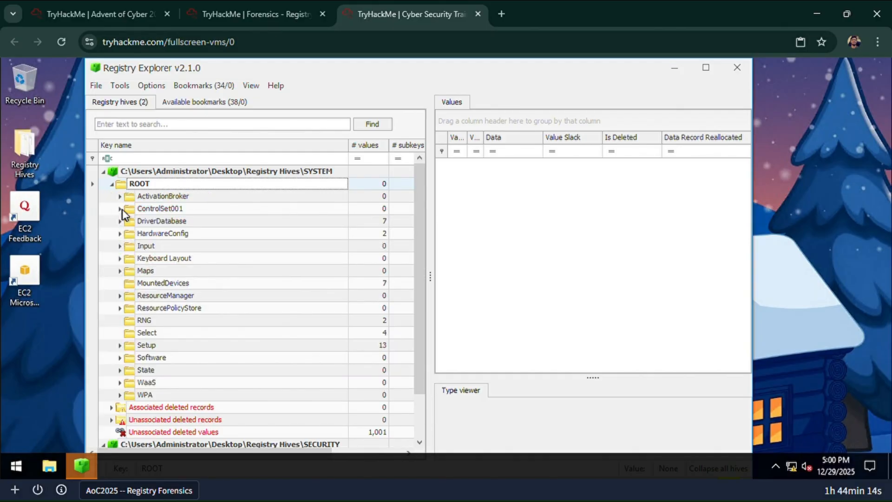
left_click(256, 14)
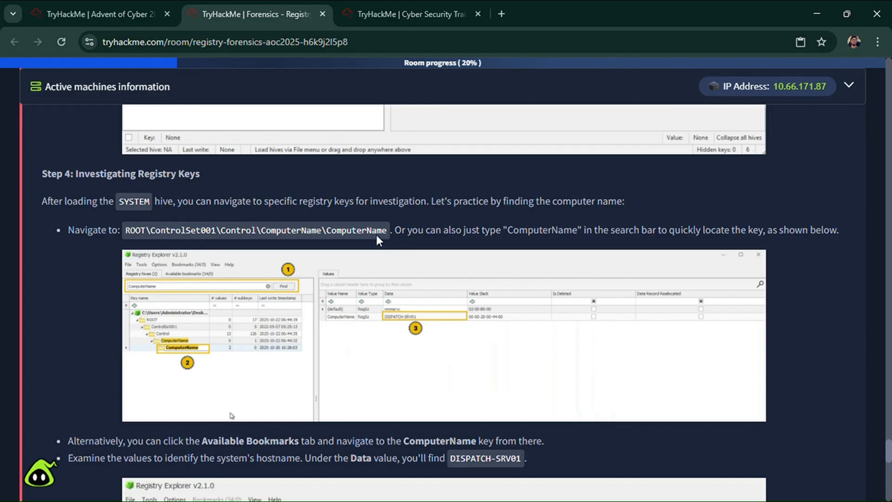
left_click(411, 14)
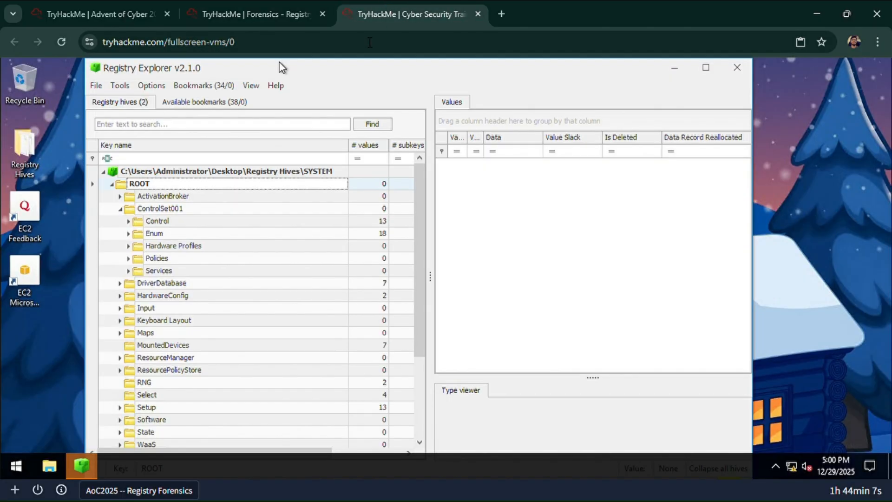
left_click(129, 222)
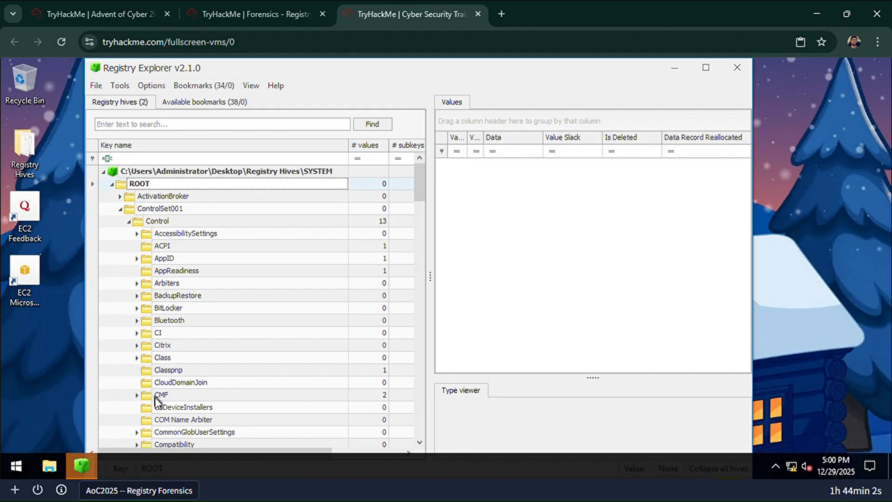
- Check the room's search example, search the loaded hives for "computername", and open the nested ComputerName key under Control
left_click(301, 3)
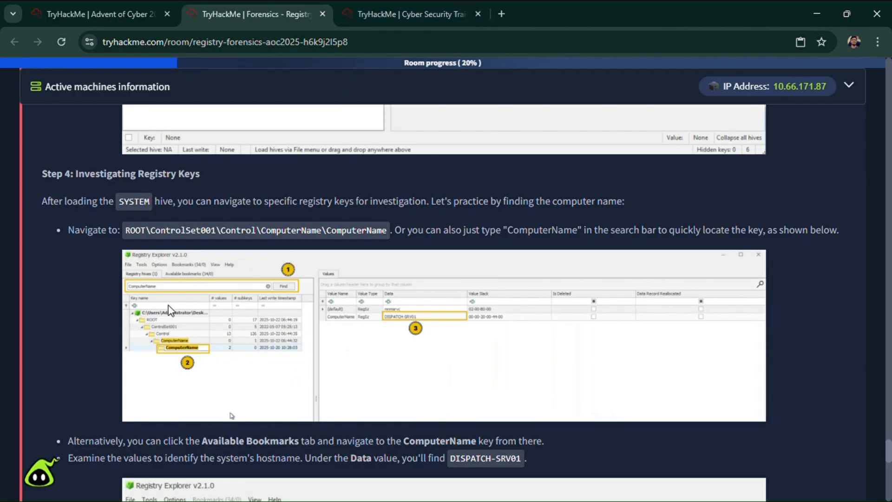
scroll(167, 309, "up", 2)
scroll(143, 371, "down", 3)
left_click(149, 219)
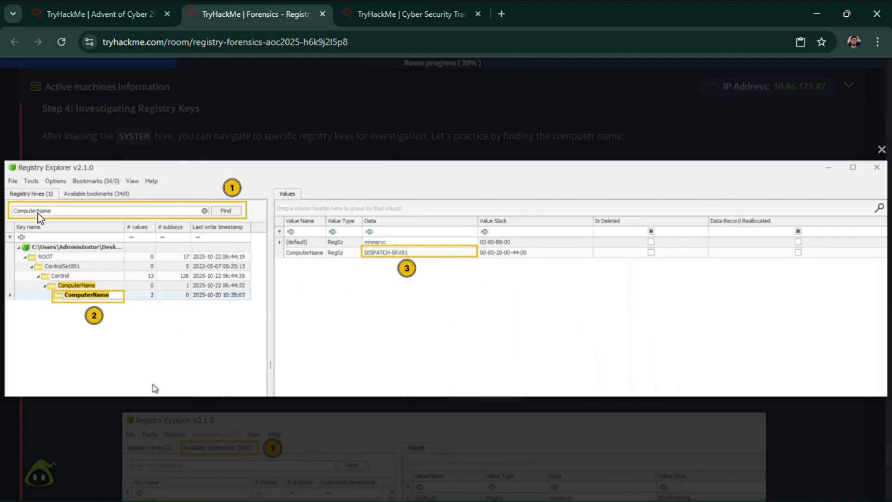
key("ctrl+Tab")
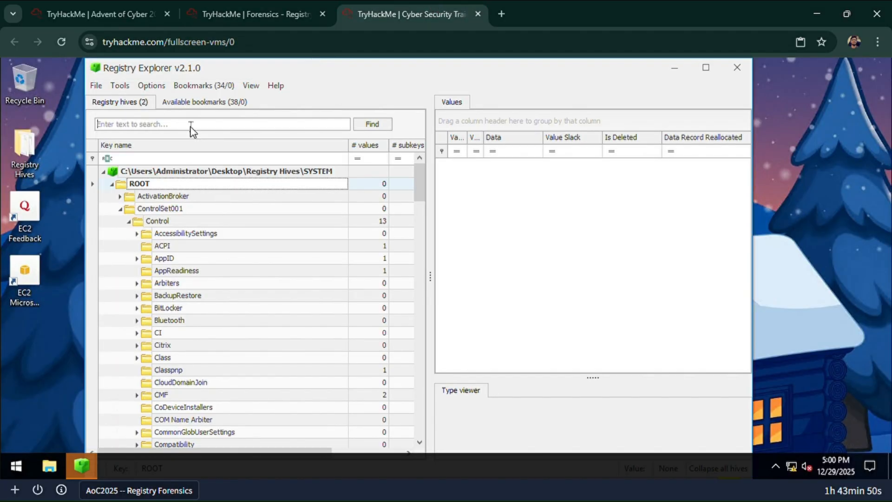
type("comput")
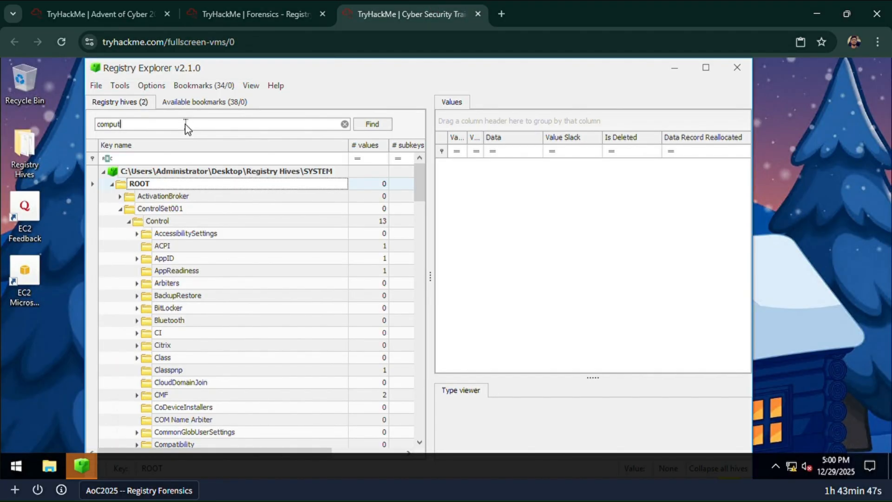
type("ername")
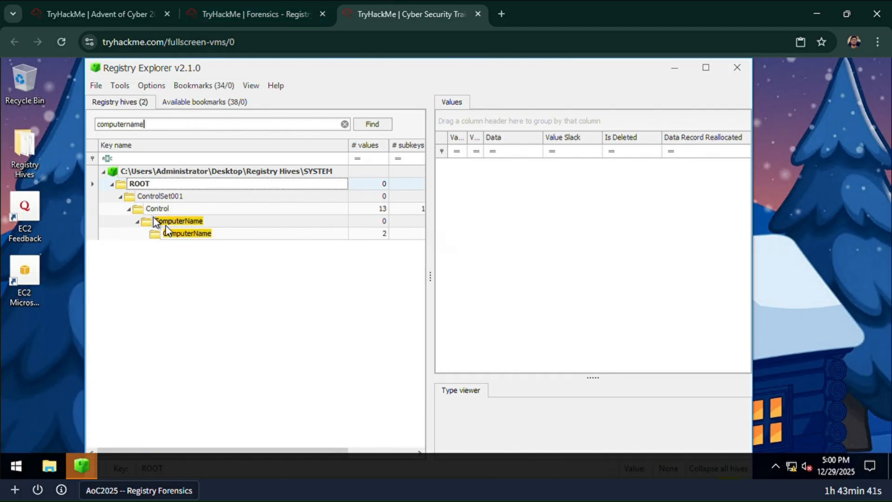
left_click(168, 234)
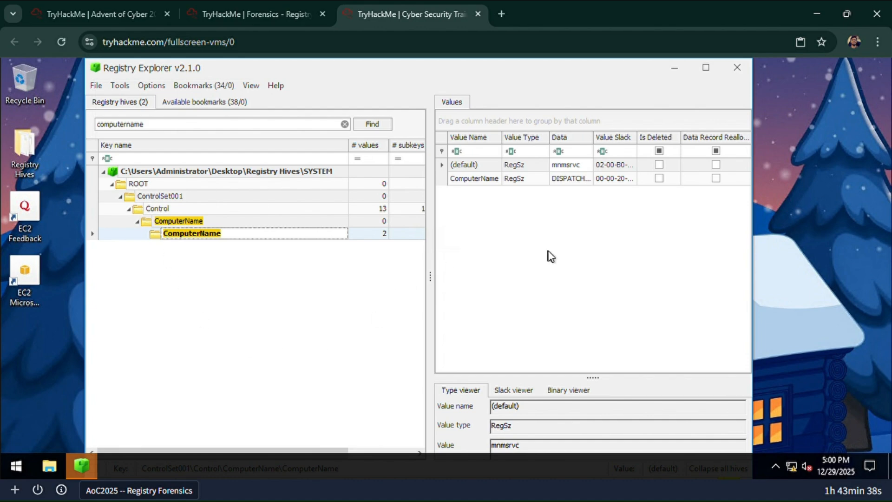
- Compare with the room's instructions and inspect the data of the ComputerName value in the opened key
left_click(255, 14)
left_click(409, 14)
left_click(562, 180)
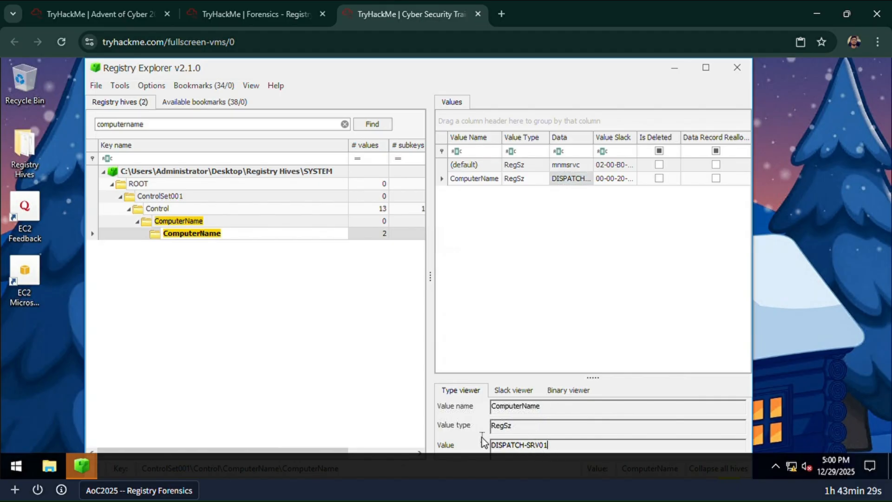
- Review the room's Available Bookmarks alternative and hostname instruction, and widen the Data column to show the full ComputerName entry
left_click(297, 14)
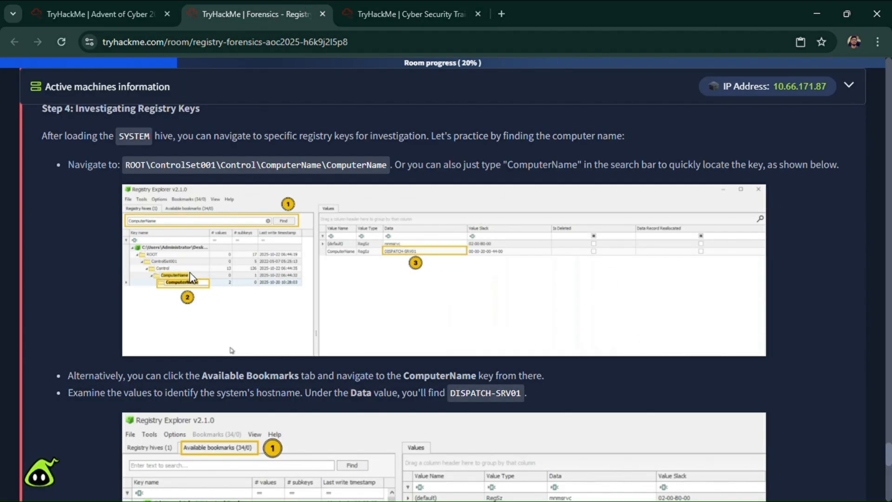
scroll(174, 294, "down", 3)
scroll(173, 293, "up", 1)
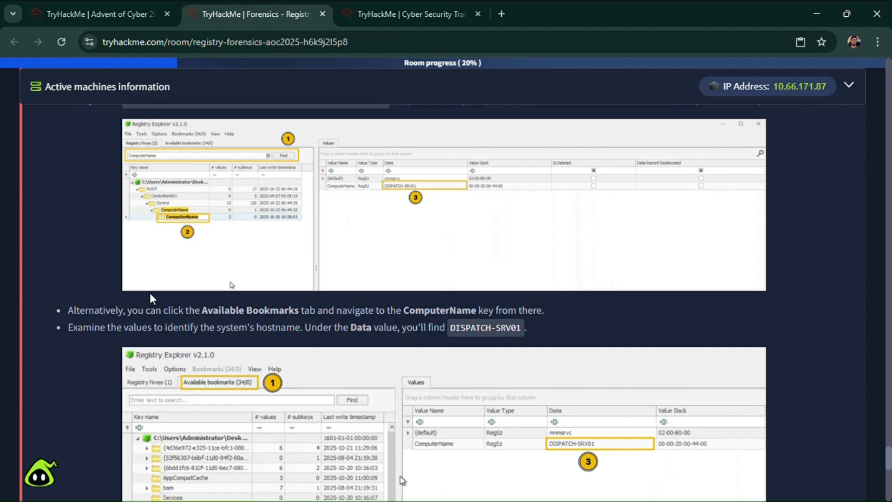
scroll(150, 294, "down", 2)
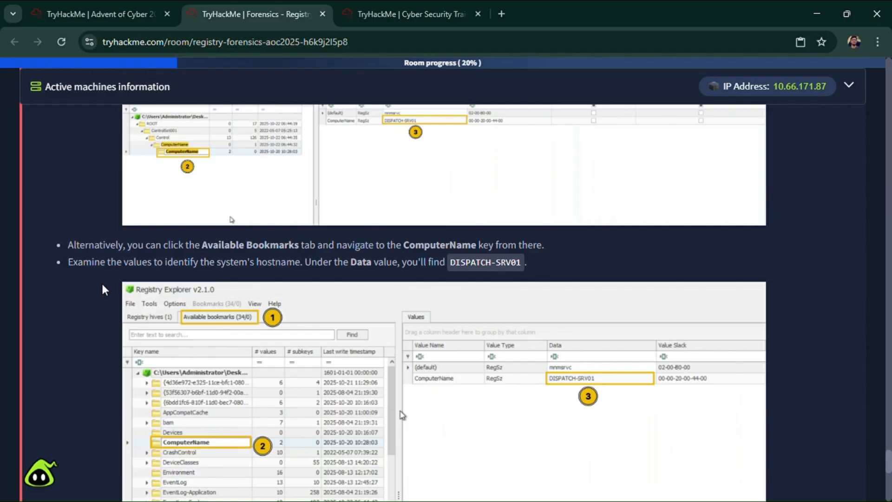
scroll(102, 284, "down", 2)
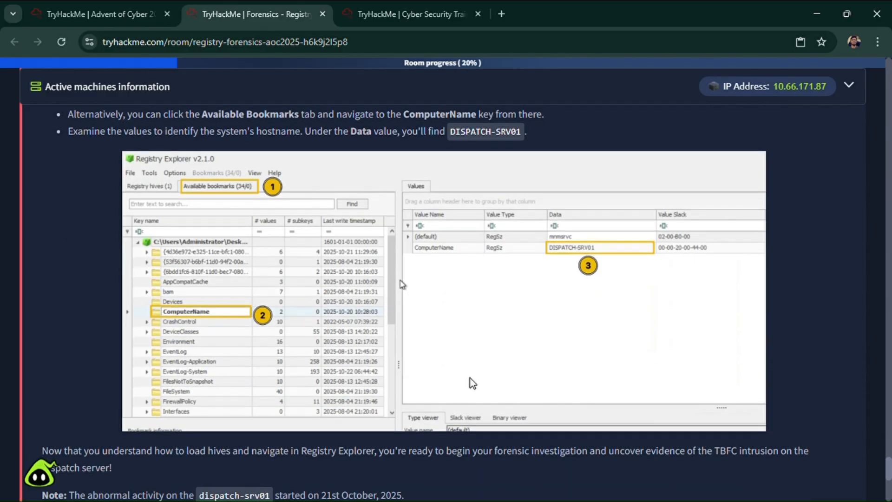
left_click(370, 6)
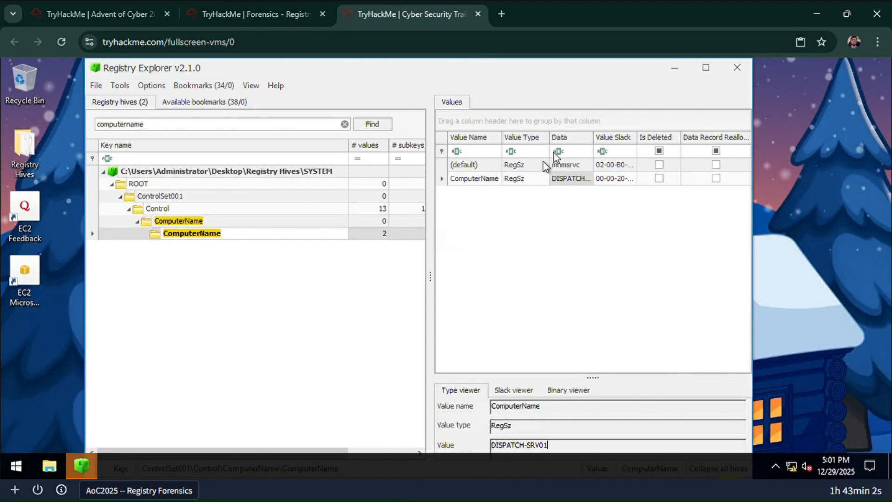
left_click(597, 198)
left_click_drag(594, 195, 648, 189)
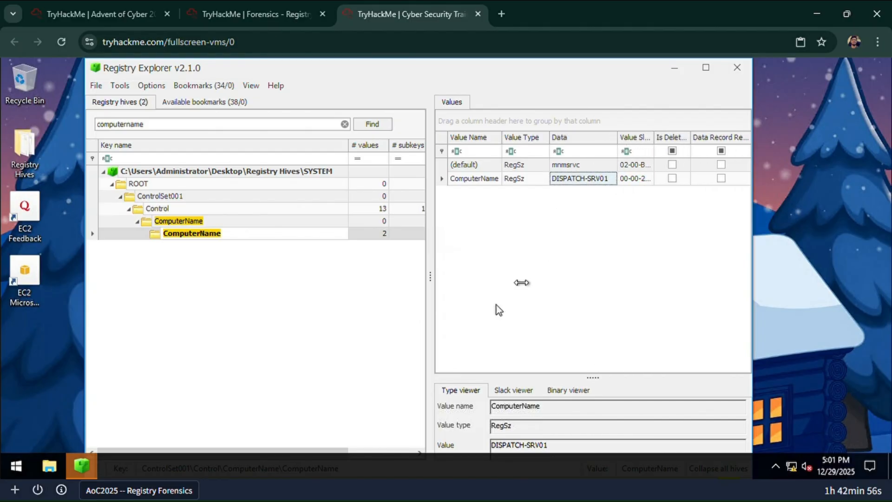
- Read the room's closing note and tip about dispatch-srv01, and review the three investigation questions
left_click(256, 14)
scroll(49, 363, "down", 3)
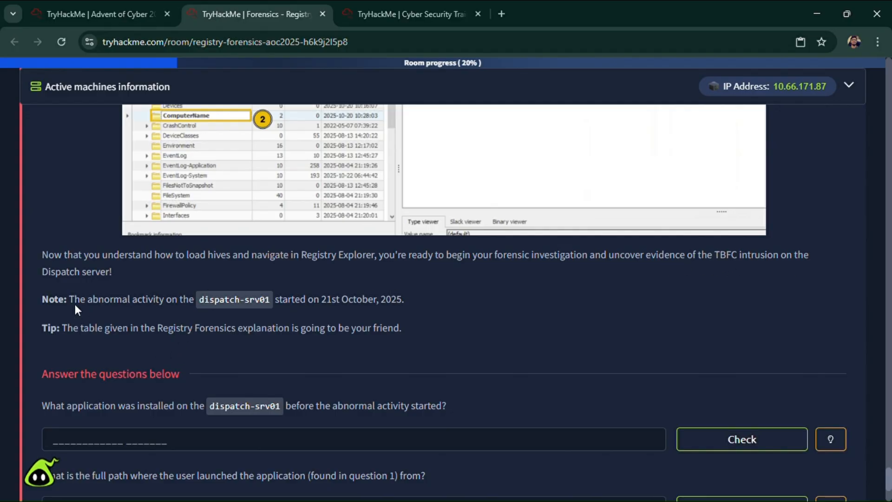
scroll(88, 315, "down", 2)
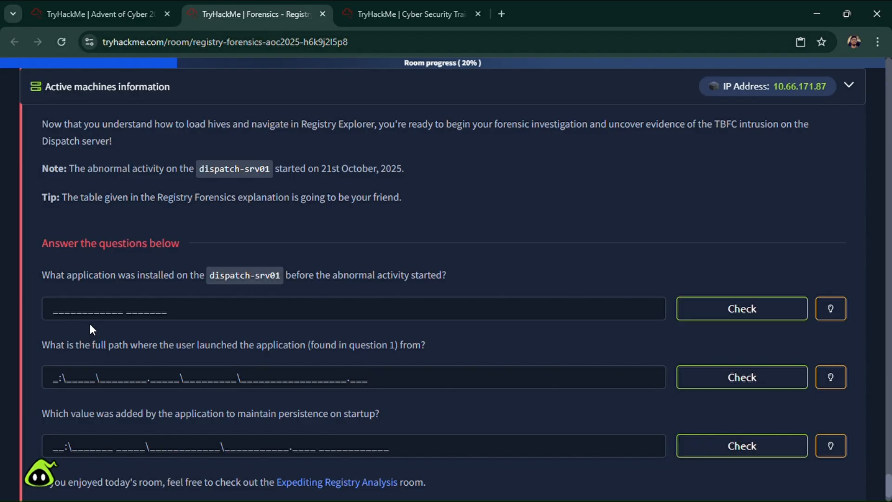
scroll(91, 323, "up", 1)
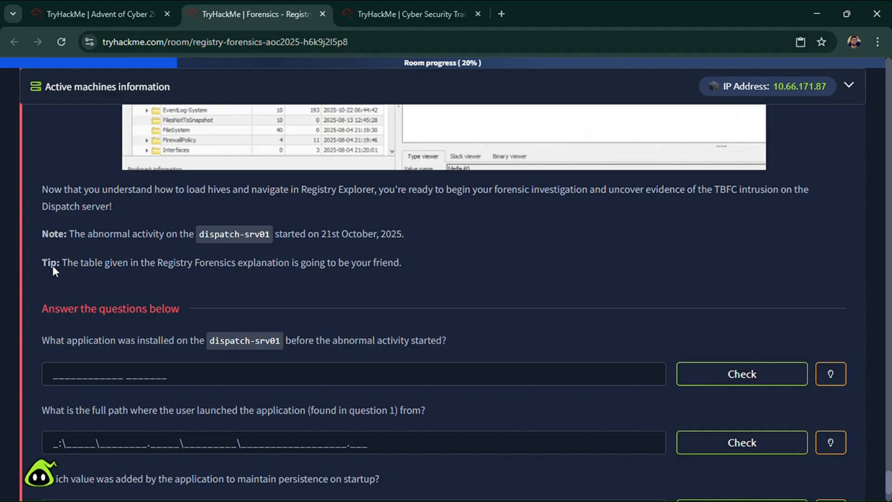
left_click_drag(159, 266, 234, 268)
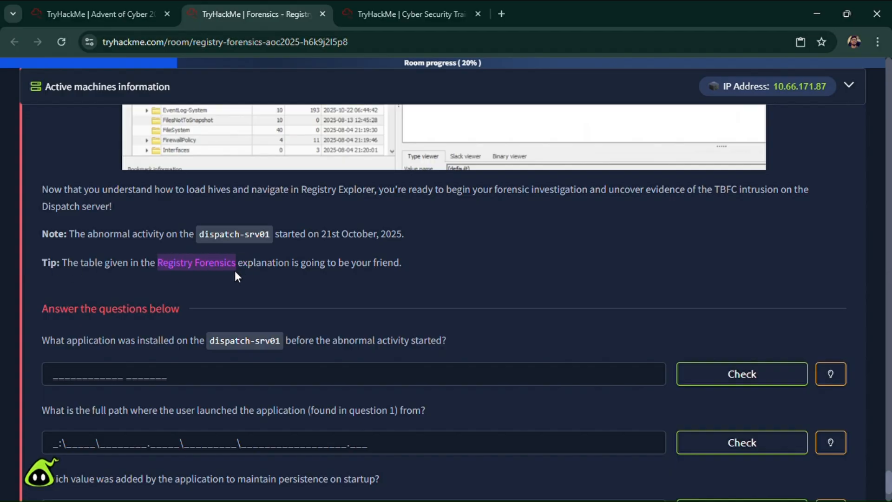
left_click(233, 269)
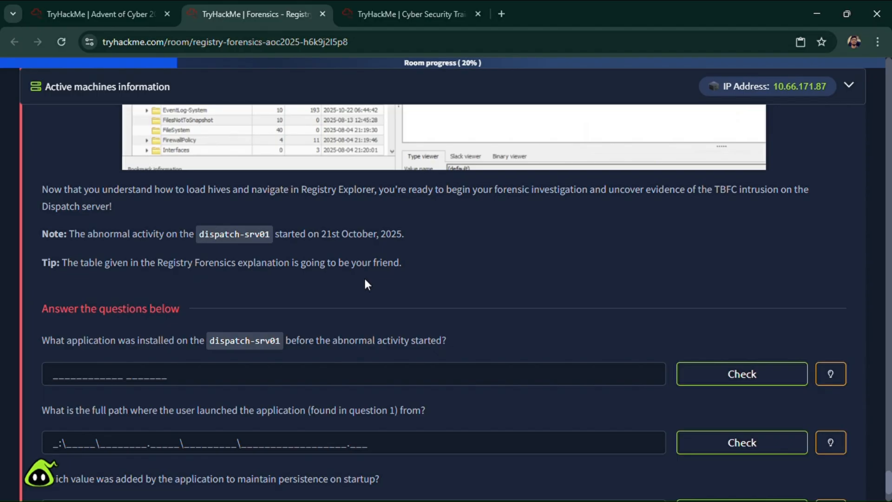
scroll(222, 348, "down", 1)
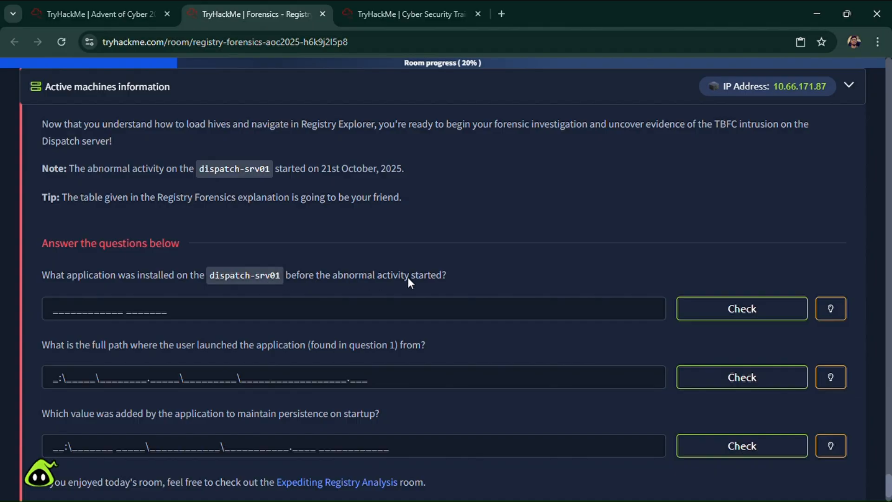
scroll(429, 288, "up", 2)
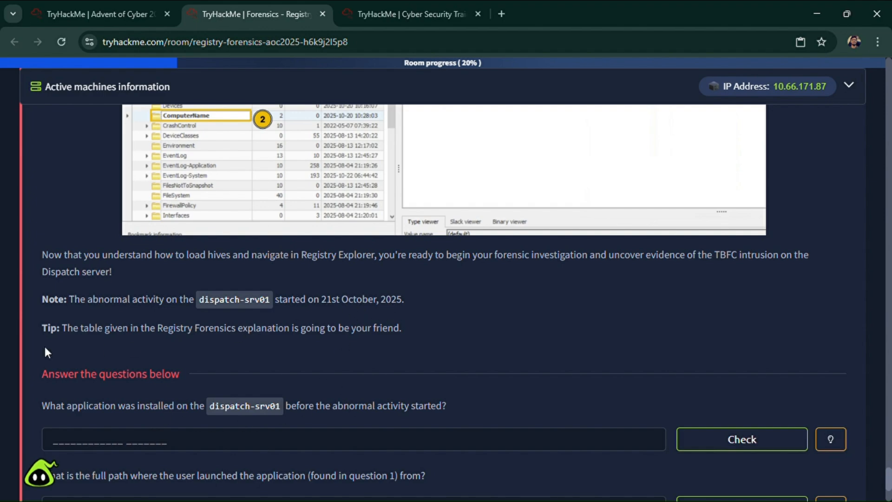
- Examine the Registry Forensics table for the keys covering launched applications, startup programs and installed programs
scroll(411, 373, "up", 20)
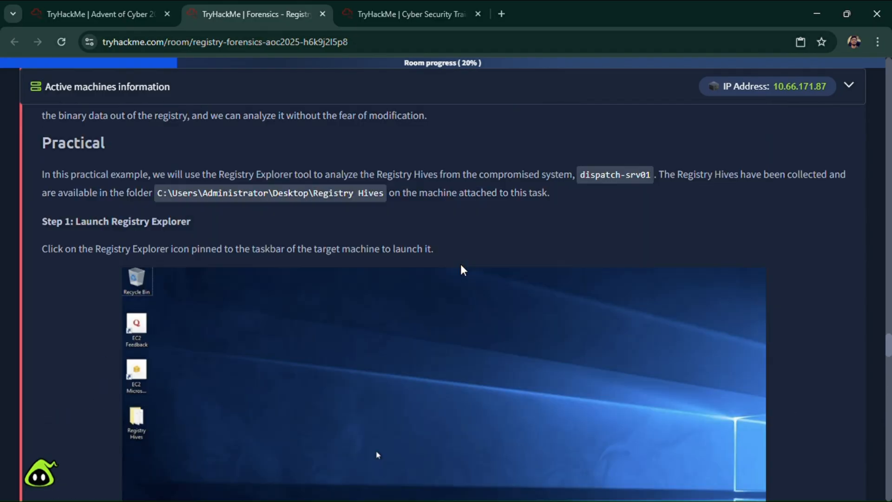
scroll(460, 264, "up", 10)
scroll(357, 327, "down", 5)
scroll(326, 342, "up", 2)
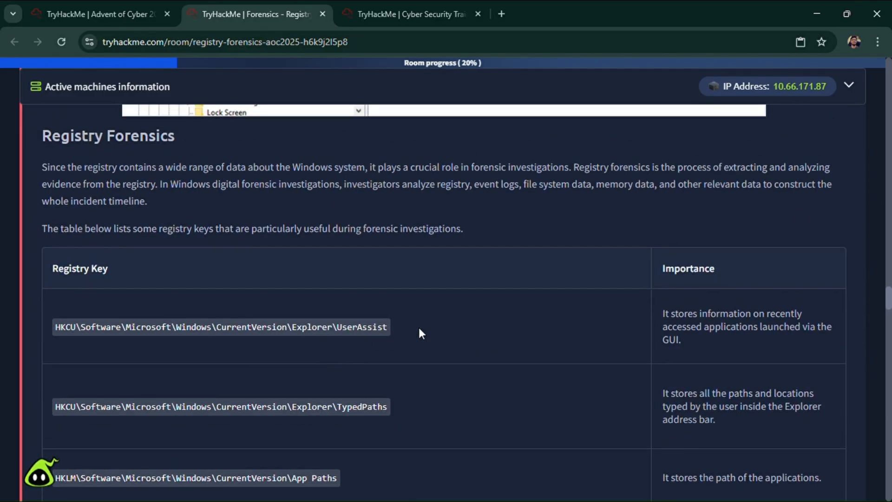
scroll(743, 341, "down", 1)
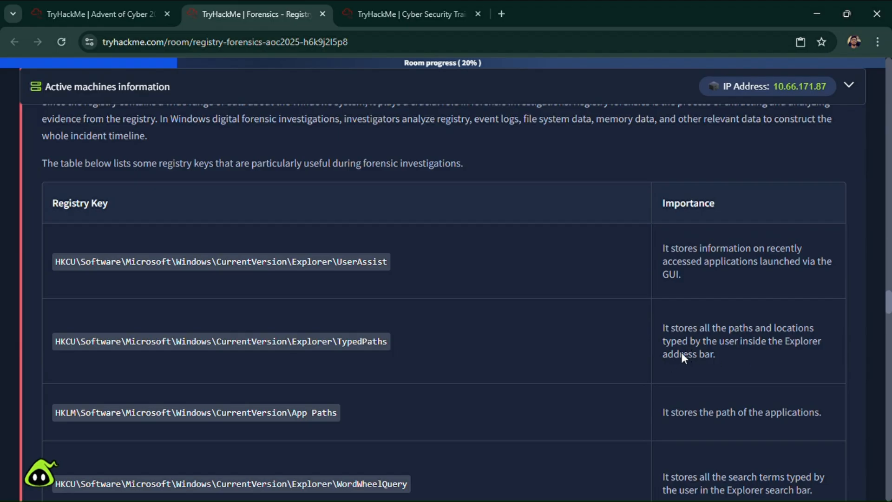
scroll(791, 346, "down", 2)
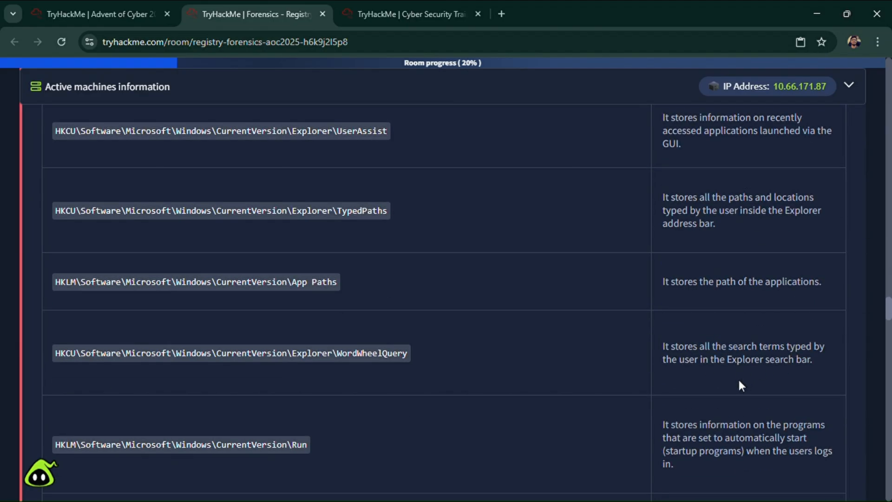
scroll(738, 384, "down", 1)
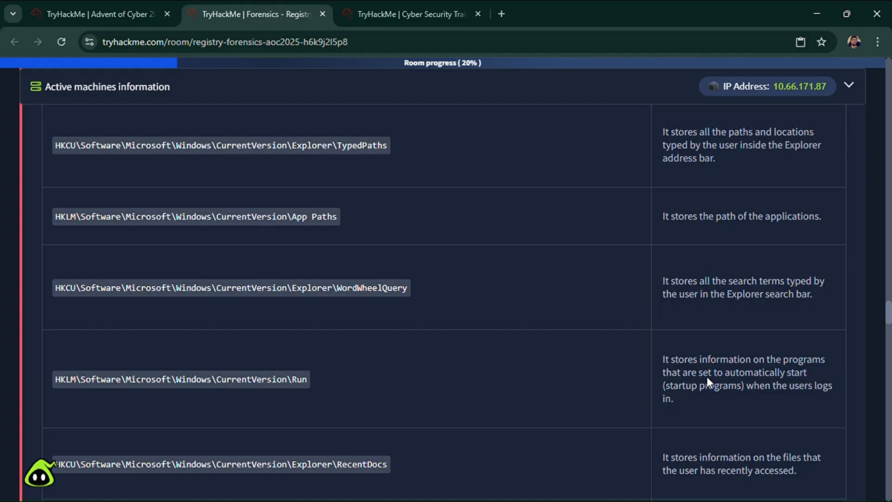
scroll(706, 377, "down", 2)
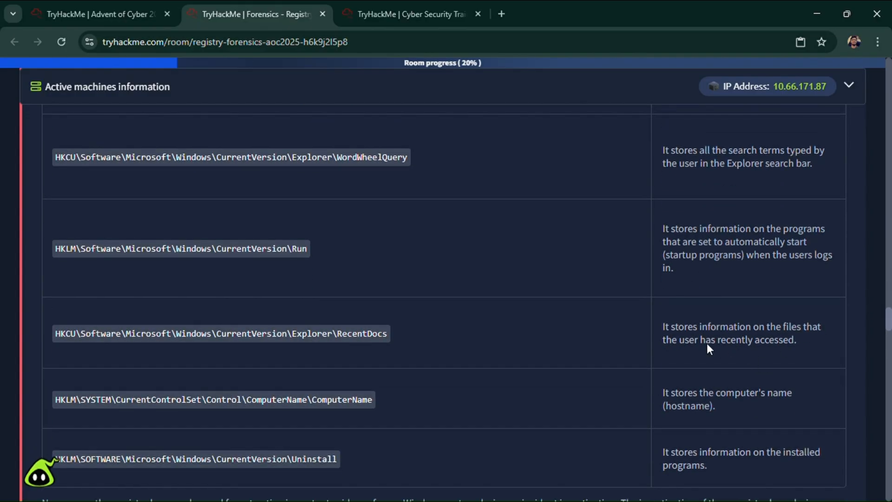
scroll(696, 339, "down", 1)
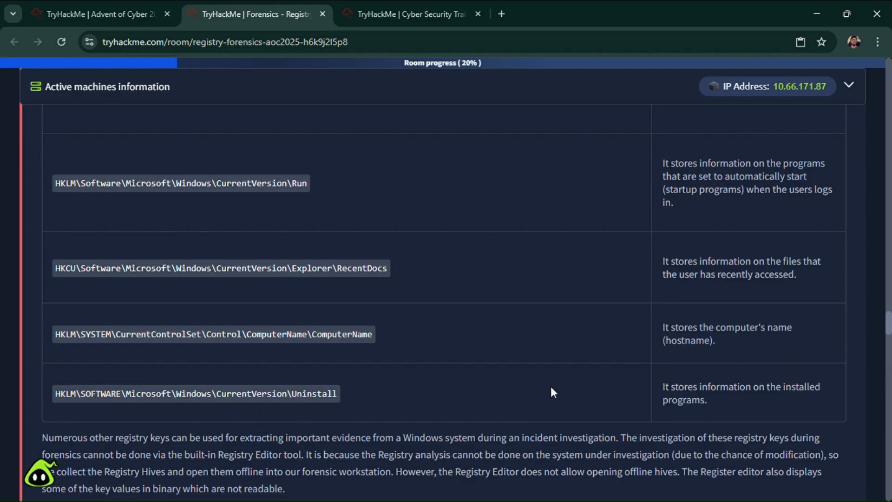
- Return to Registry Explorer and clear the "computername" search to restore the full key tree
left_click(411, 5)
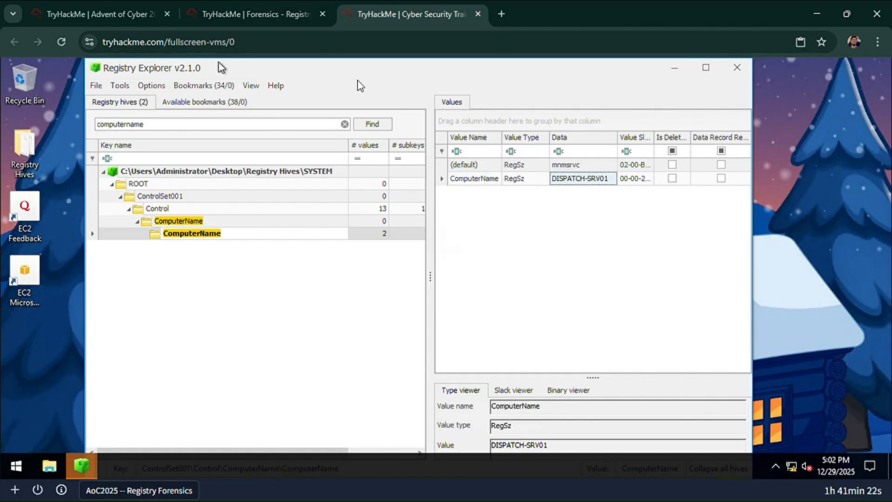
left_click(344, 124)
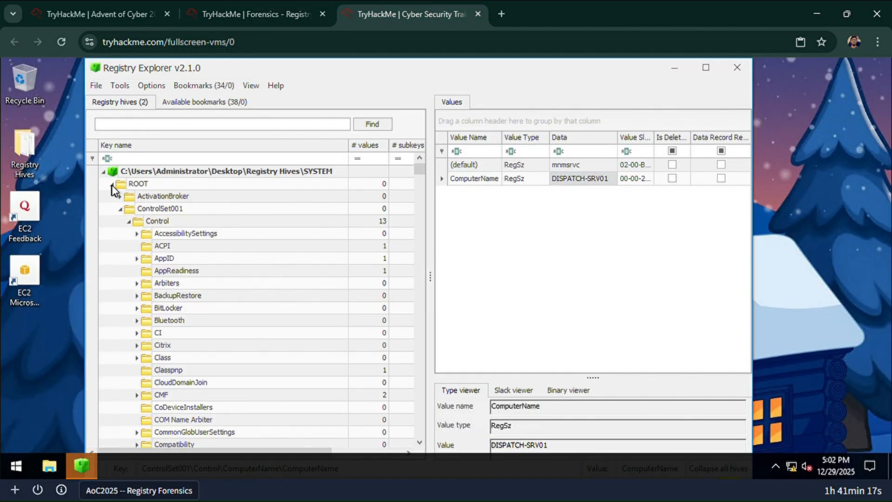
- Collapse the SYSTEM hive's ROOT key and check the room's tables for the installed-programs key and the hive that holds it
left_click(112, 185)
left_click(330, 10)
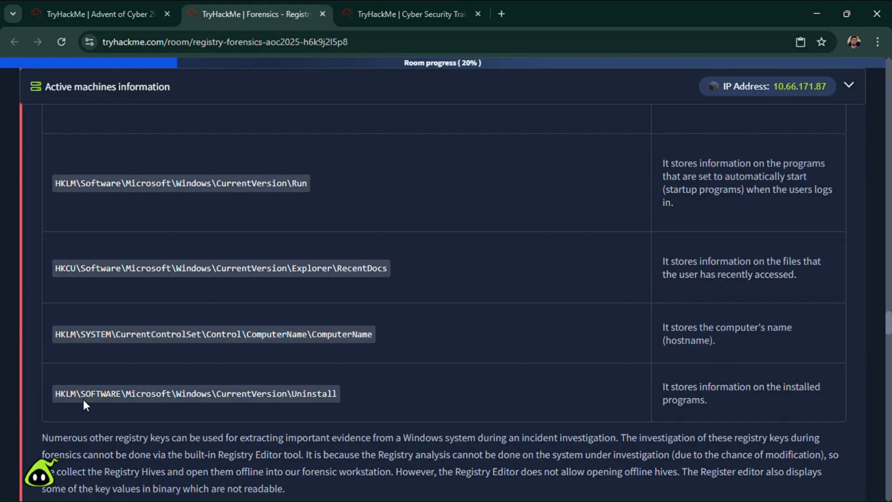
scroll(83, 405, "up", 12)
left_click(337, 2)
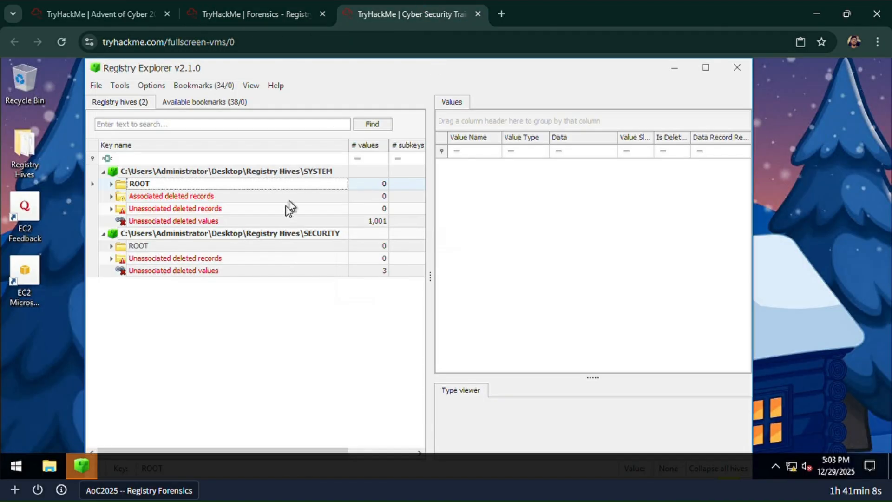
left_click(249, 12)
scroll(214, 266, "up", 15)
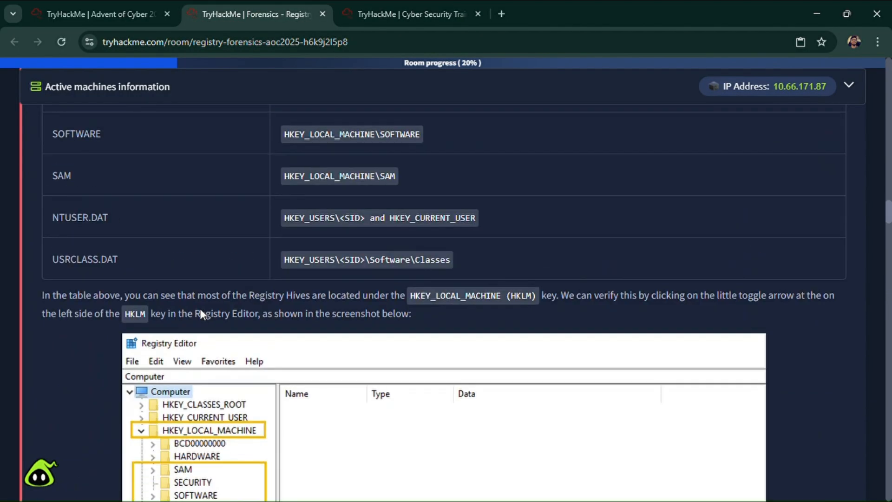
scroll(200, 309, "up", 5)
scroll(199, 309, "down", 3)
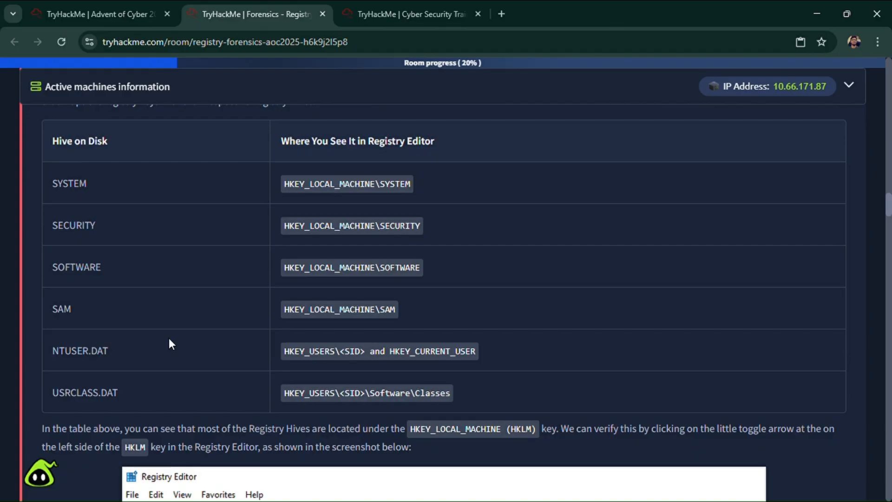
- Load the SOFTWARE hive from the Registry Hives folder into Registry Explorer, replaying its transaction logs
left_click(409, 14)
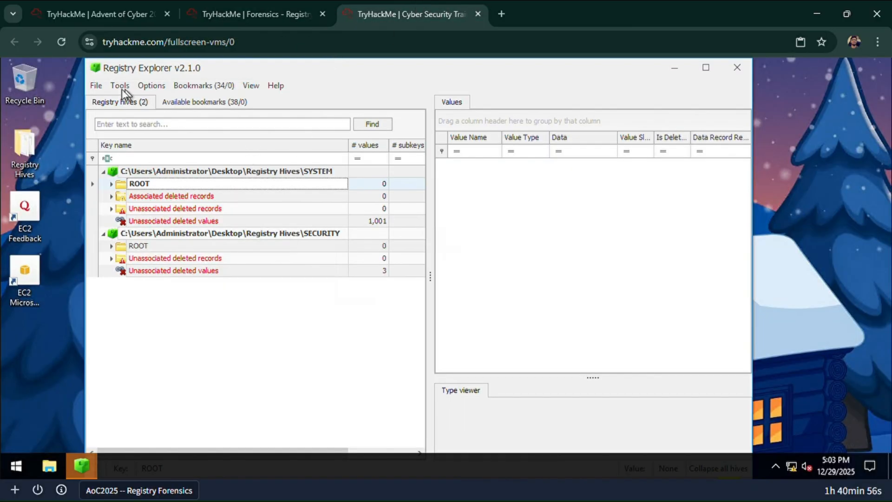
left_click(96, 86)
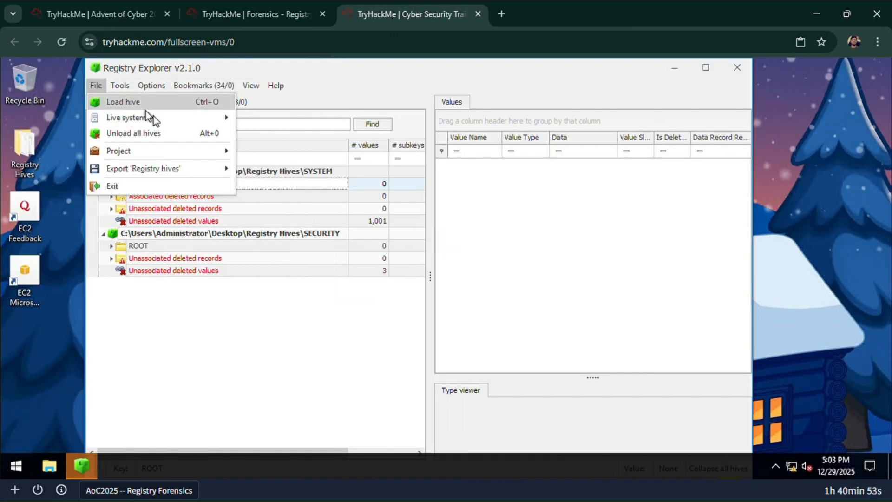
left_click(134, 100)
scroll(287, 191, "down", 2)
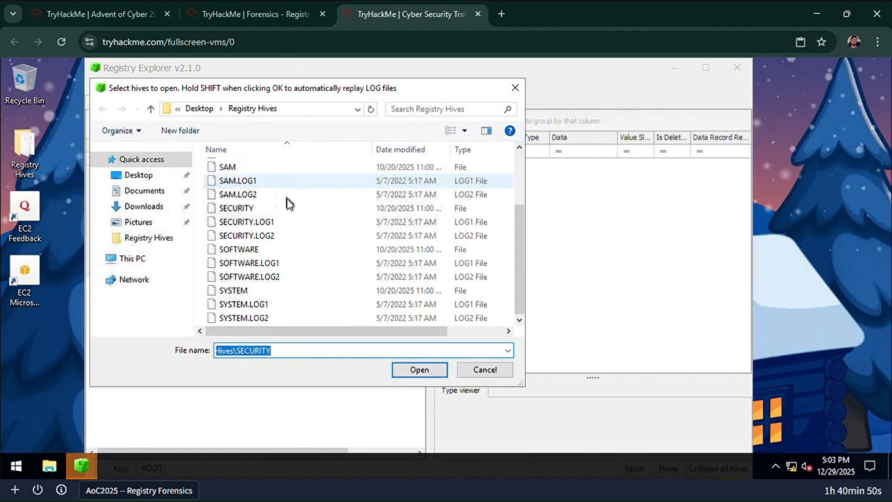
left_click(284, 251)
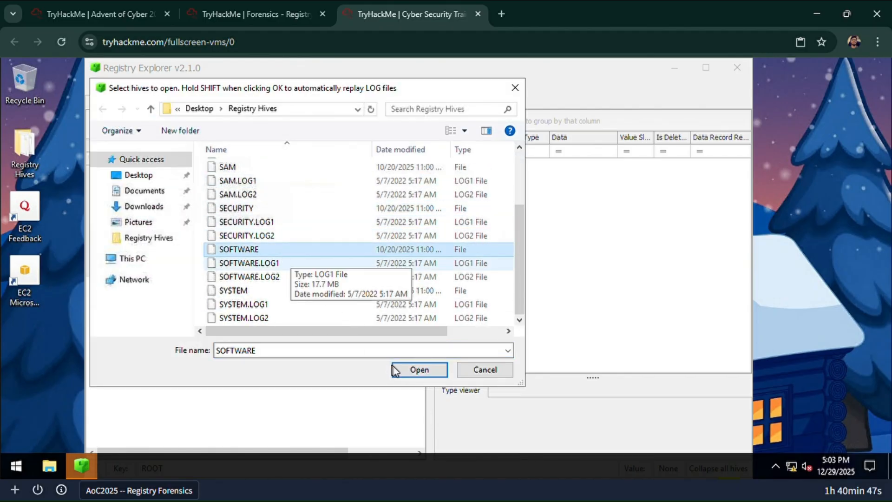
left_click(404, 374)
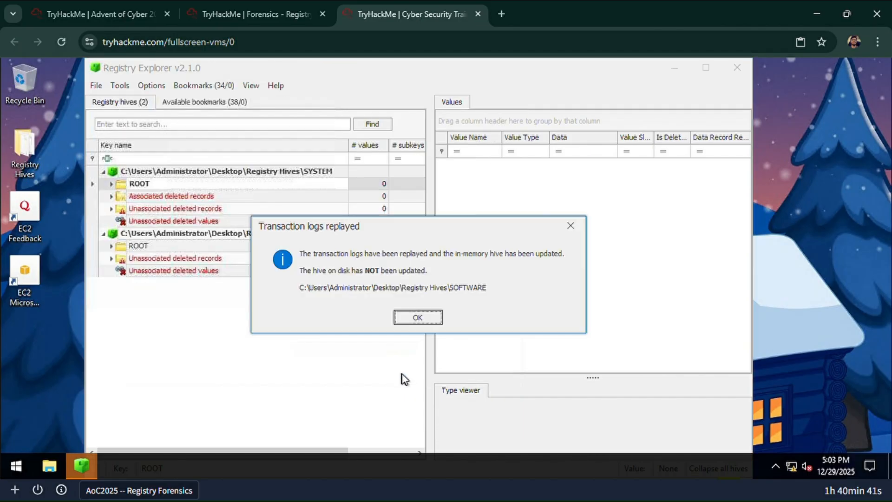
left_click(419, 324)
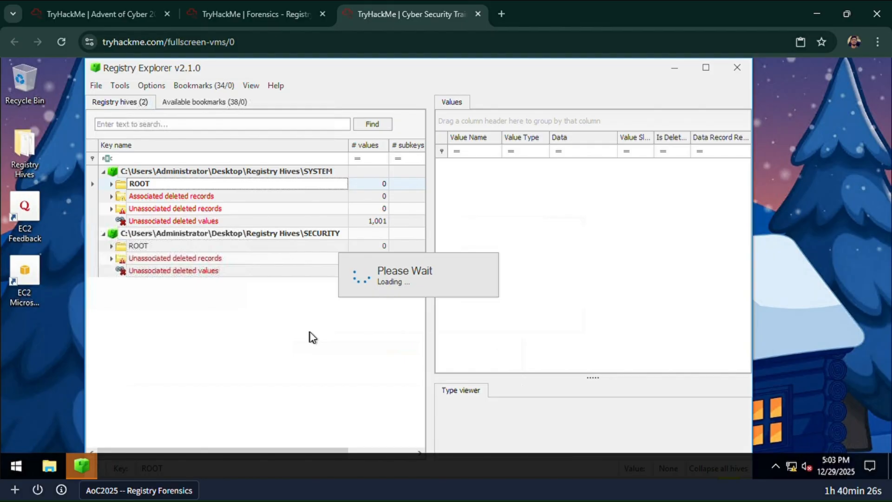
- Return to the room page and examine the Registry Forensics table row for the path of the installed-programs key
left_click(224, 1)
scroll(320, 260, "down", 20)
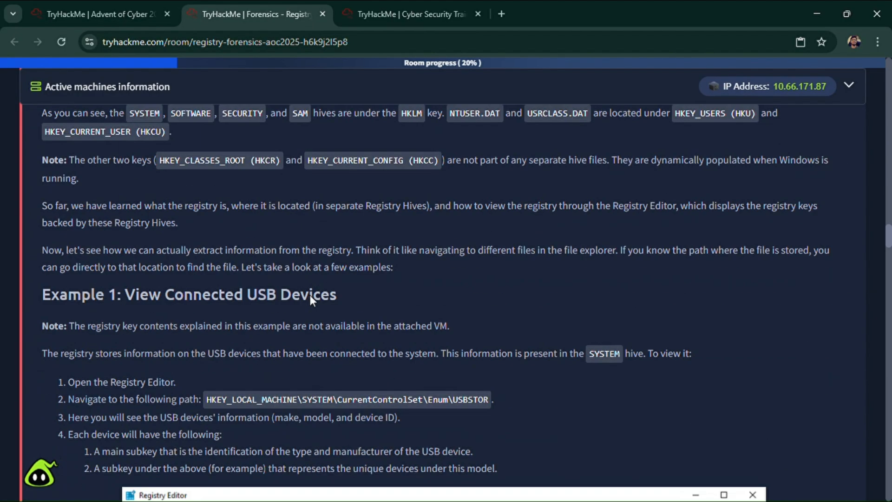
scroll(307, 296, "down", 15)
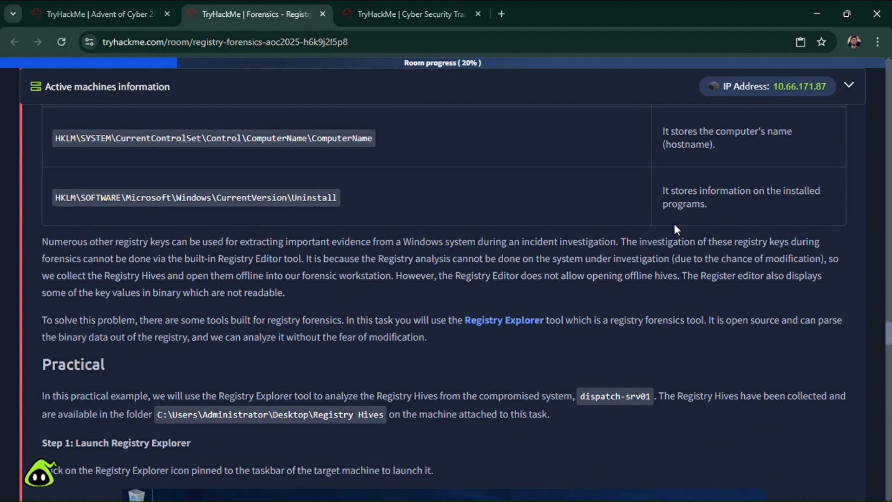
scroll(160, 354, "up", 3)
left_click_drag(127, 327, 333, 327)
left_click(182, 328)
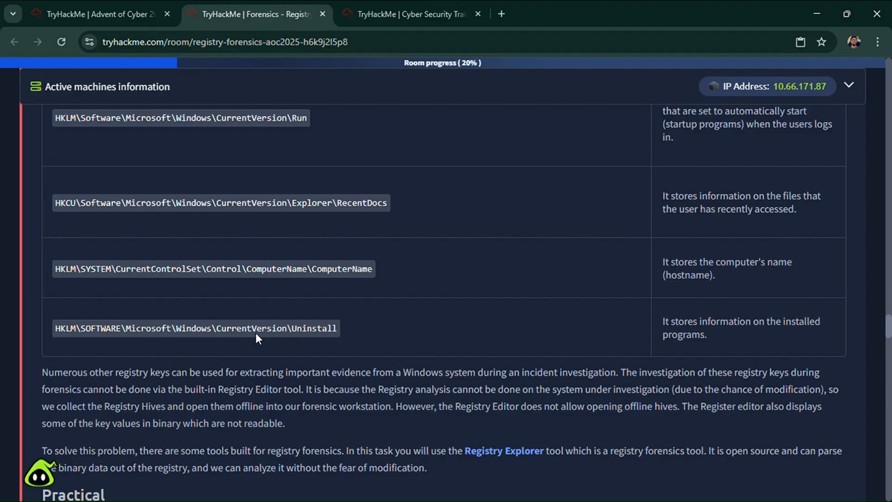
- Collapse the SYSTEM, SECURITY and SOFTWARE hives in Registry Explorer and search the loaded hives for "uninstall"
left_click(391, 9)
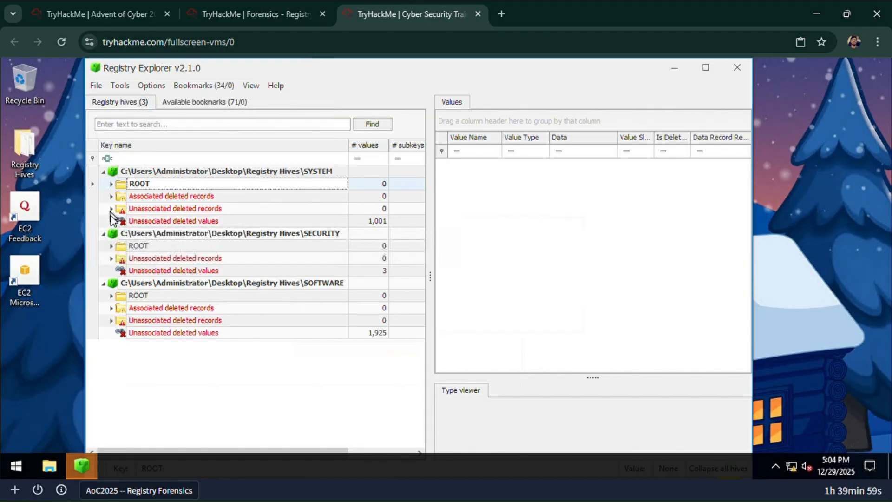
left_click(103, 171)
left_click(104, 184)
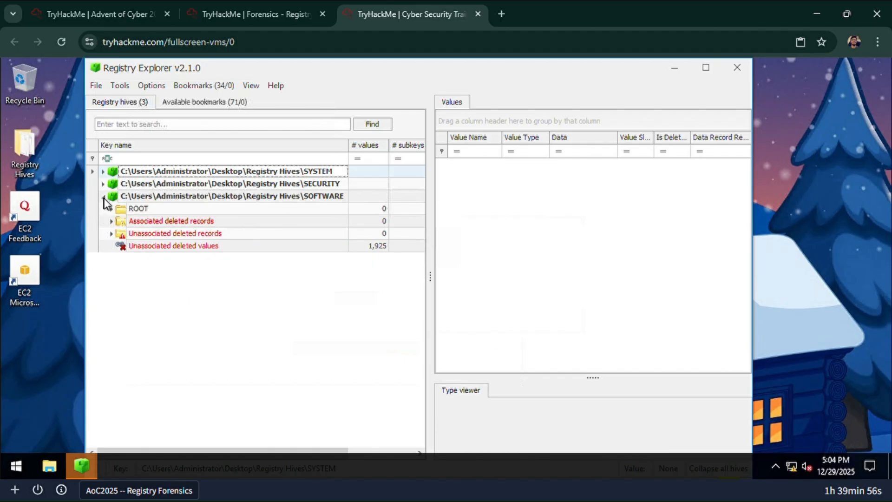
left_click(104, 196)
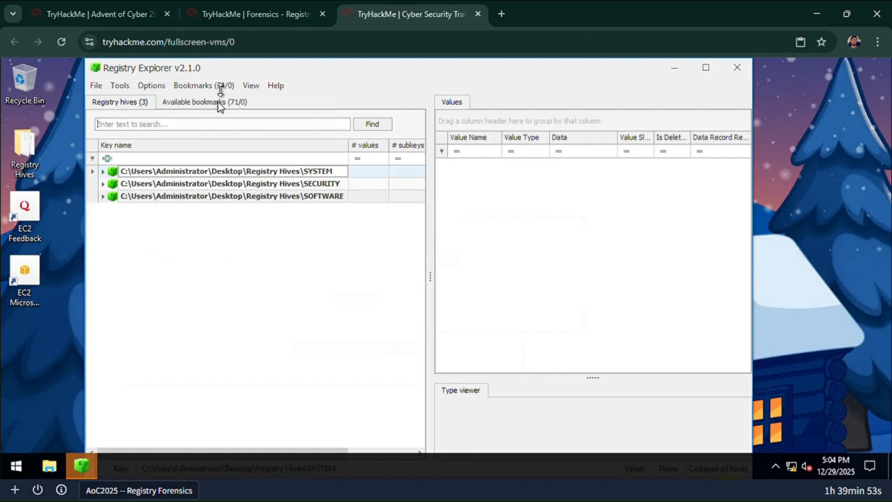
type("uni")
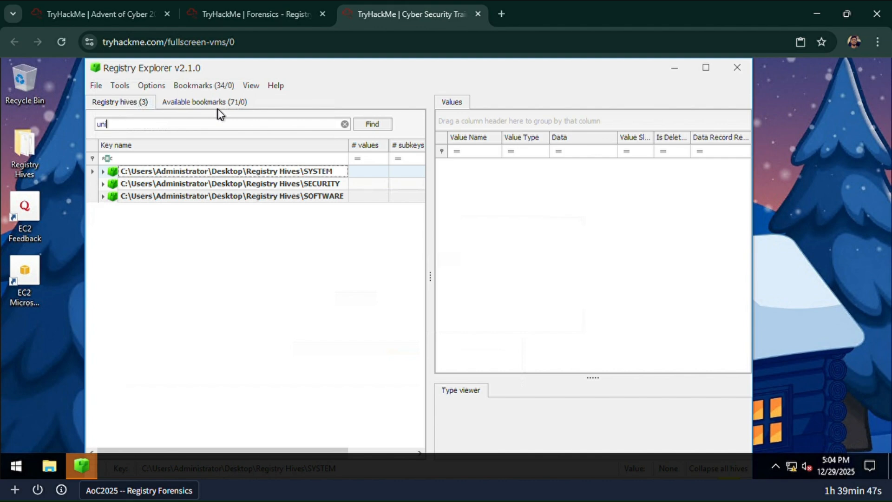
type("nstall")
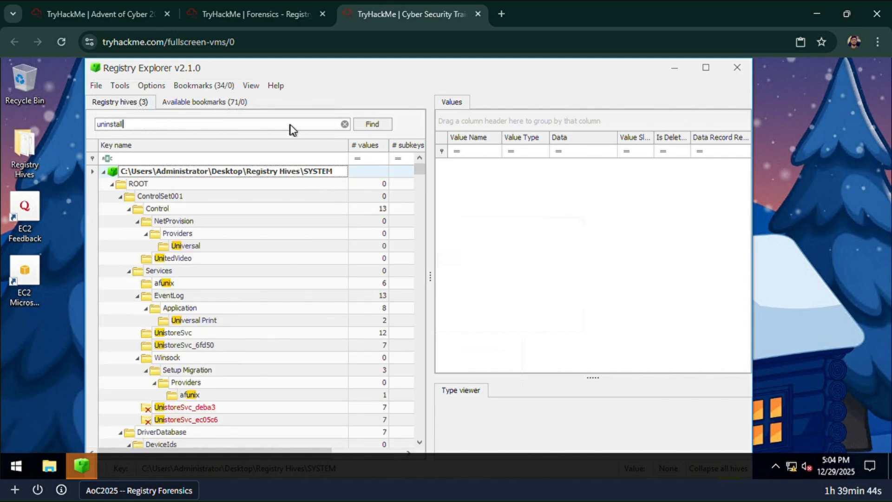
left_click(372, 124)
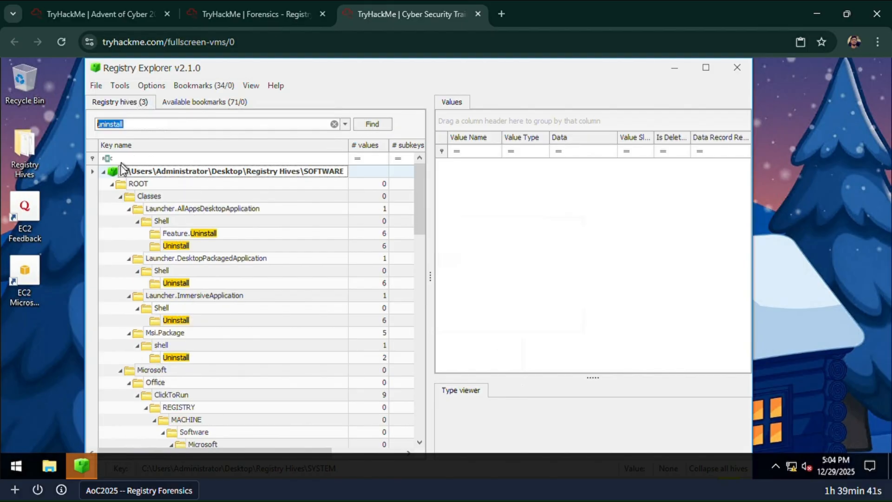
- Recheck the full Uninstall key path in the room's table against the search matches in Registry Explorer
left_click(251, 16)
scroll(99, 204, "down", 1)
left_click(409, 14)
left_click(288, 5)
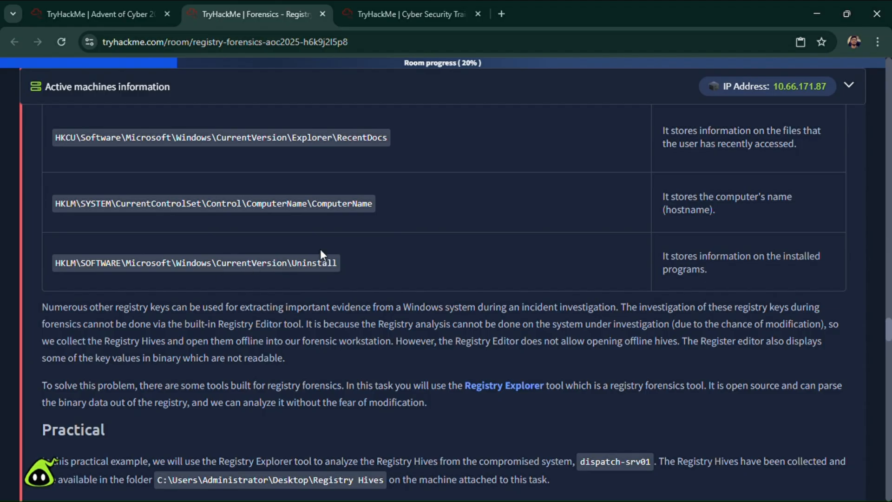
left_click(365, 5)
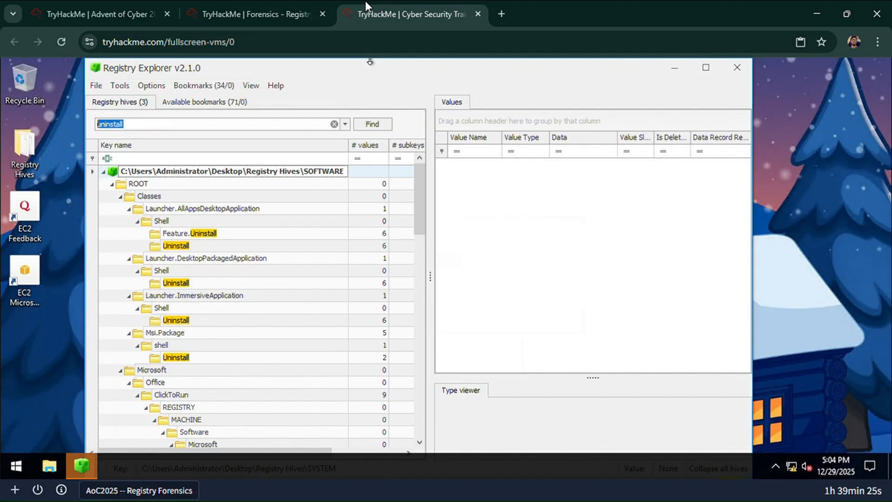
- Search Registry Explorer's available bookmarks for "uninstall"
left_click(190, 104)
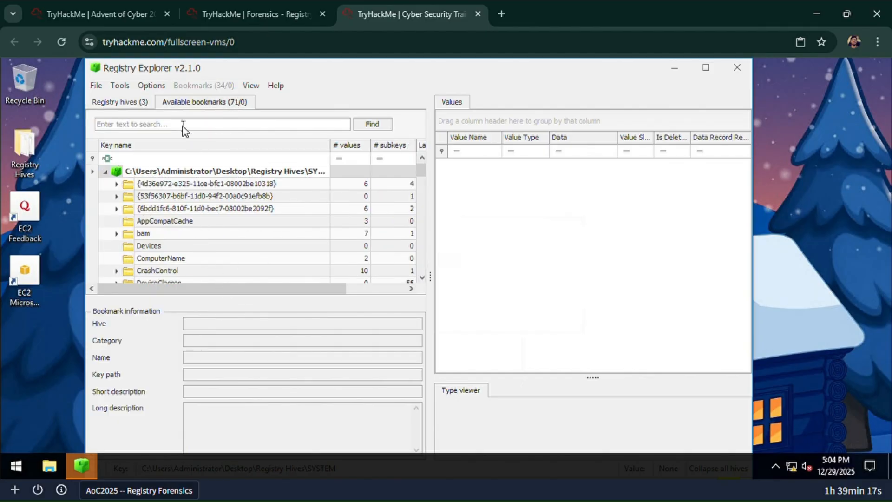
left_click(183, 125)
type("uninstall")
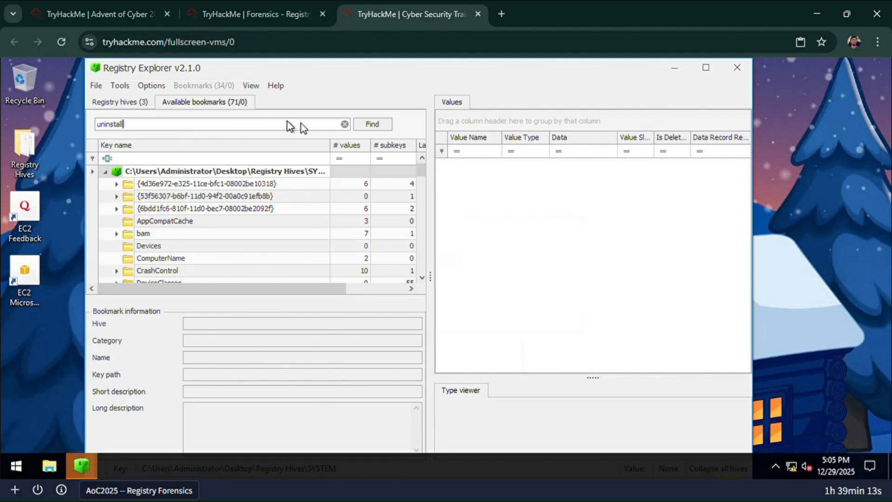
left_click(372, 124)
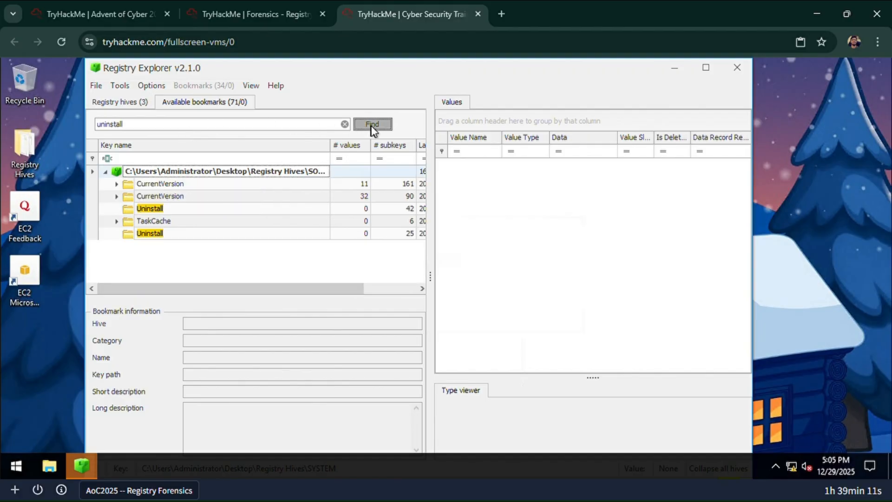
left_click(372, 124)
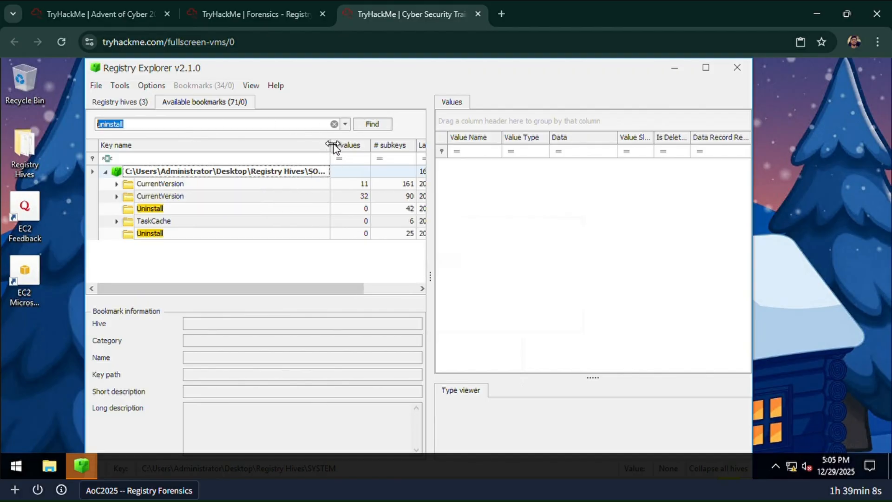
- Open the SOFTWARE hive's Microsoft\Windows\CurrentVersion\Uninstall bookmark and widen the Key name and Timestamp columns
left_click_drag(330, 145, 360, 145)
left_click(361, 146)
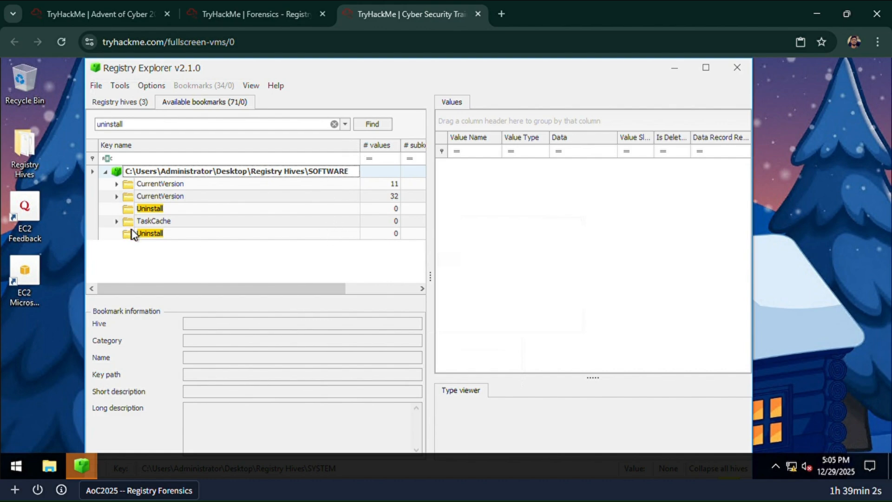
left_click(131, 212)
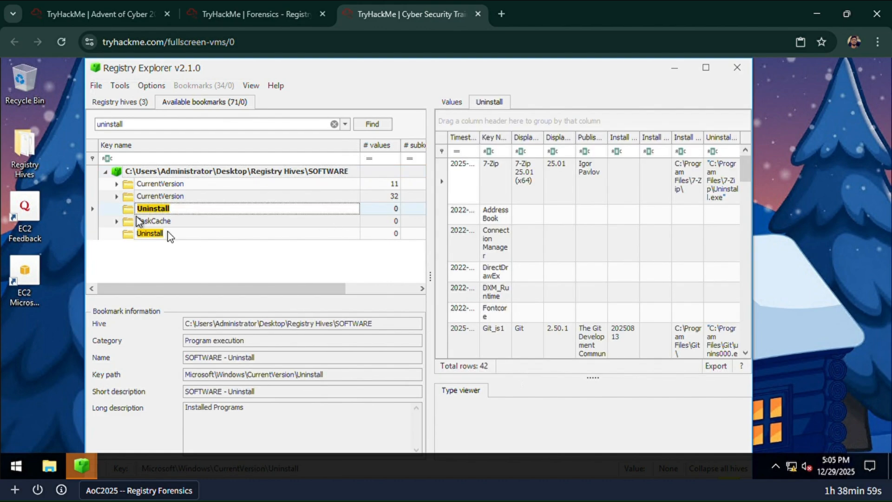
left_click_drag(479, 140, 518, 139)
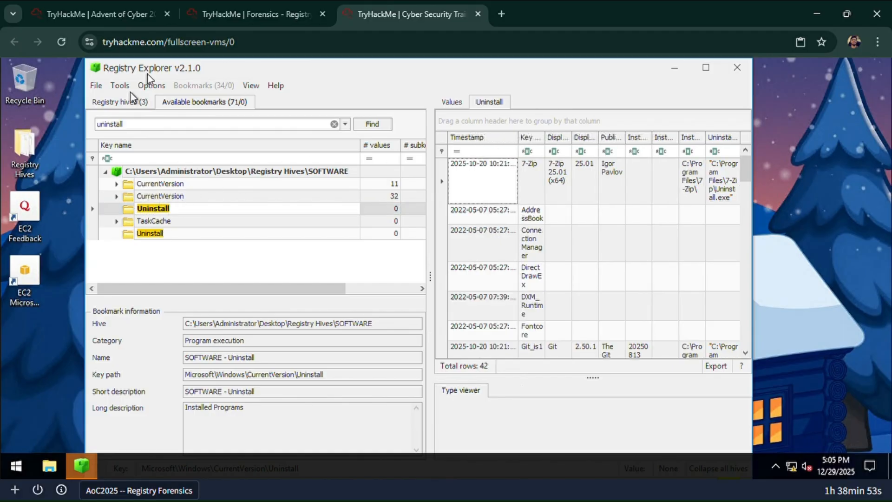
- Widen the Timestamp column to show full dates and times, and sort the installed programs by timestamp in ascending order
left_click(246, 14)
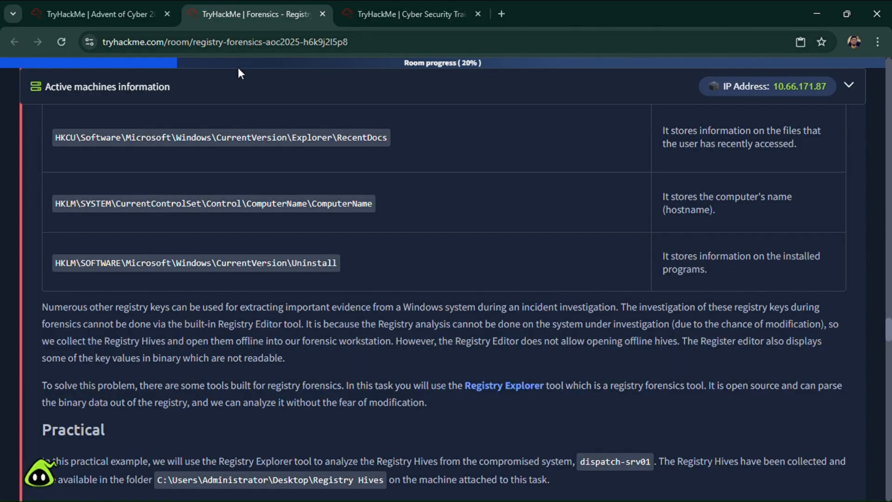
left_click(378, 2)
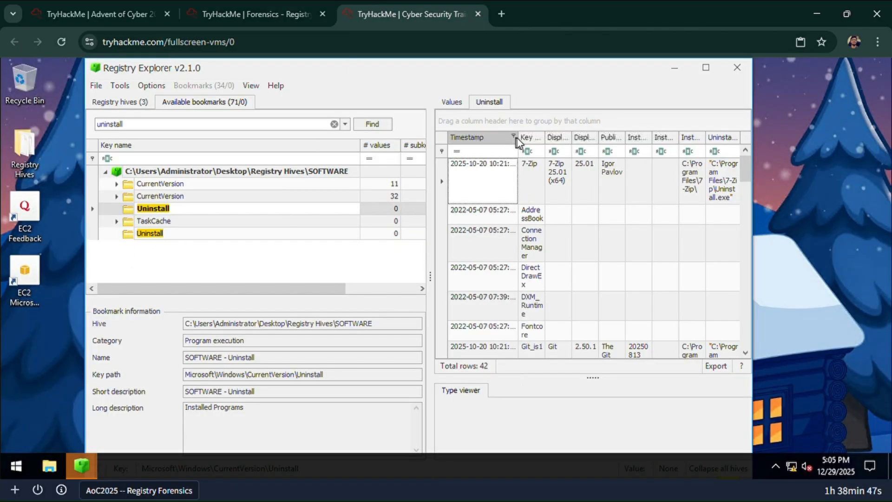
left_click_drag(517, 140, 543, 139)
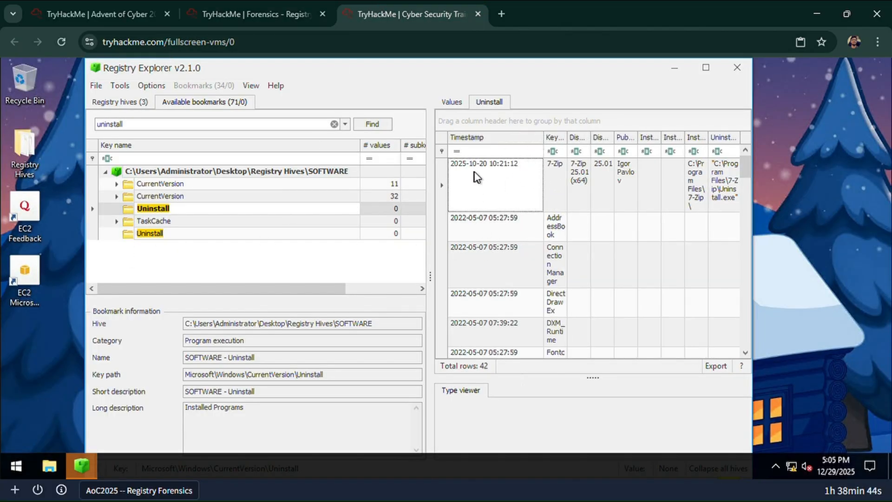
left_click(487, 138)
left_click(486, 139)
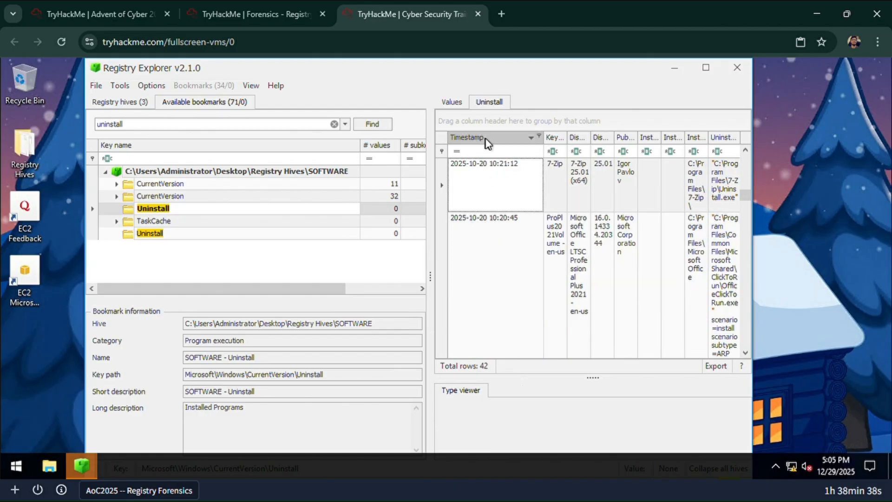
left_click(485, 138)
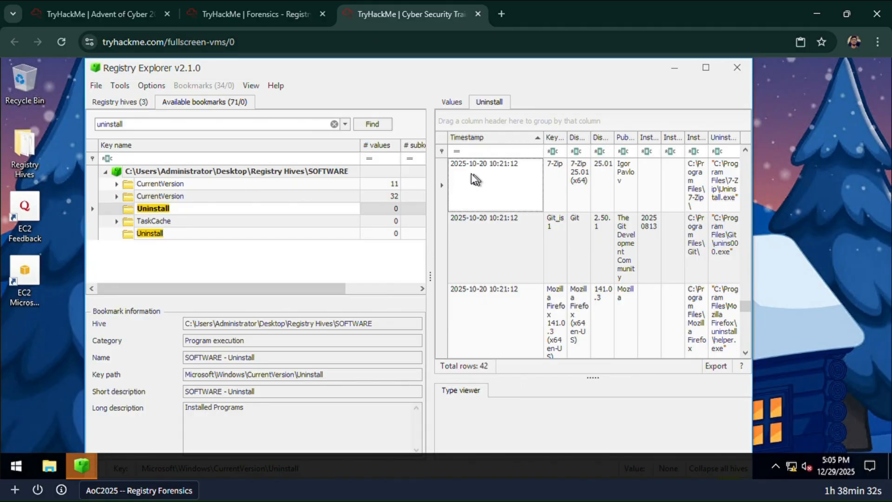
- Review the room's note on when the abnormal activity started and the question about the installed application
left_click(256, 14)
scroll(362, 263, "down", 20)
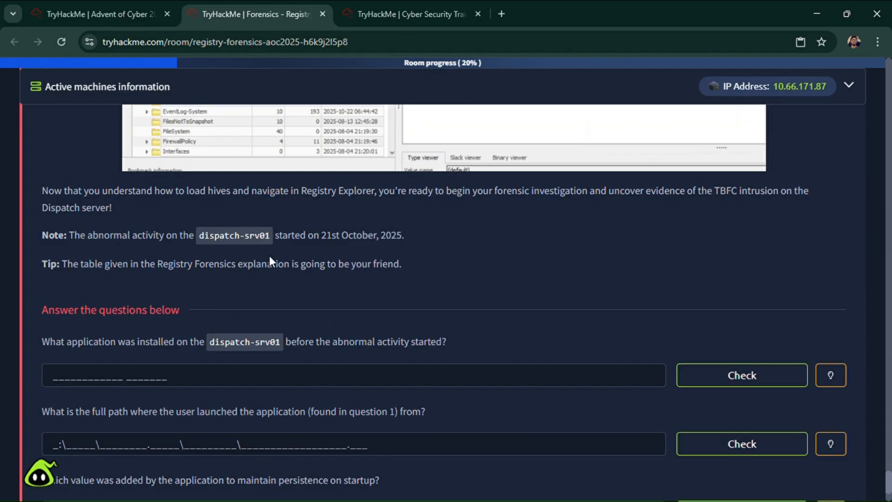
left_click(406, 6)
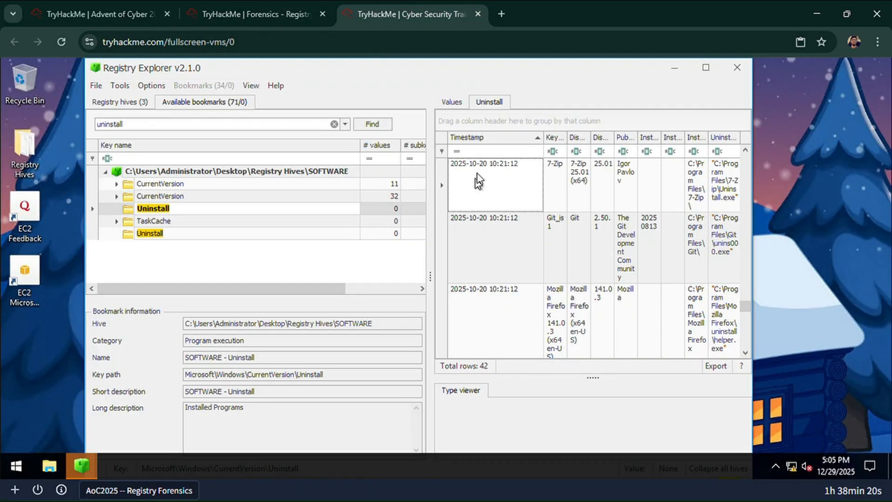
left_click(538, 139)
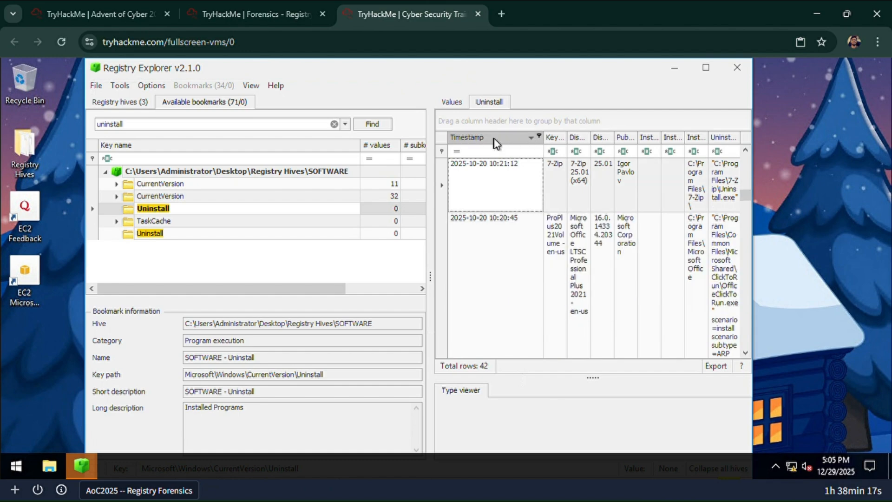
left_click(539, 135)
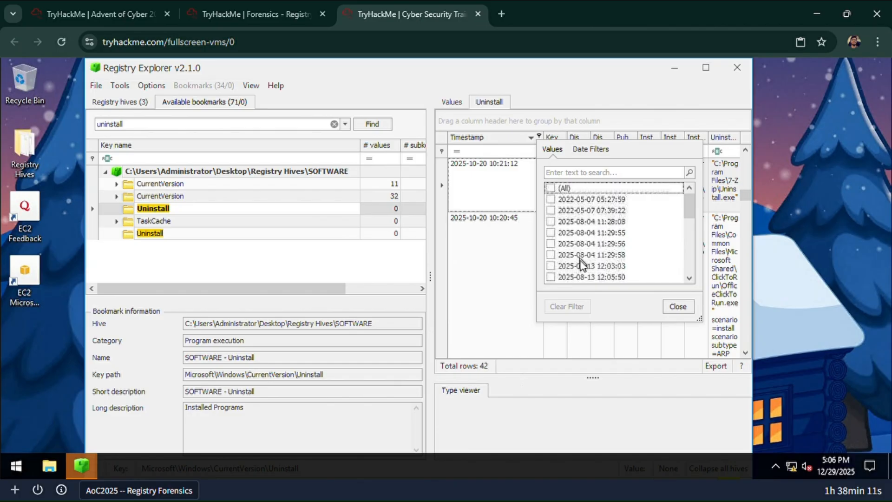
scroll(597, 243, "down", 5)
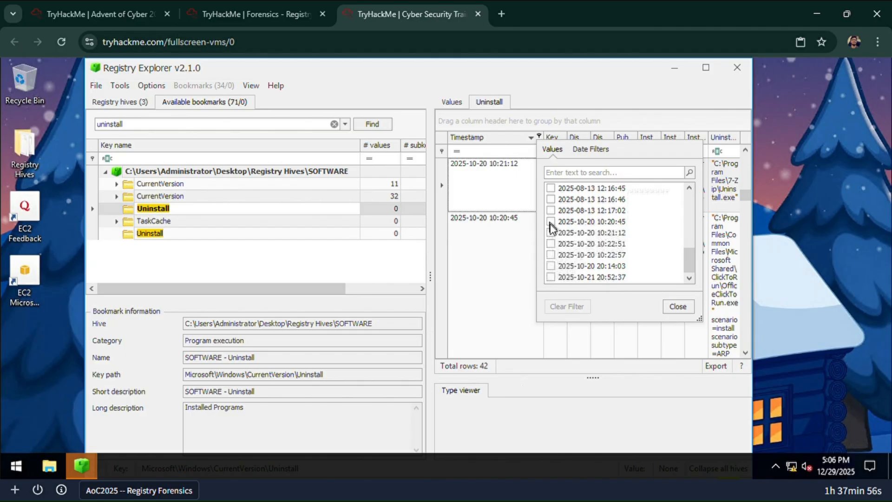
left_click(553, 276)
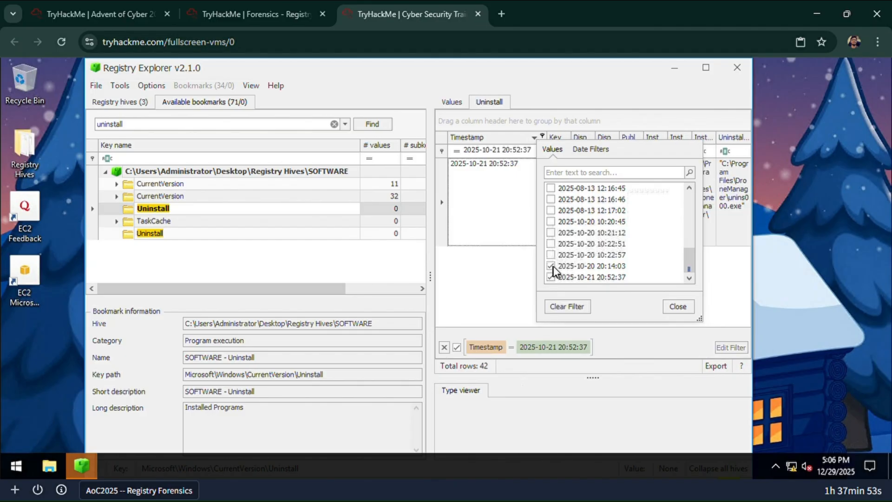
left_click(551, 254)
left_click(550, 244)
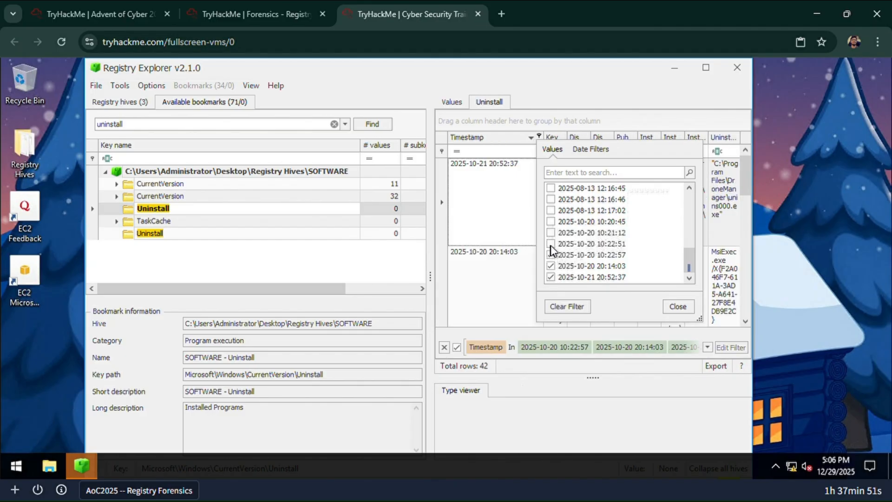
left_click(676, 307)
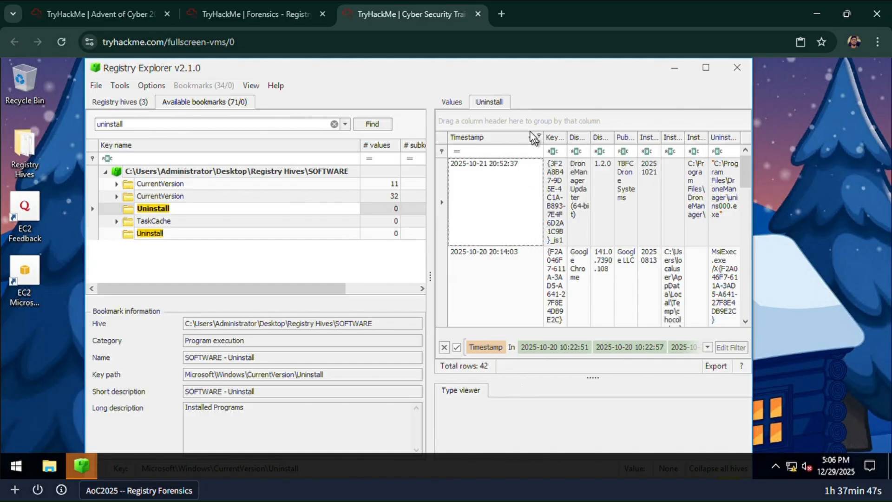
- Narrow the Timestamp column and widen the Display Name column so the filtered programs' names are readable
left_click_drag(542, 140, 514, 140)
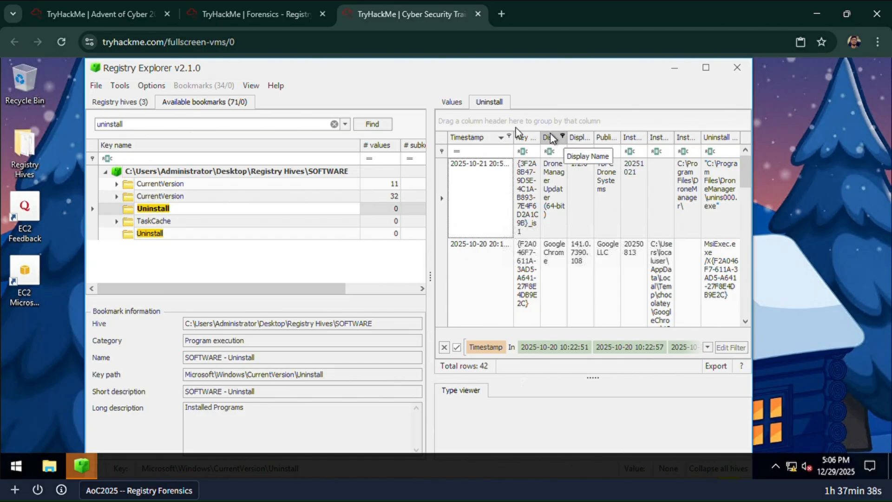
left_click(277, 13)
left_click(367, 14)
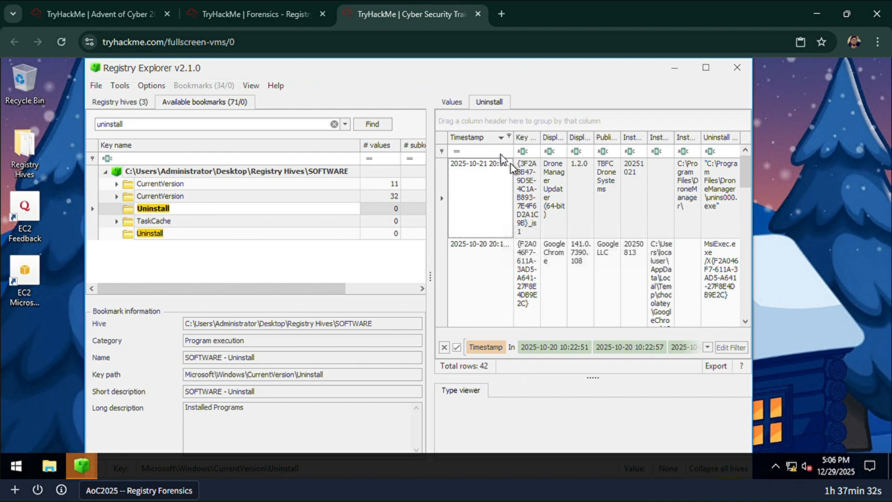
left_click(534, 161)
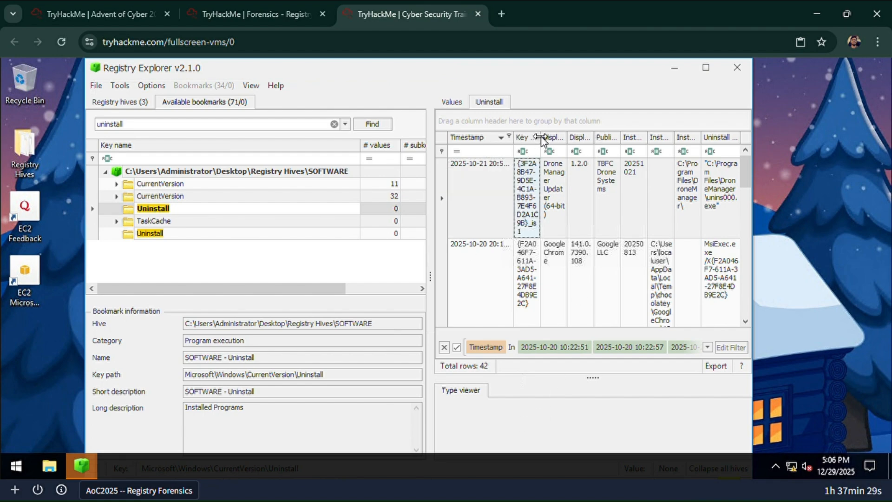
left_click_drag(542, 139, 600, 139)
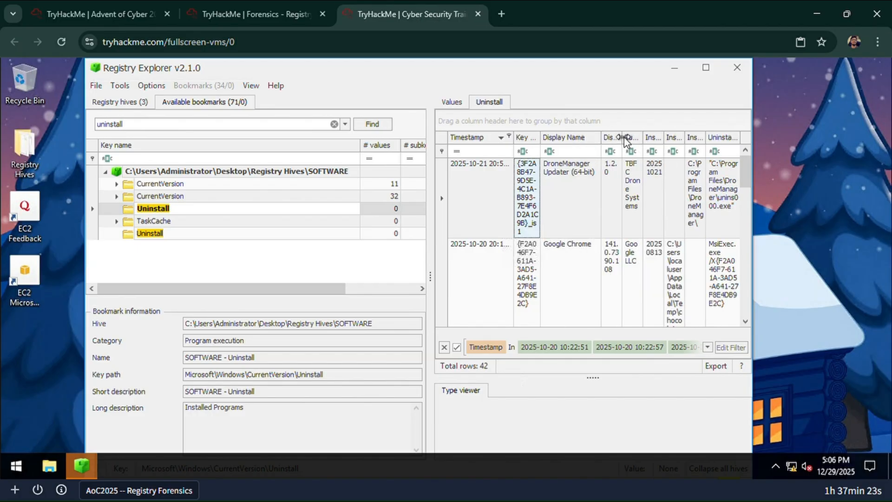
- Compare the room's installed-application question with the filtered programs and select the display name of the entry dated 2025-10-21
left_click(255, 14)
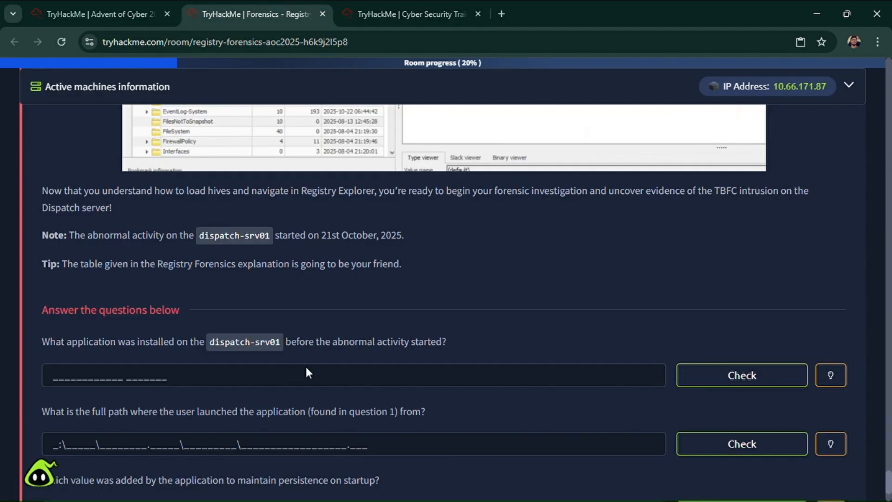
left_click(377, 15)
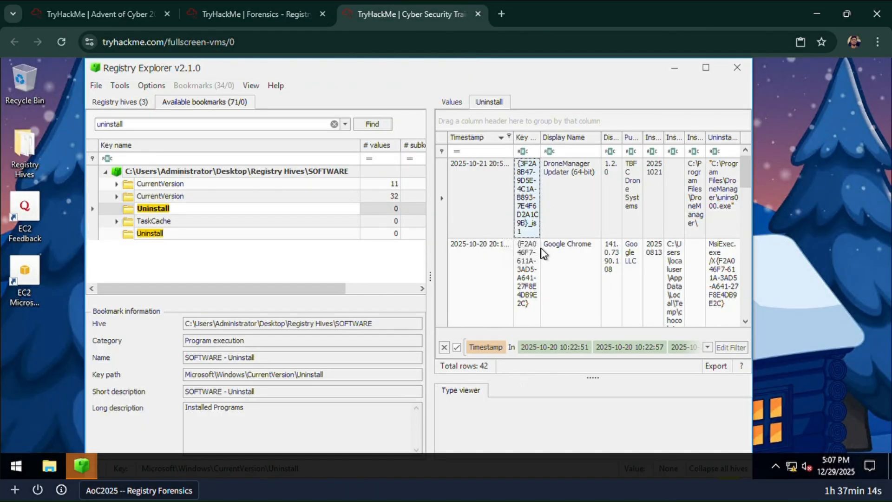
scroll(553, 265, "down", 5)
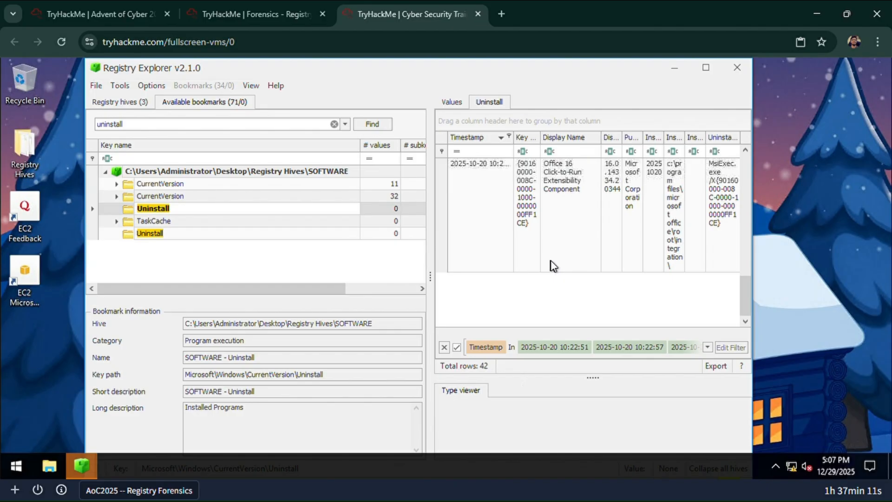
scroll(554, 261, "up", 3)
left_click(576, 178)
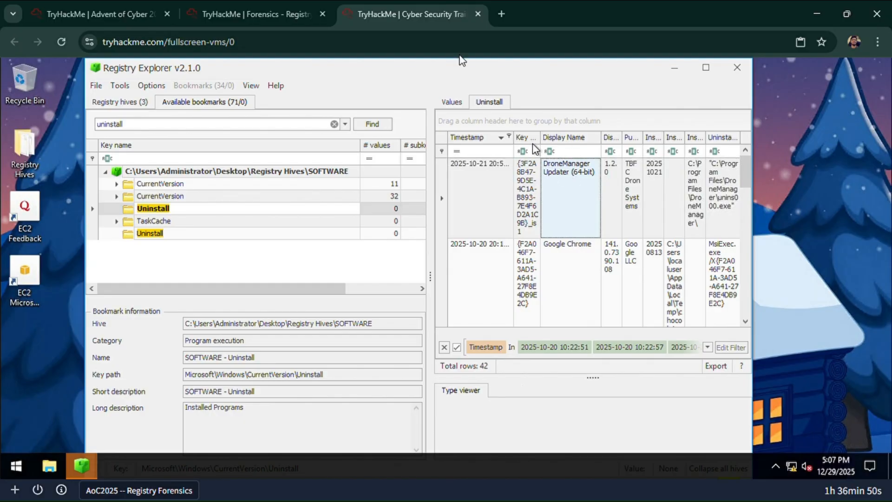
- Submit "dronemanager updater" as the room's answer for the application installed before the abnormal activity
left_click(212, 10)
left_click(248, 382)
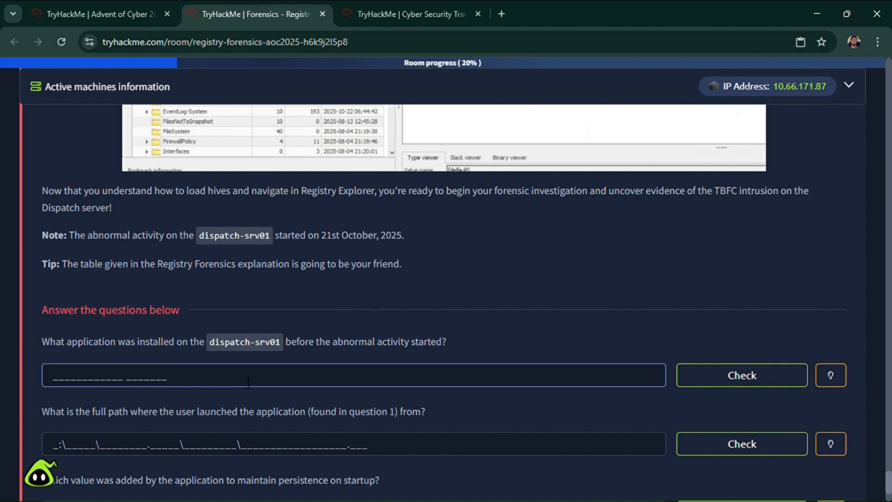
type("dronemanager")
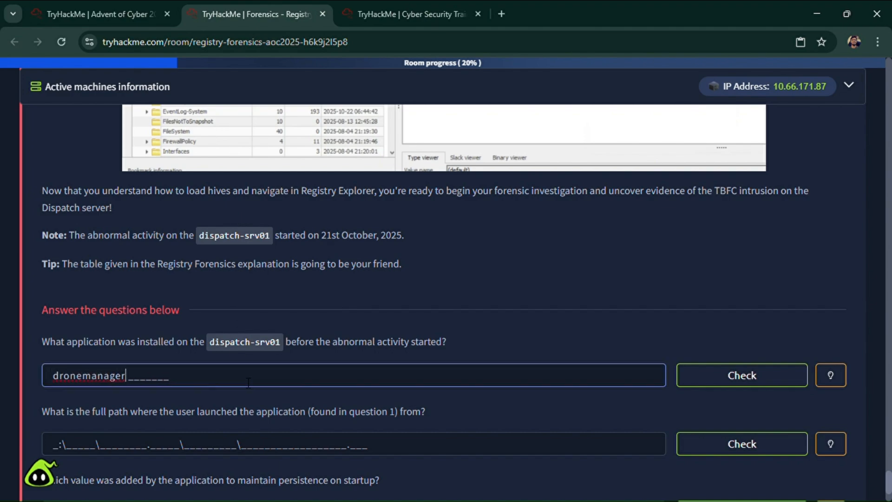
type(" updater")
key("Return")
- Read the launch-path question and go back through the room's text to find the Registry Forensics key table
scroll(447, 394, "down", 3)
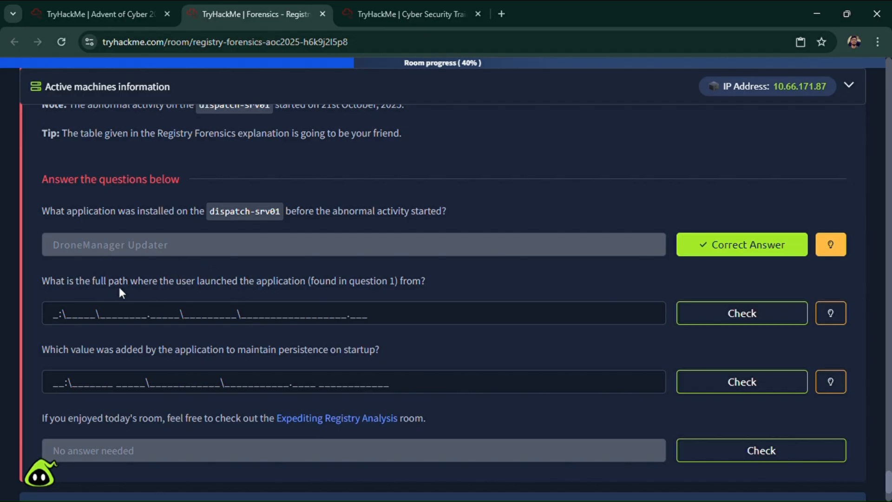
scroll(307, 289, "up", 15)
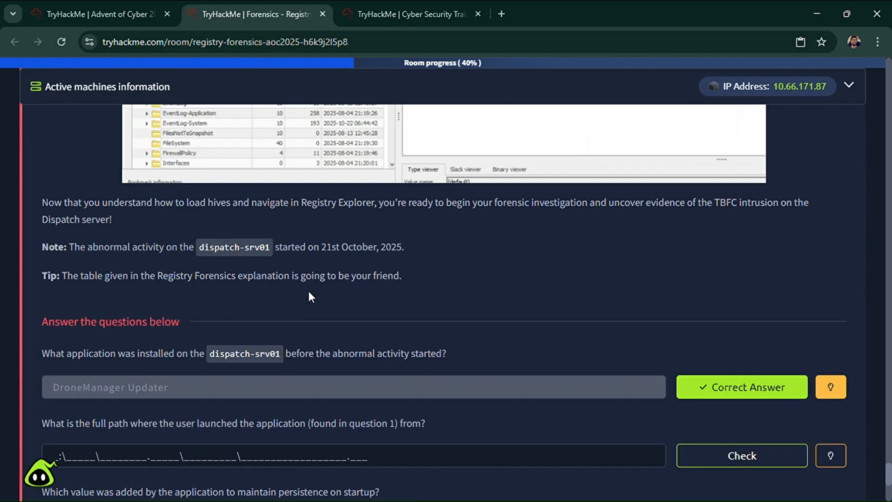
scroll(728, 254, "up", 20)
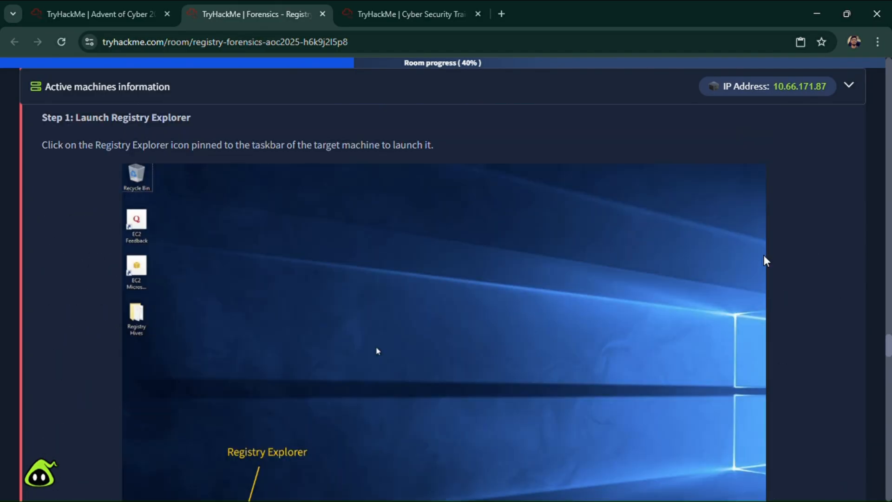
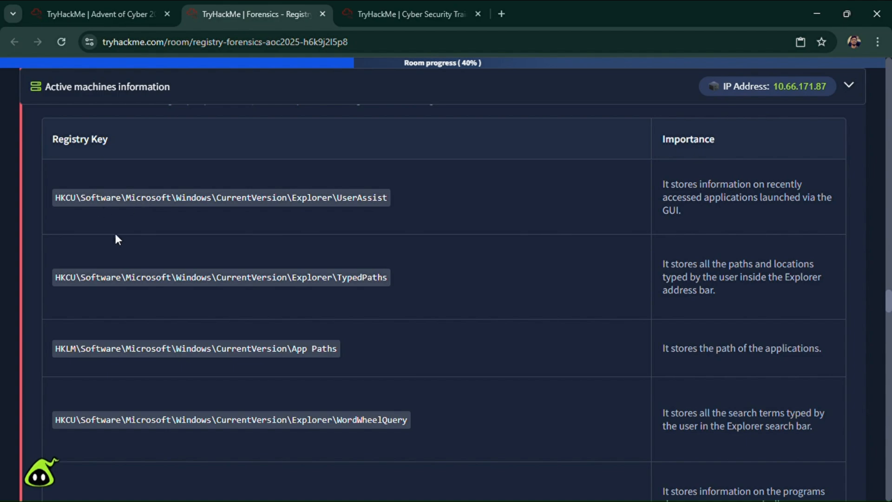
- Check the UserAssist key path in the room's table and search Registry Explorer's available bookmarks for "userassist"
left_click(376, 14)
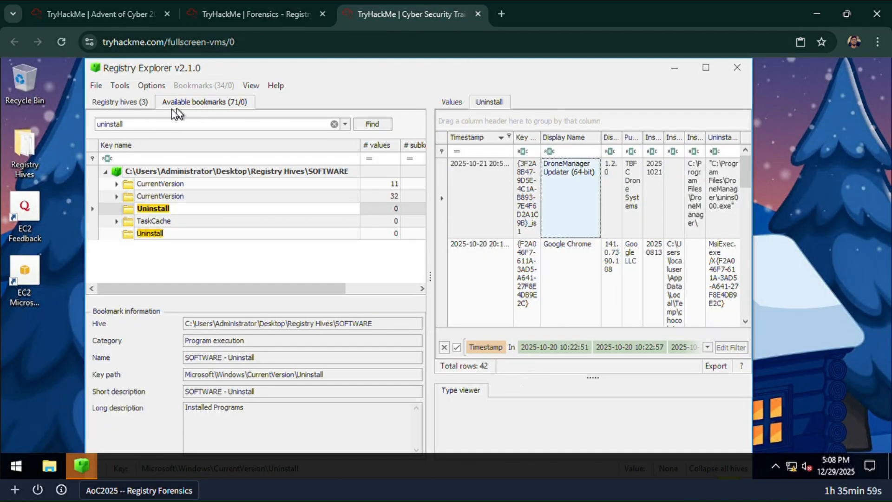
left_click(223, 14)
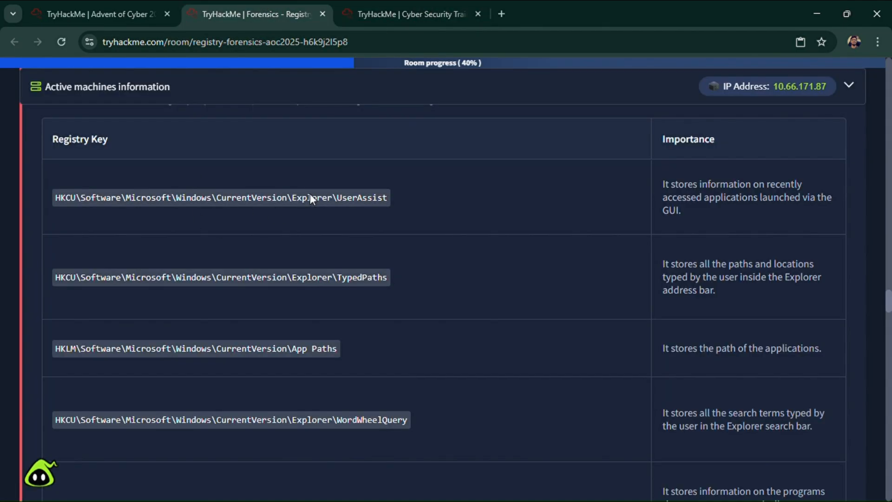
left_click(395, 13)
left_click(334, 124)
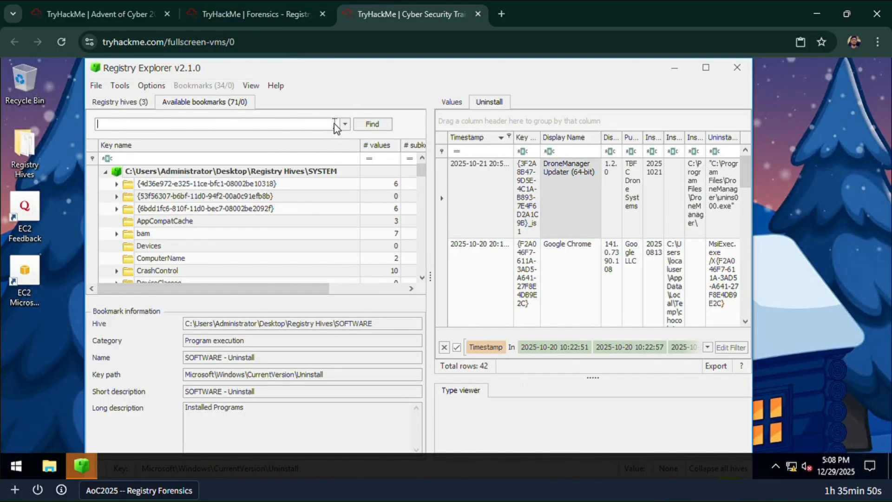
type("userassist")
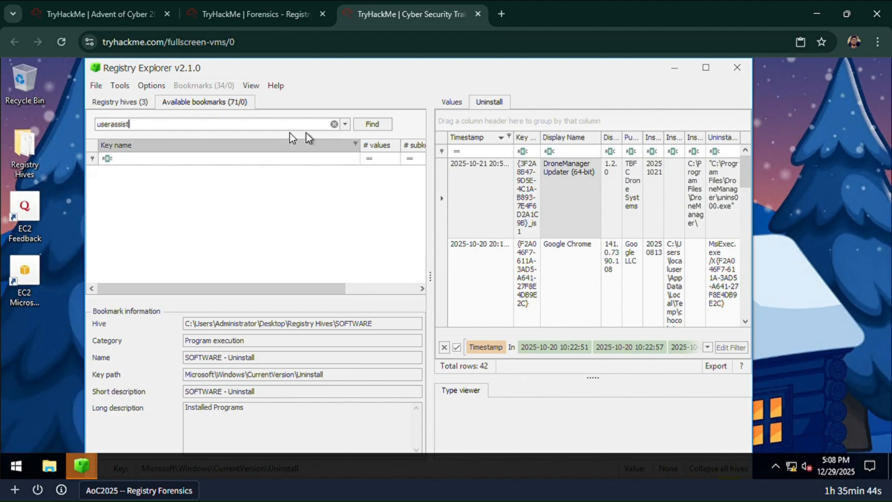
left_click(268, 10)
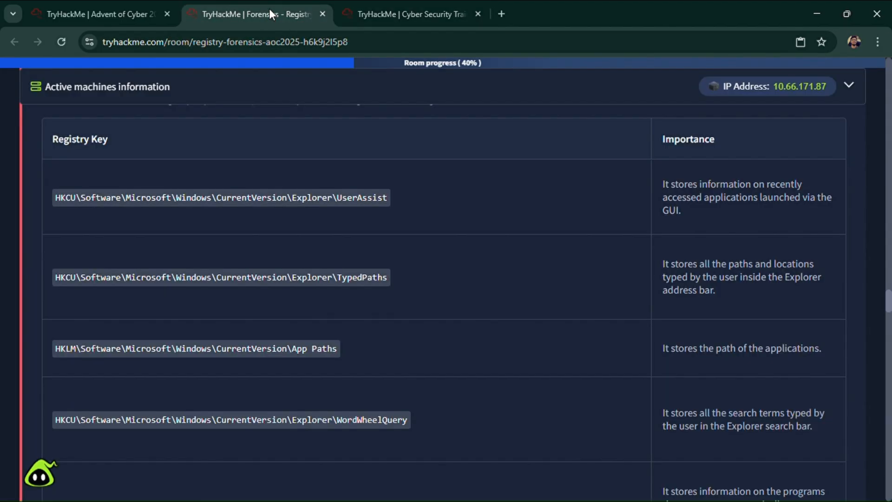
left_click(404, 13)
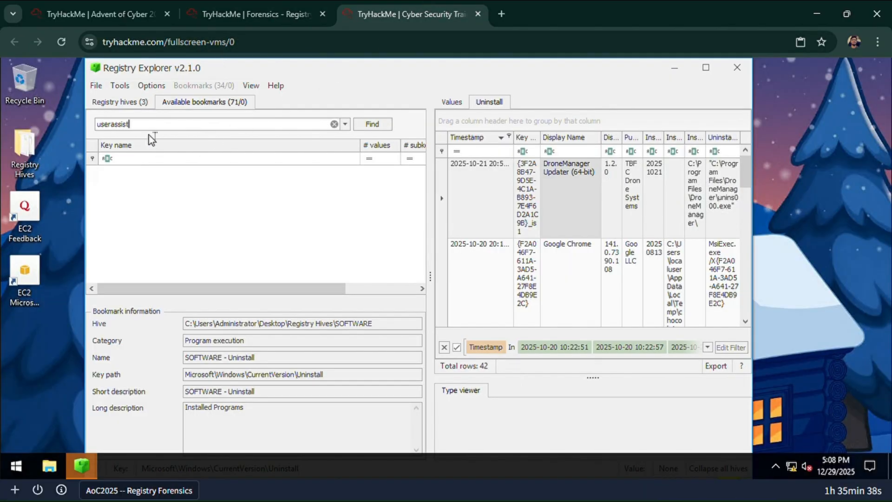
- Replace the search text for the loaded registry hives with "userassist"
left_click(142, 102)
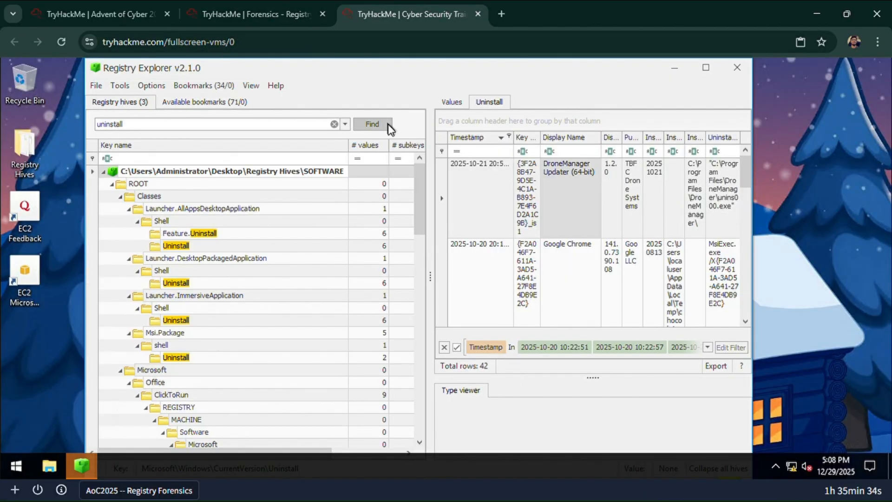
left_click(335, 123)
key("BackSpace")
type("userassi")
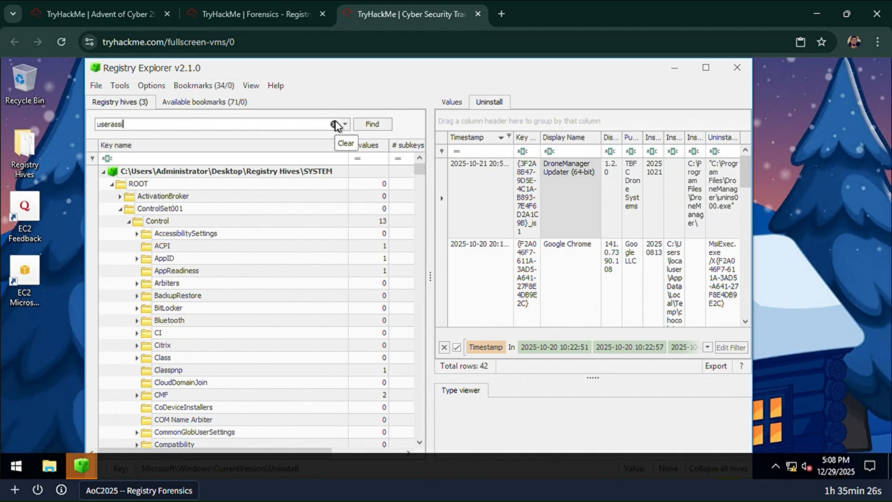
type("st")
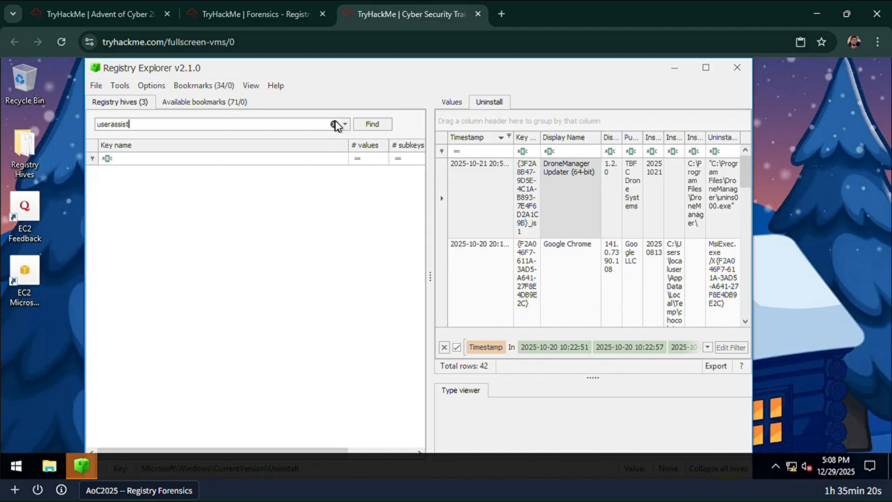
- Read the room's table mapping hive files to registry root keys to identify the hive behind HKEY_CURRENT_USER
left_click(254, 2)
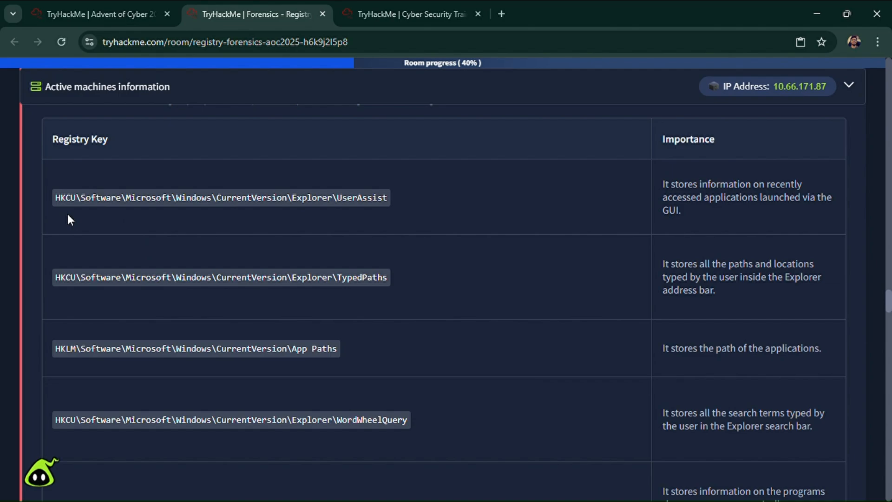
scroll(75, 241, "up", 3)
scroll(155, 261, "up", 15)
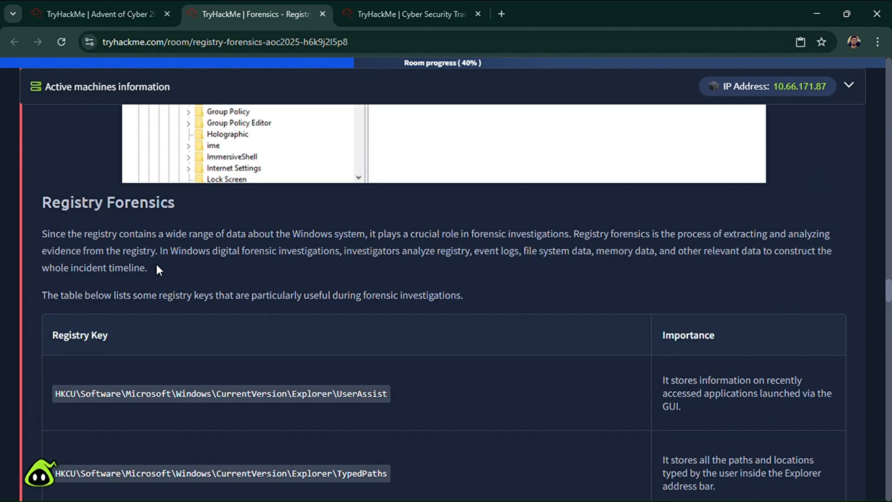
scroll(214, 305, "up", 15)
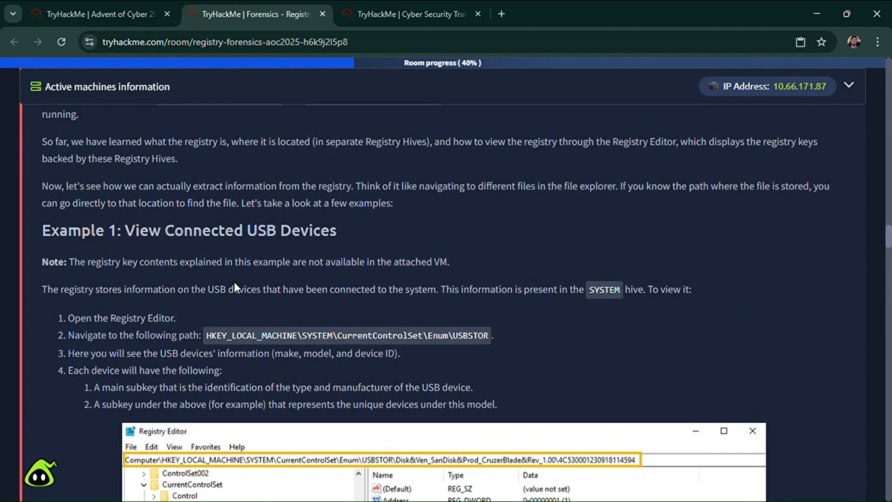
scroll(348, 274, "up", 4)
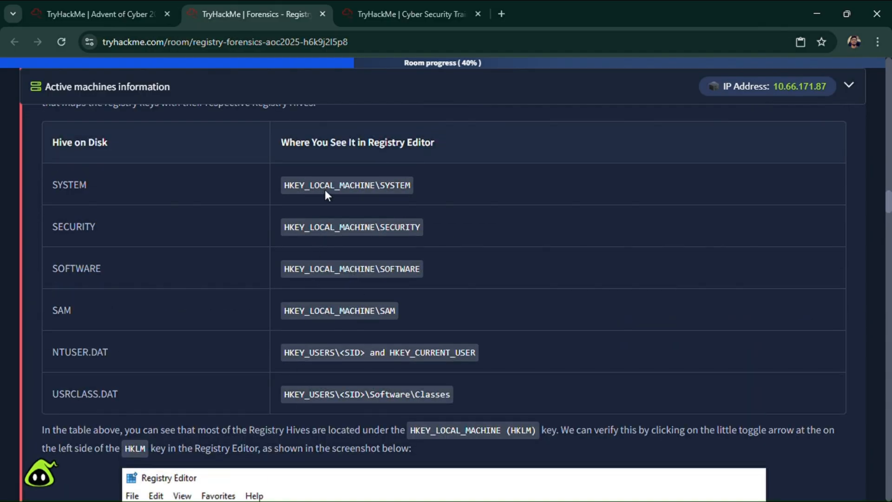
scroll(446, 264, "down", 9)
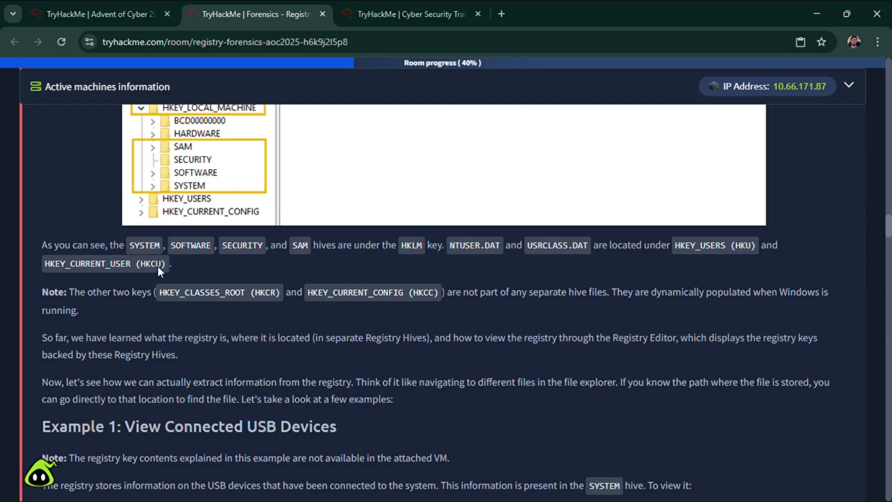
scroll(62, 275, "up", 10)
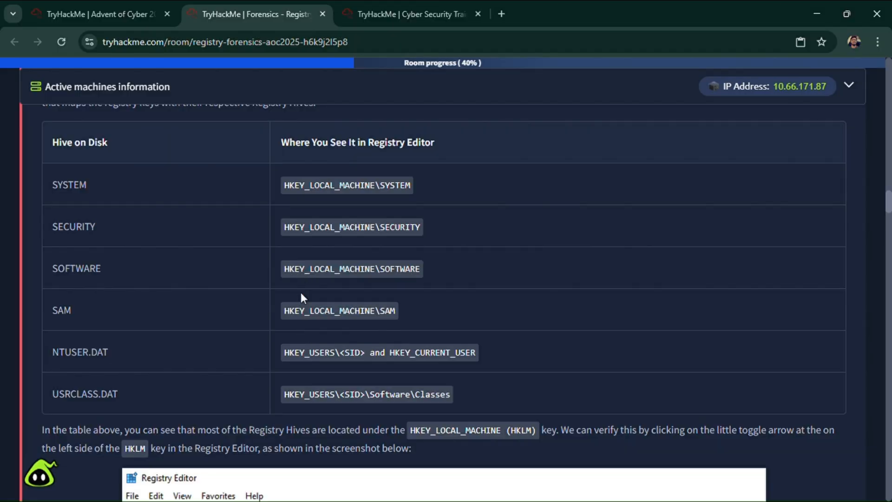
scroll(321, 371, "down", 3)
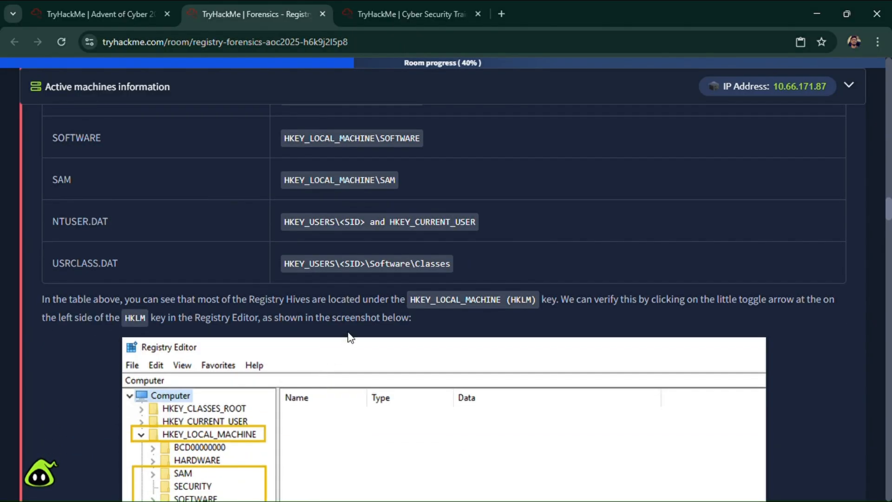
double_click(96, 221)
scroll(99, 221, "up", 2)
scroll(71, 289, "up", 3)
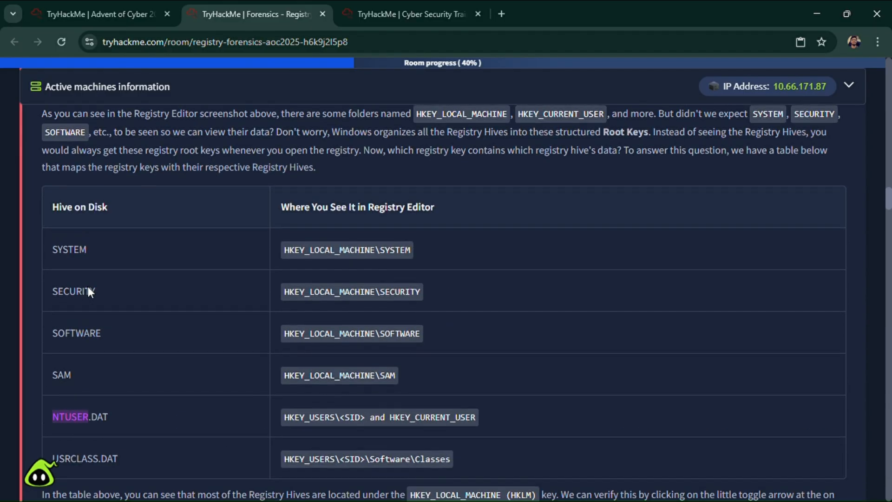
scroll(87, 286, "down", 20)
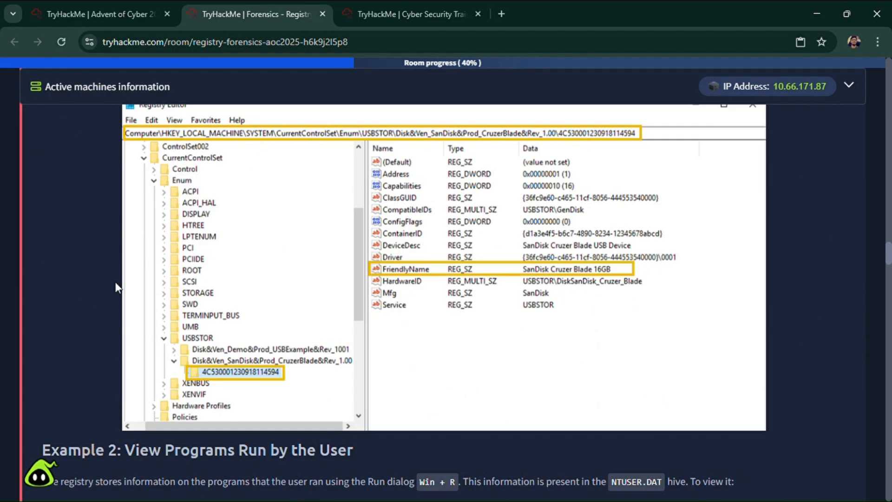
- Load the NTUSER.DAT hive from the Registry Hives folder into Registry Explorer and accept its replayed transaction logs
left_click(366, 14)
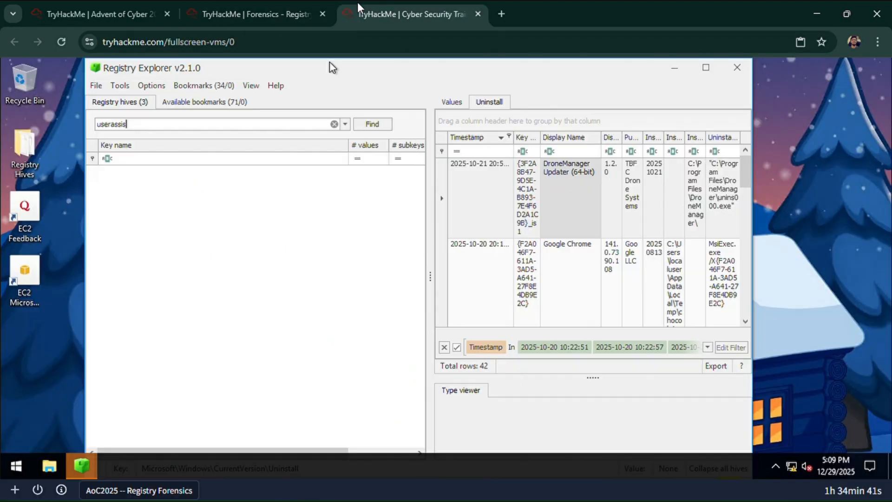
left_click(95, 85)
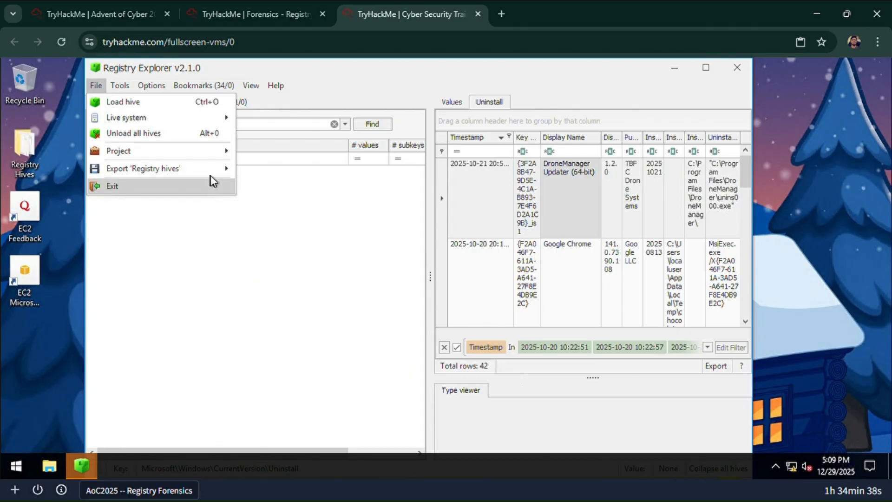
left_click(164, 102)
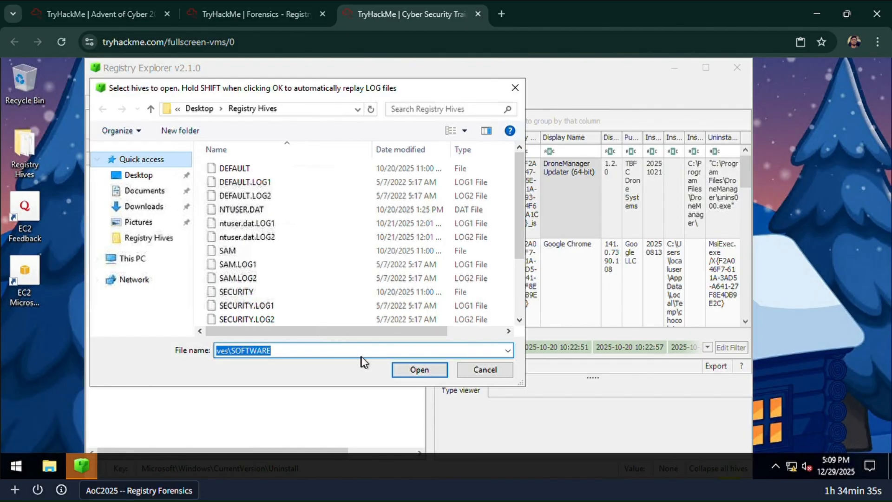
left_click(297, 1)
scroll(230, 175, "up", 15)
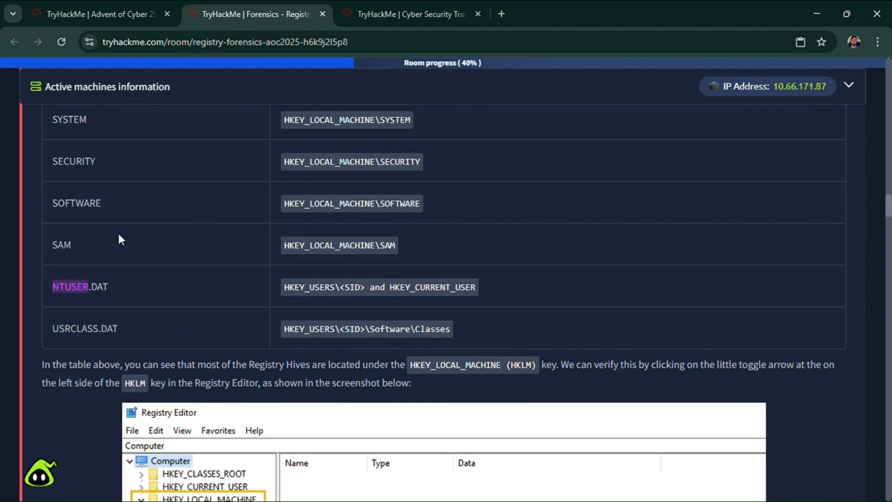
left_click(350, 1)
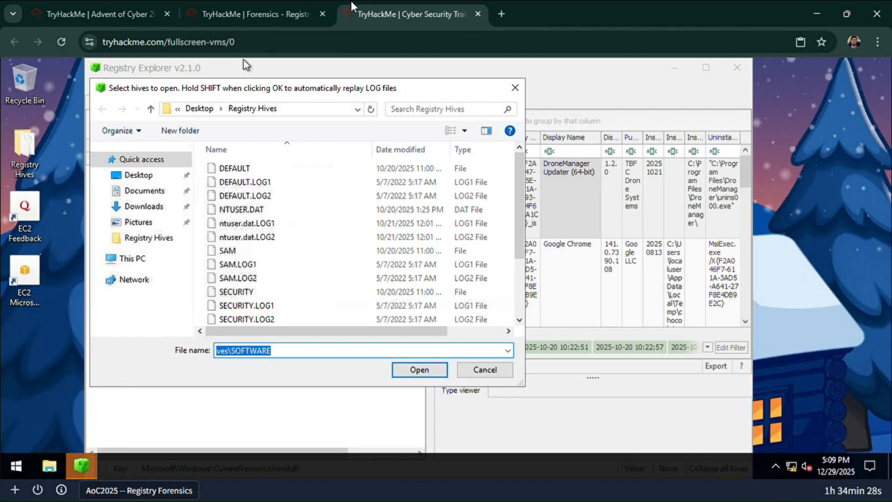
left_click(266, 214)
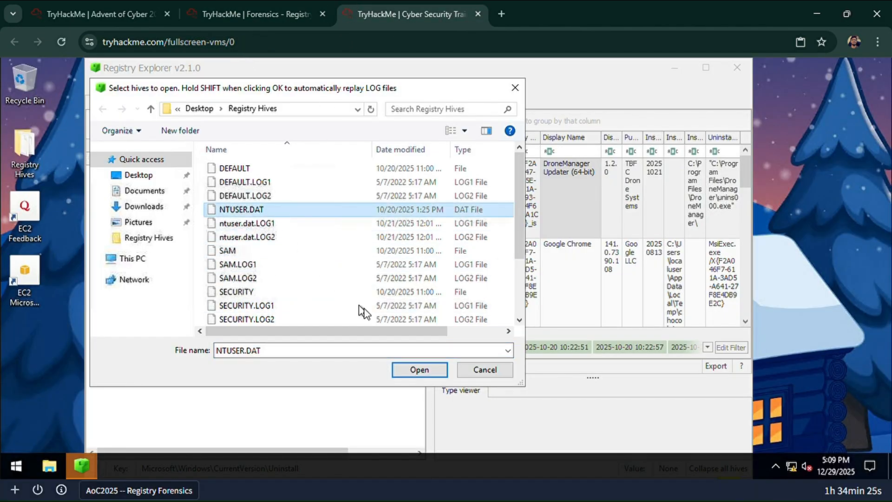
left_click(403, 371, "shift")
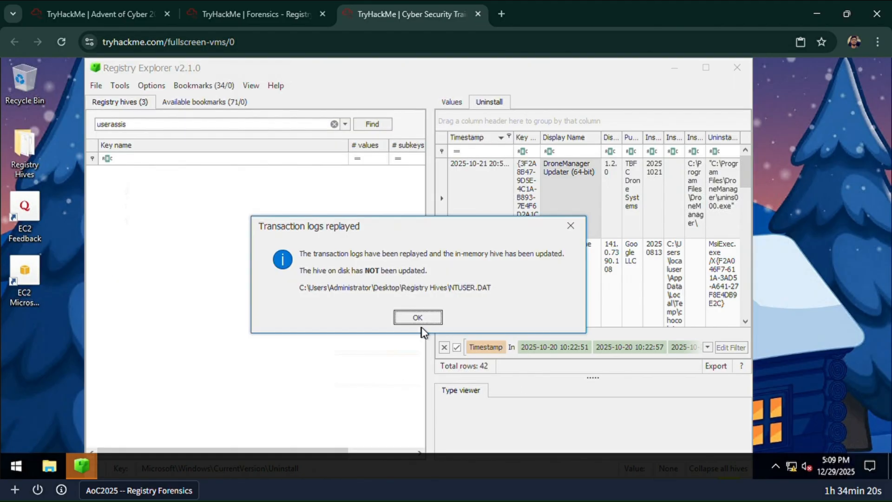
left_click(420, 319)
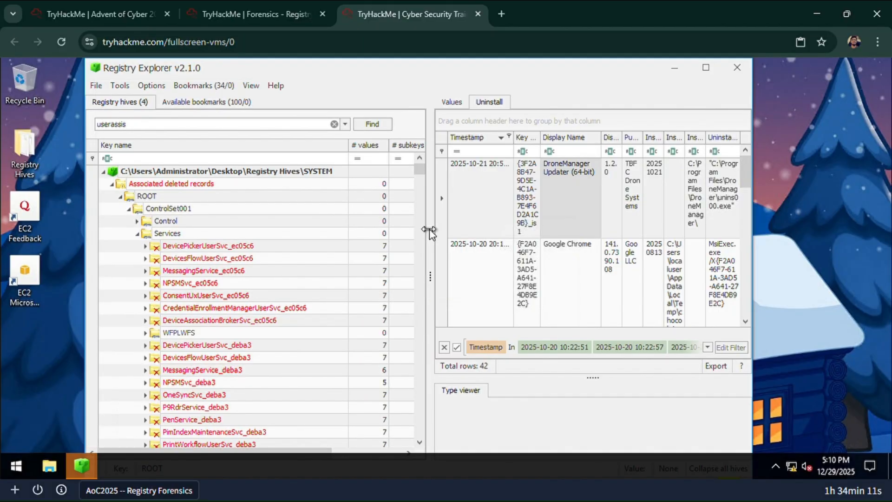
- Collapse the SYSTEM, SECURITY and SOFTWARE hives, open NTUSER.DAT's UserAssist key and widen the pane showing its entries
left_click(103, 172)
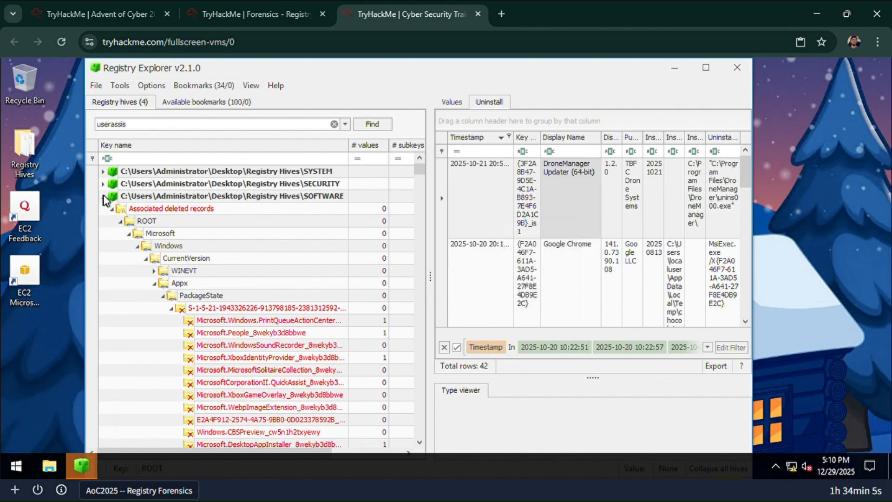
left_click(103, 196)
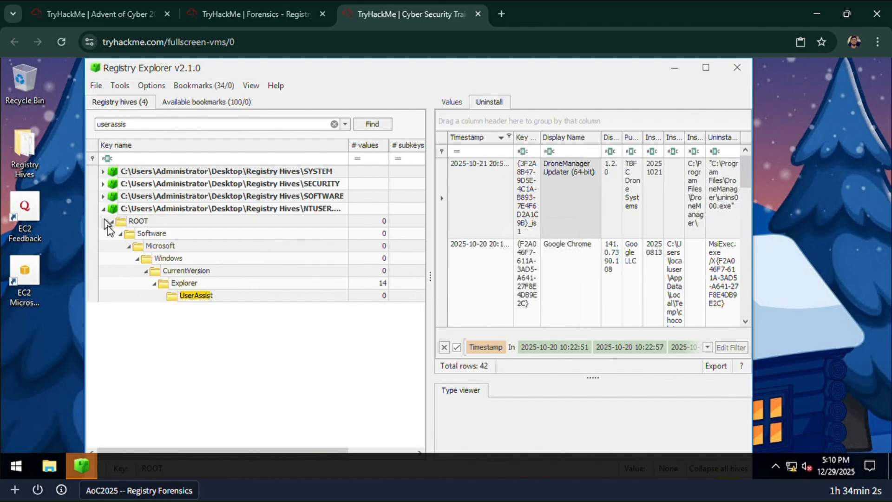
left_click(177, 298)
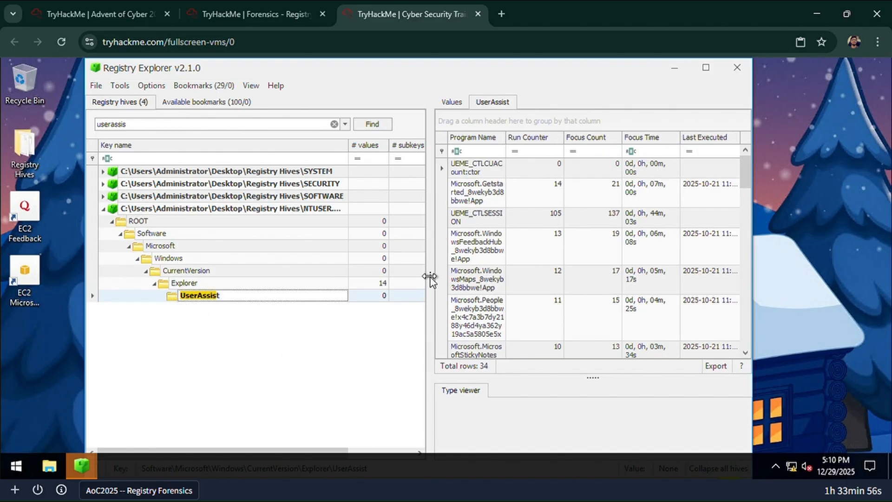
left_click_drag(403, 282, 379, 283)
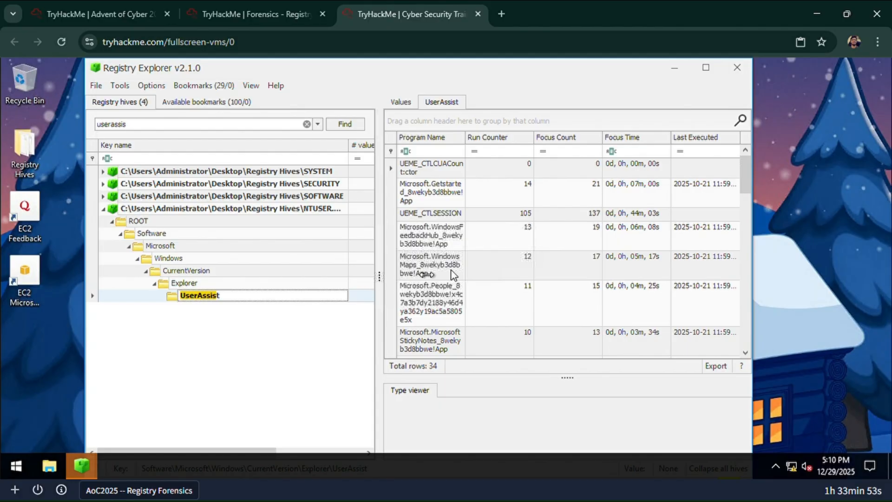
- Filter the UserAssist entries by "drone" and widen the Program Name column to read the launch path
scroll(472, 244, "down", 1)
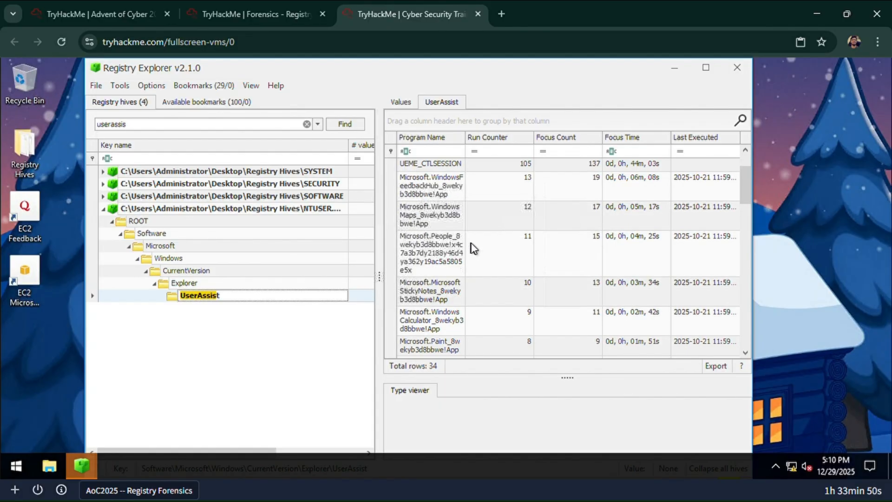
scroll(472, 247, "down", 5)
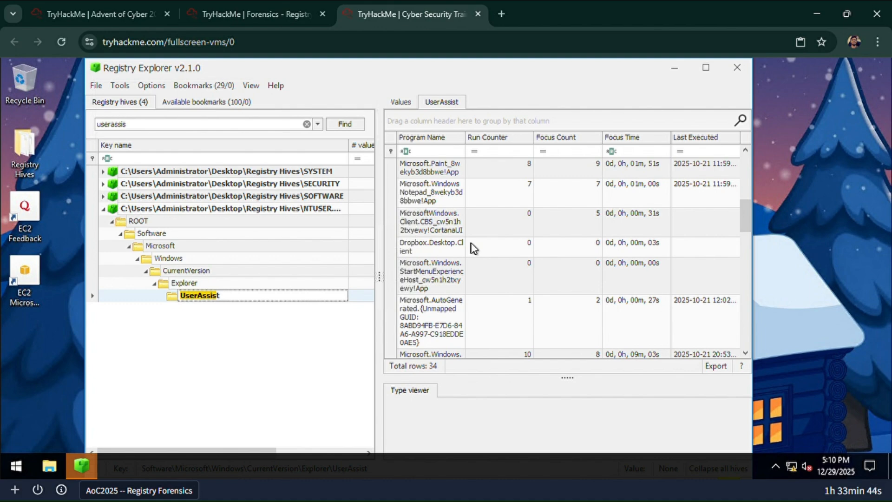
left_click(517, 124)
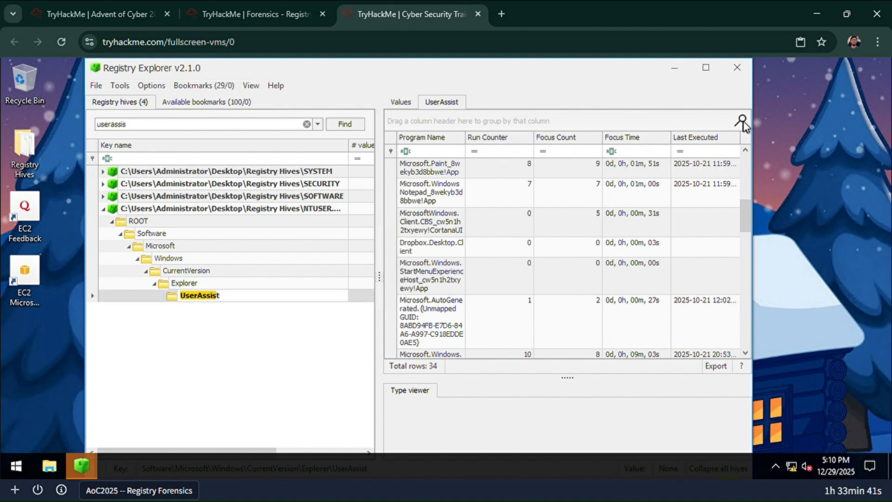
left_click(742, 122)
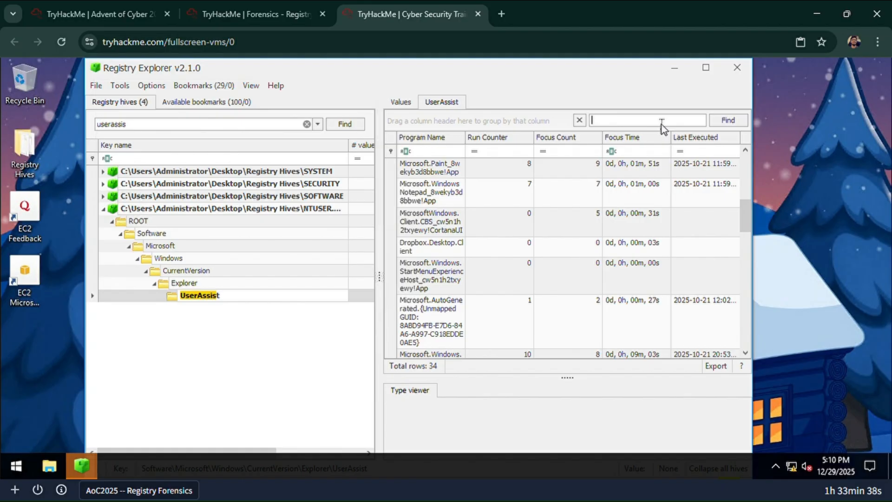
type("drone")
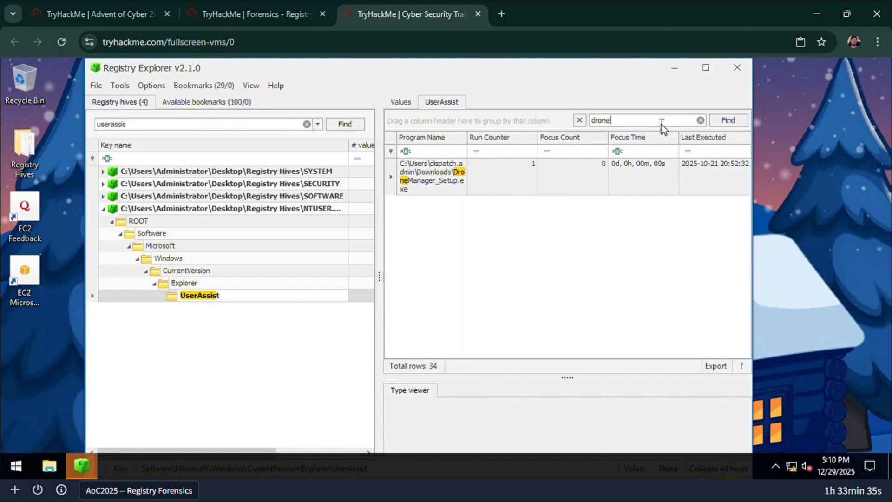
left_click_drag(474, 141, 514, 142)
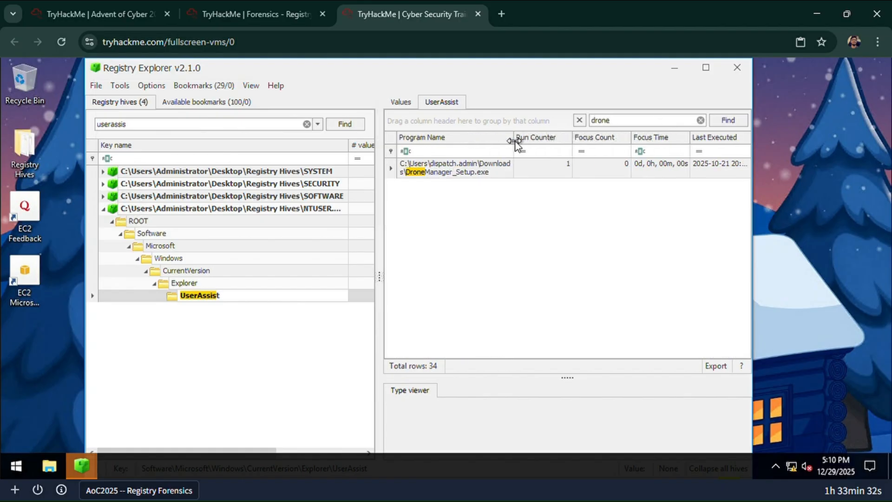
- Check the room's question about the full launch path against the DroneManager_Setup.exe entry in UserAssist
left_click(493, 175)
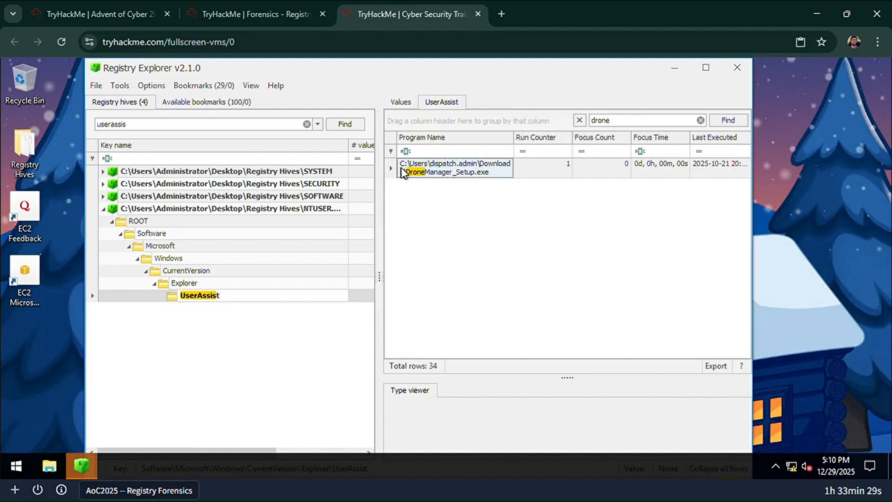
left_click(255, 14)
scroll(174, 279, "down", 5)
scroll(172, 276, "down", 20)
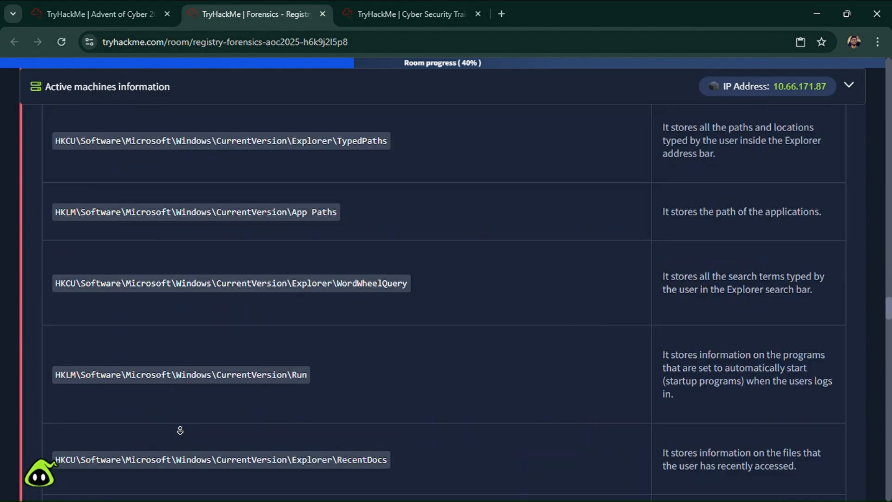
scroll(173, 357, "down", 10)
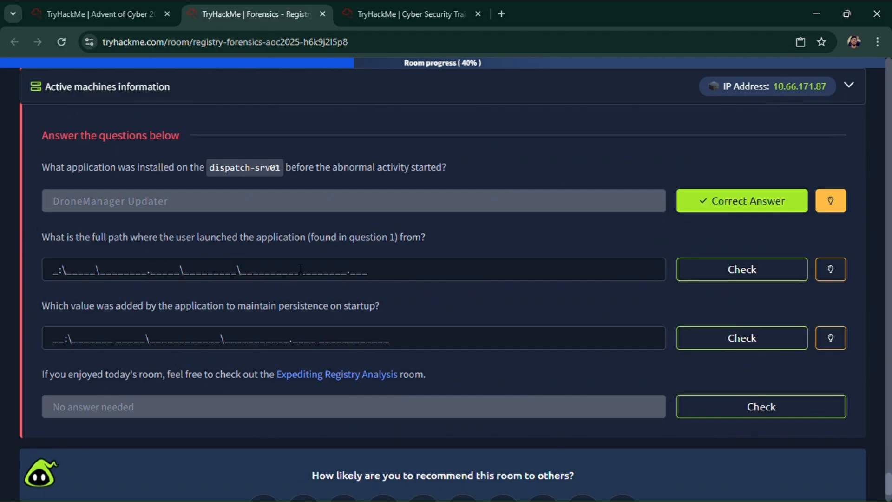
left_click(400, 18)
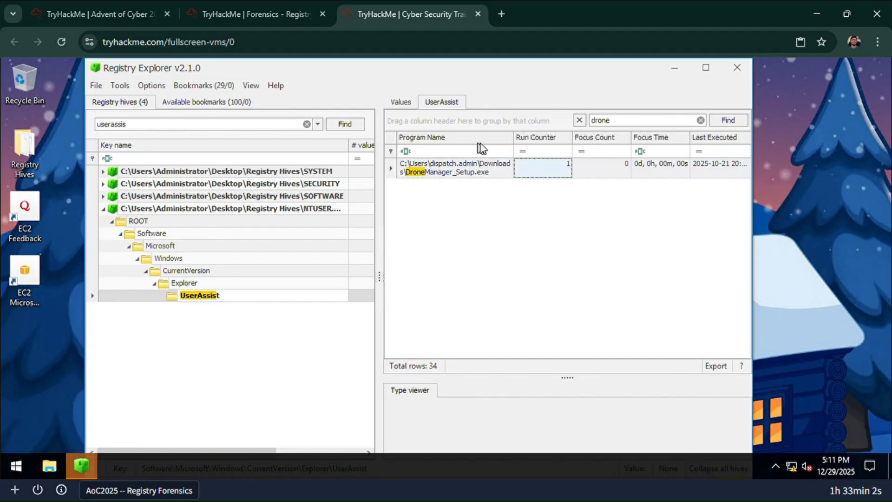
- Filter the Program Name column by the DroneManager_Setup.exe path and cut the full path out of the filter cell
left_click(509, 136)
left_click(540, 199)
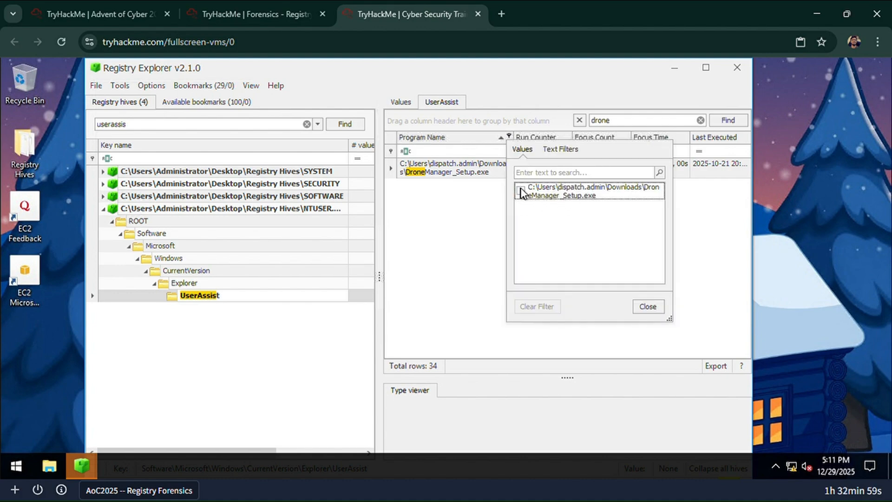
left_click(647, 307)
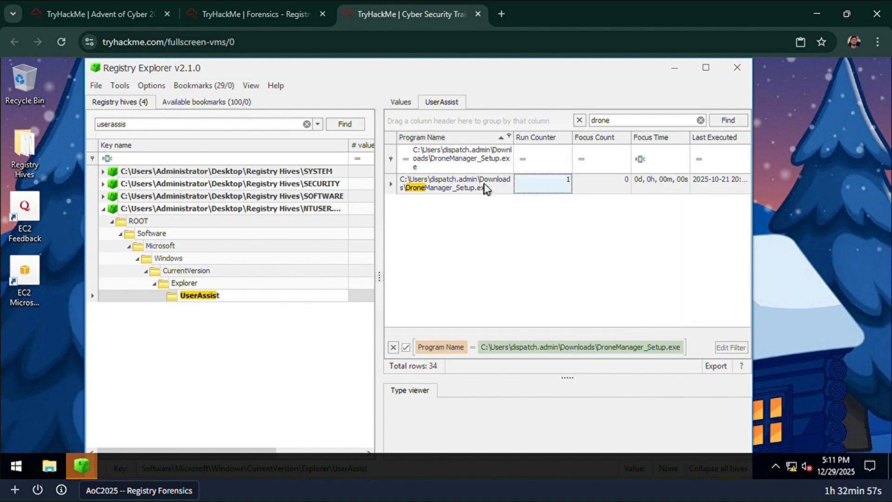
left_click(425, 171)
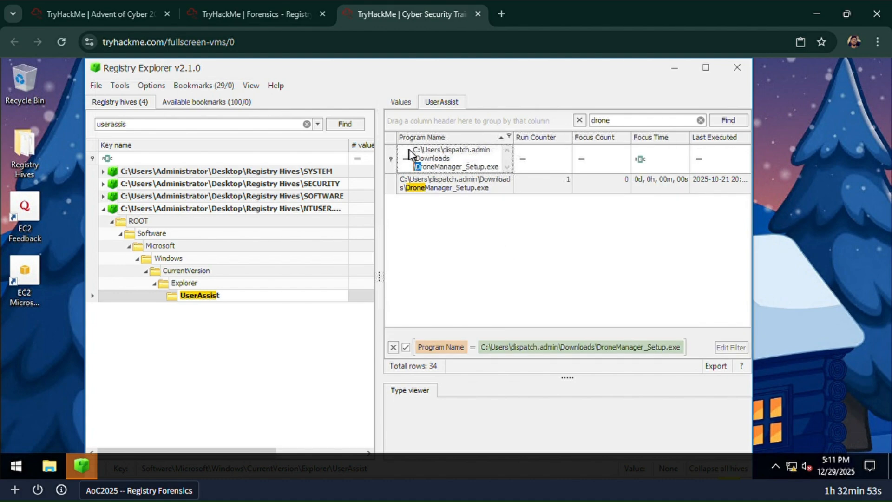
left_click_drag(414, 150, 507, 176)
key("ctrl+c")
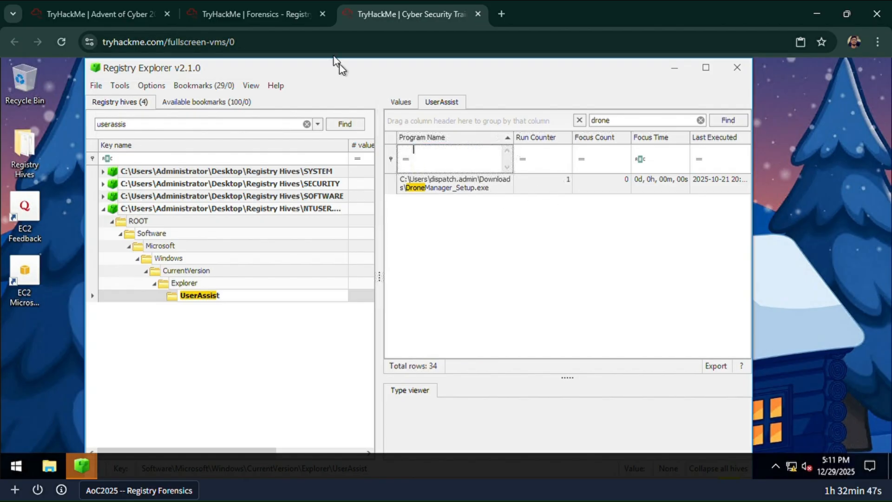
- Submit C:\Users\dispatch.admin\Downloads\DroneManager_Setup.exe as the answer to the room's launch path question
left_click(273, 13)
left_click(400, 277)
key("ctrl+v")
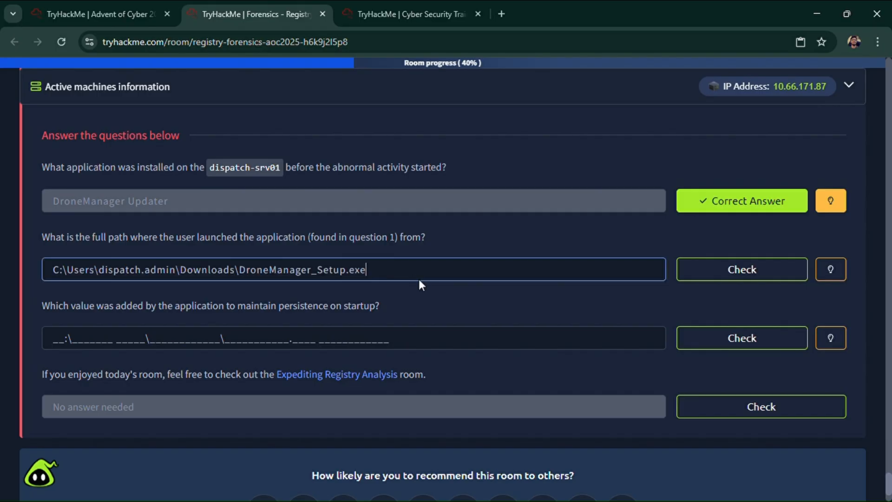
key("Return")
- Read the startup persistence question and look through the room's registry key table for the key that stores startup programs
scroll(419, 280, "down", 1)
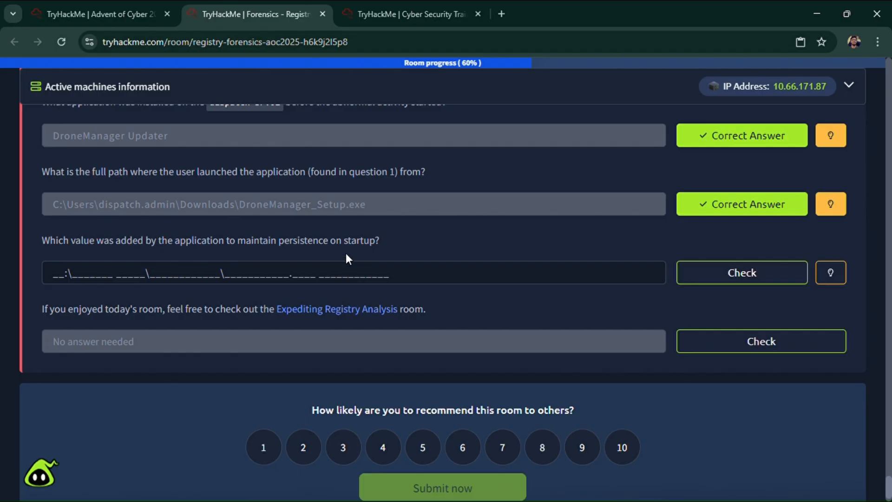
scroll(313, 275, "up", 1)
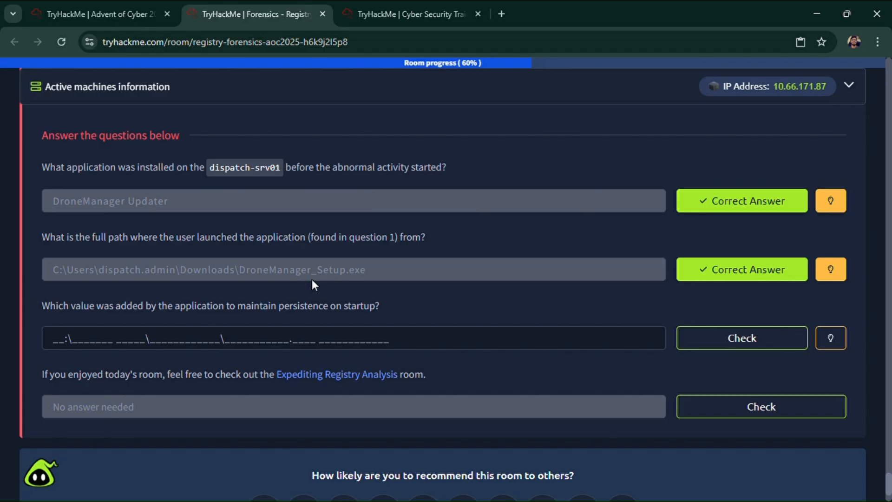
scroll(311, 280, "up", 15)
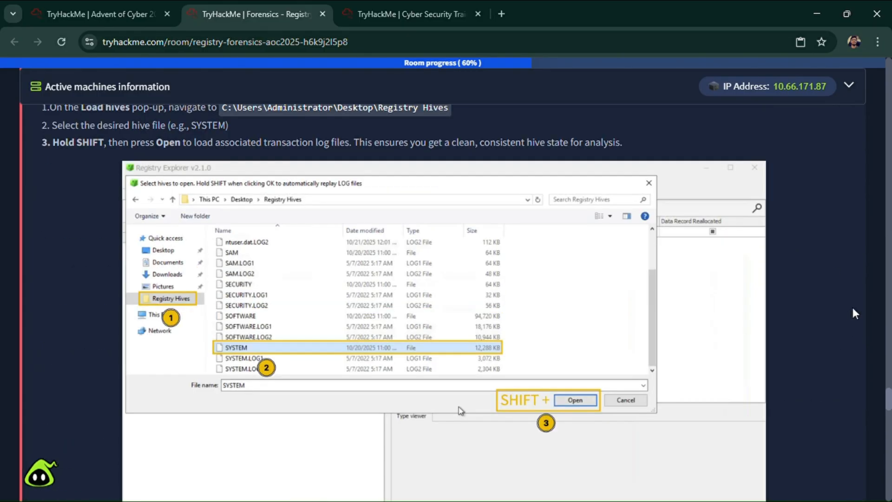
scroll(853, 312, "up", 10)
scroll(840, 294, "up", 10)
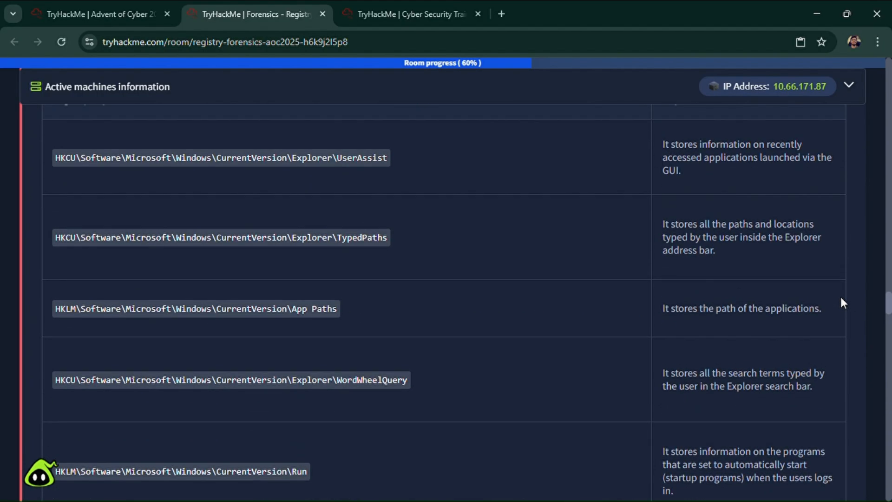
scroll(483, 269, "down", 3)
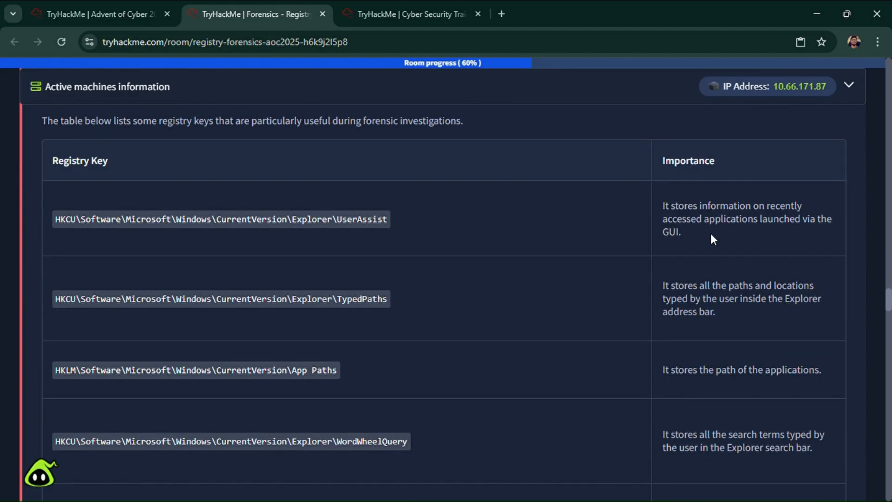
scroll(711, 292, "down", 2)
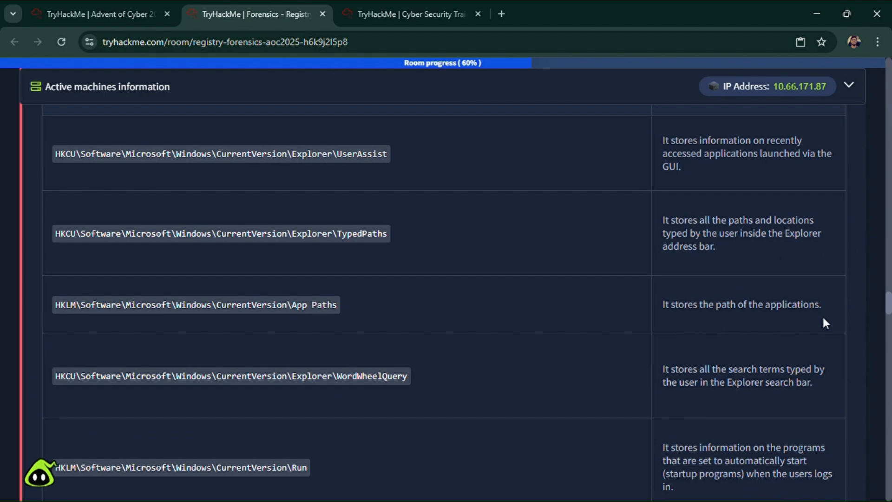
scroll(823, 317, "down", 3)
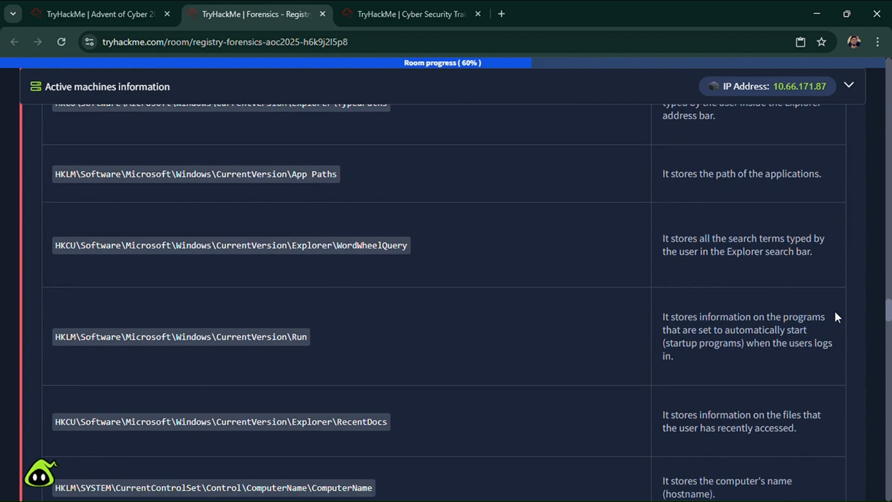
left_click_drag(665, 317, 712, 355)
left_click(696, 352)
- Return to Registry Explorer, clear the key search, collapse the NTUSER.DAT hive and select the SOFTWARE hive
key("ctrl+Tab")
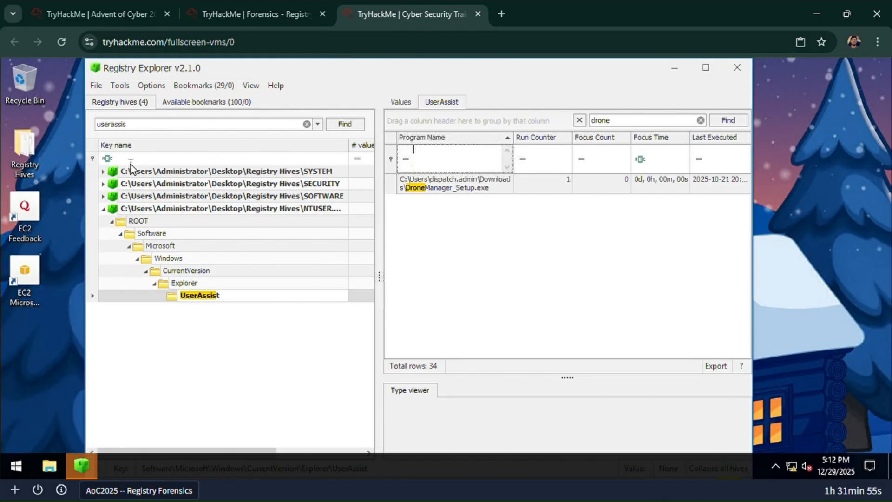
left_click(300, 124)
key("BackSpace")
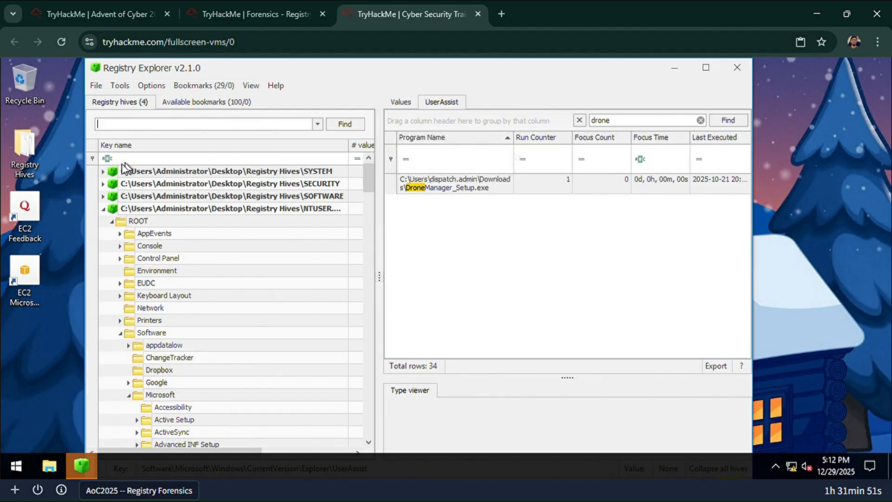
left_click(103, 209)
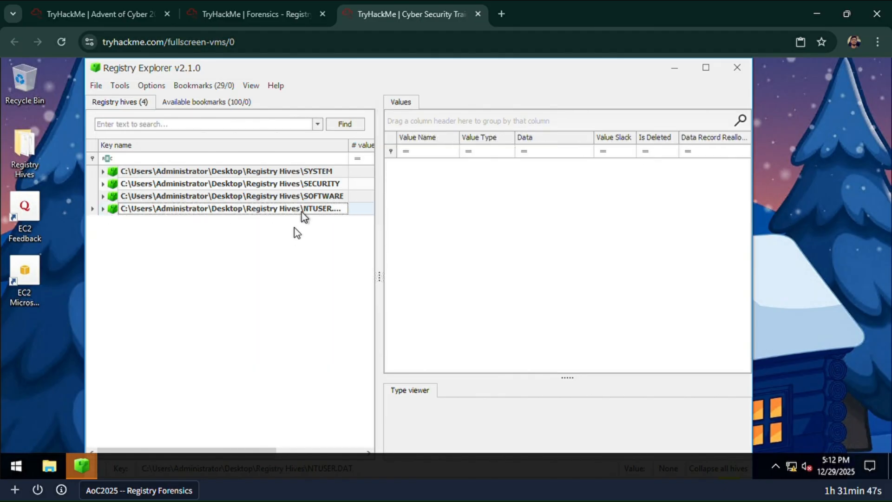
left_click(314, 198)
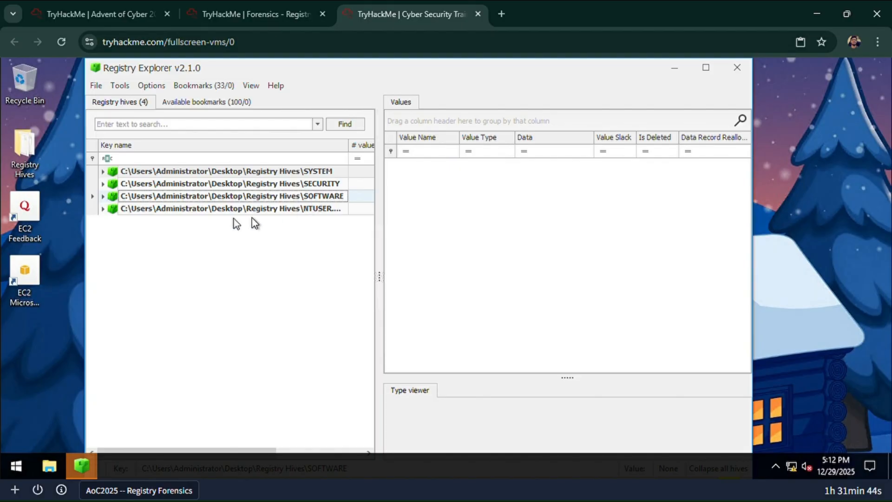
- Recheck the full path of the Run key in the room's registry key table
left_click(255, 14)
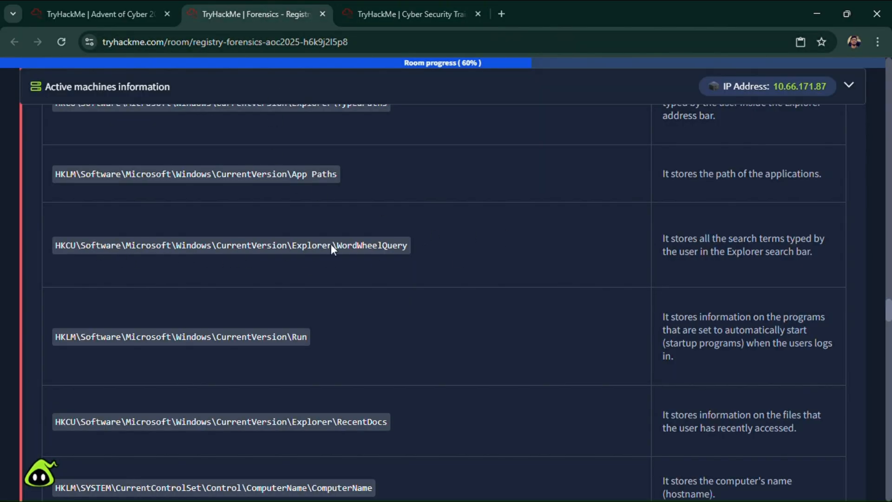
scroll(246, 207, "down", 3)
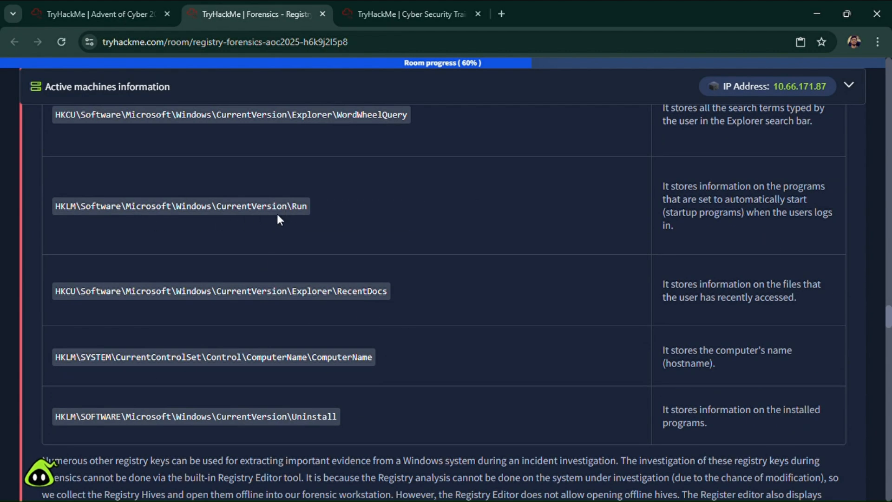
left_click(415, 14)
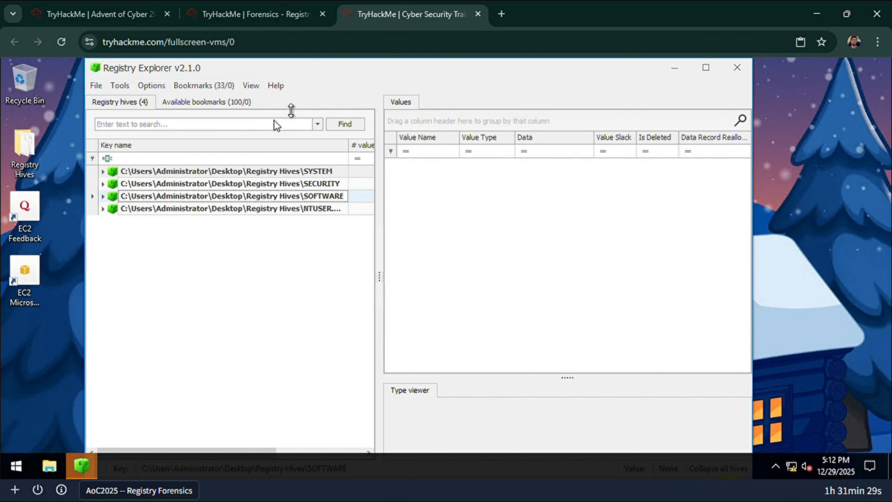
- Search the available bookmarks for "run", collapse the SYSTEM hive and widen the Key name column to read the hive names
left_click(204, 101)
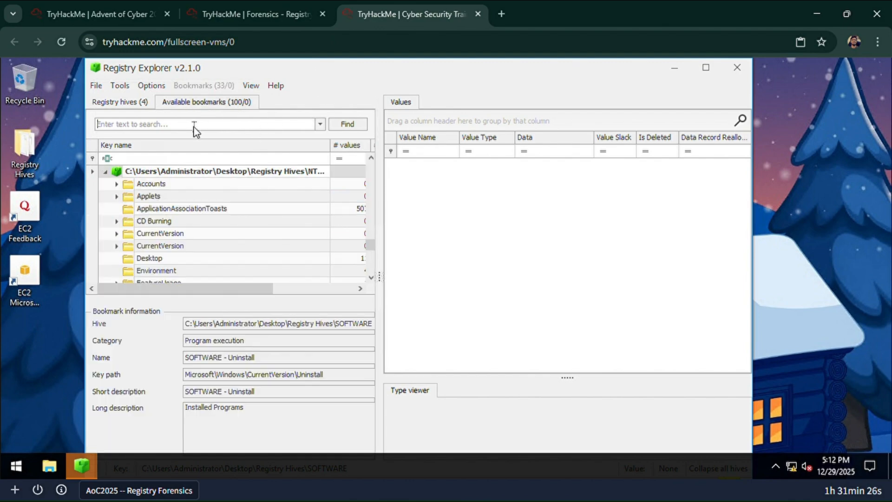
left_click(188, 122)
type("run")
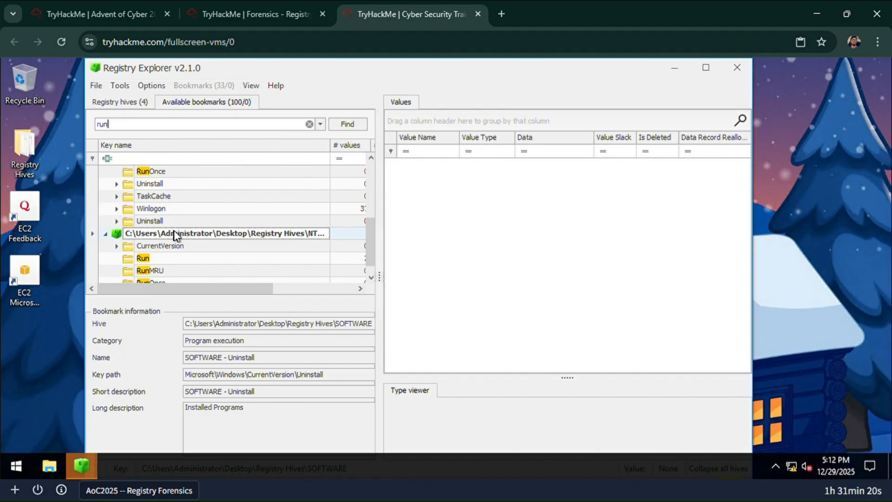
scroll(305, 195, "up", 4)
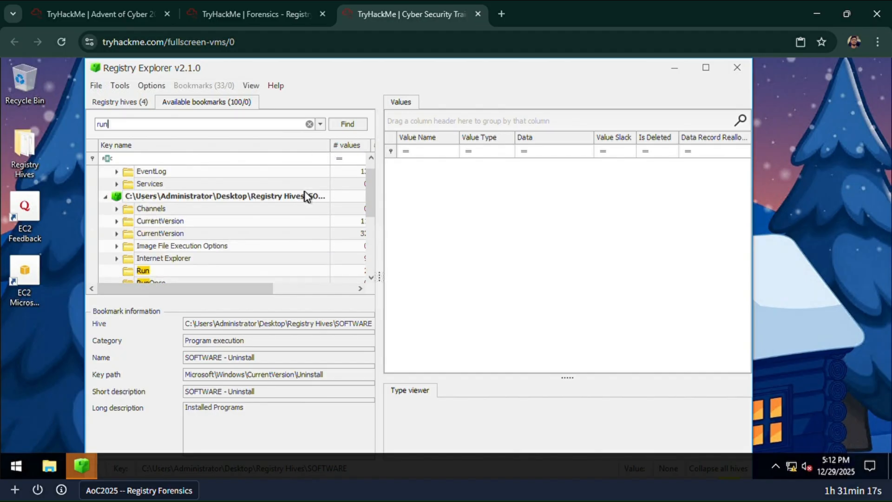
left_click(106, 172)
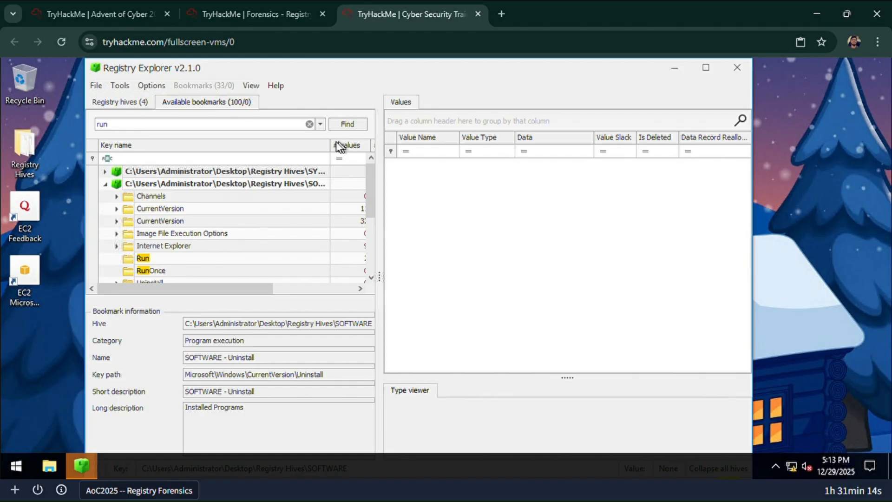
left_click_drag(329, 144, 349, 145)
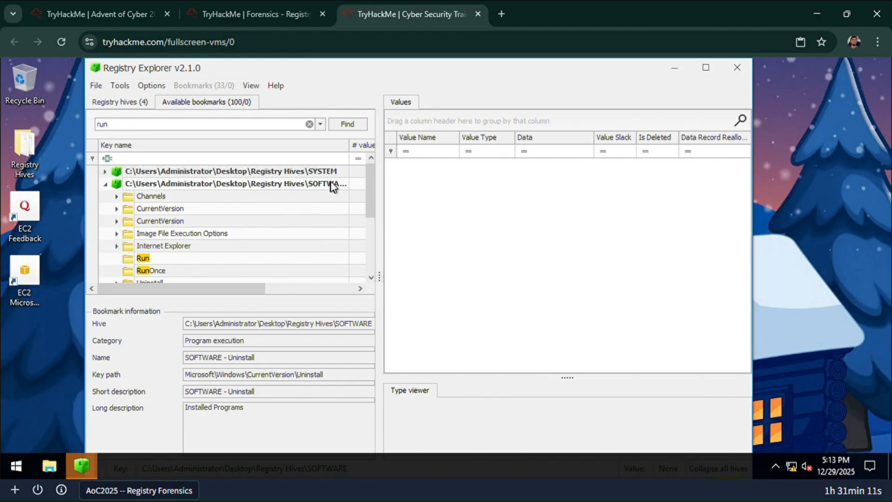
- Compare the Run bookmarks with the room's HKLM Run path and open the Run key under the SOFTWARE hive
left_click(288, 10)
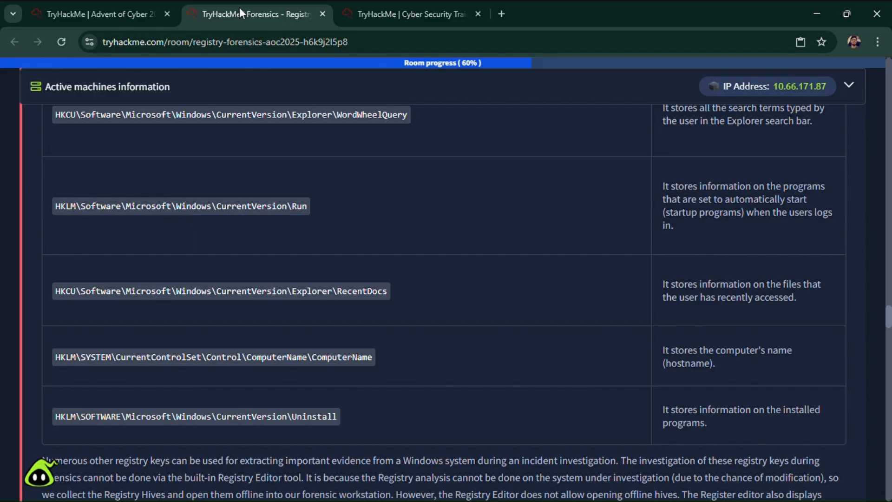
left_click(353, 14)
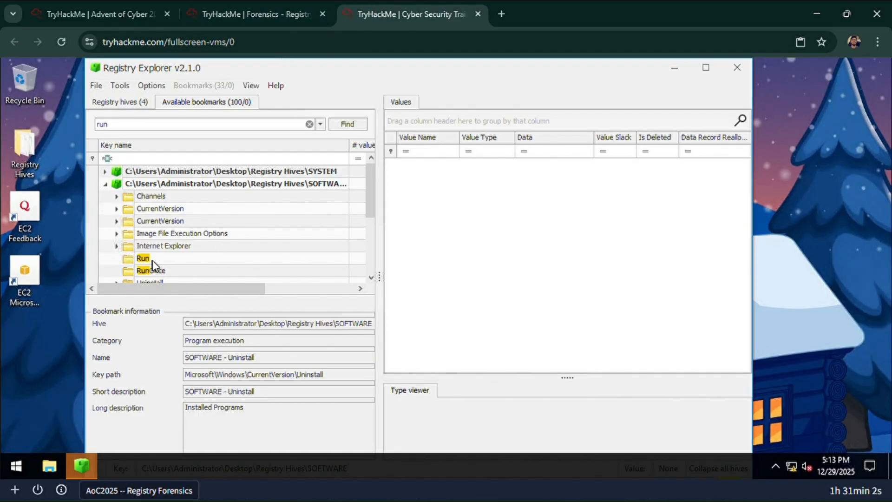
scroll(153, 262, "down", 3)
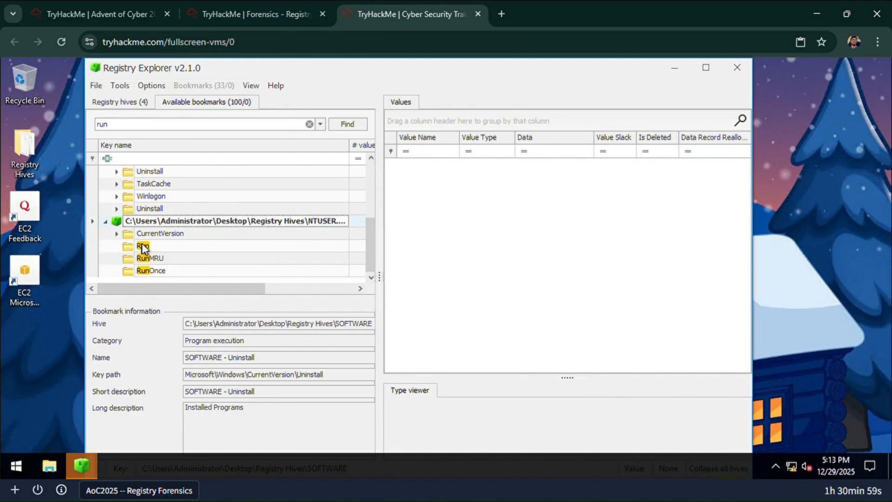
scroll(143, 247, "up", 3)
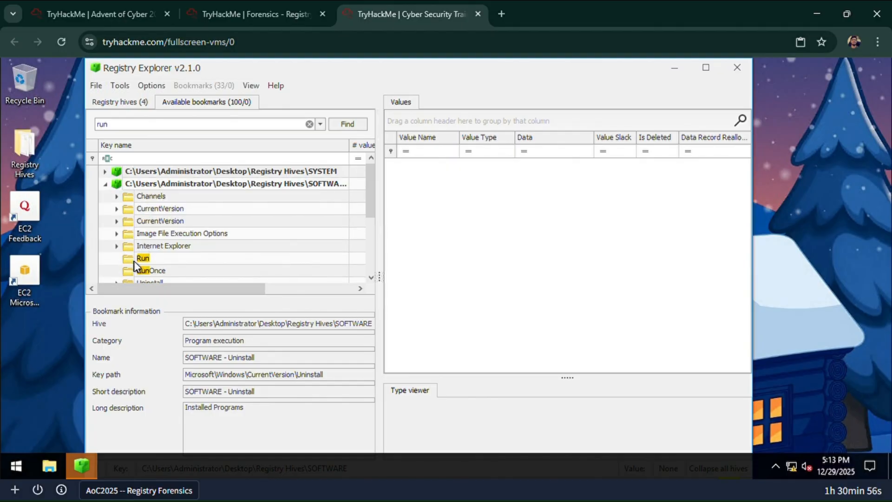
left_click(274, 4)
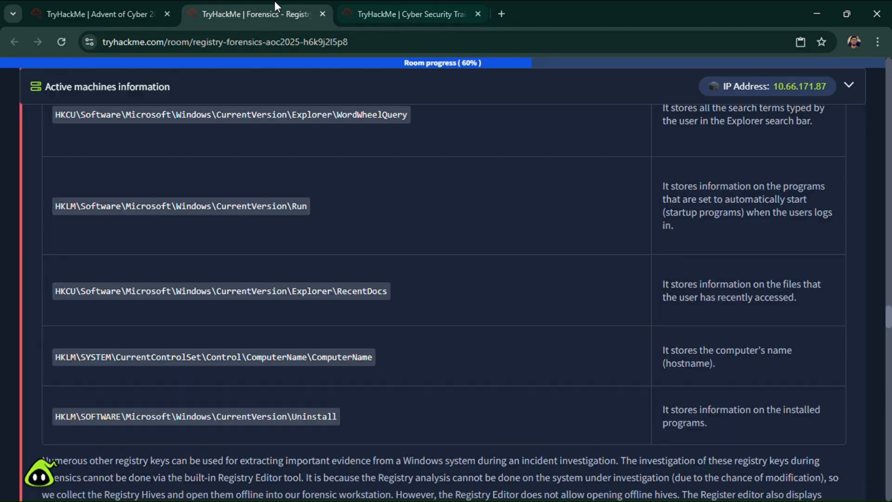
double_click(300, 294)
left_click(300, 292)
left_click(405, 8)
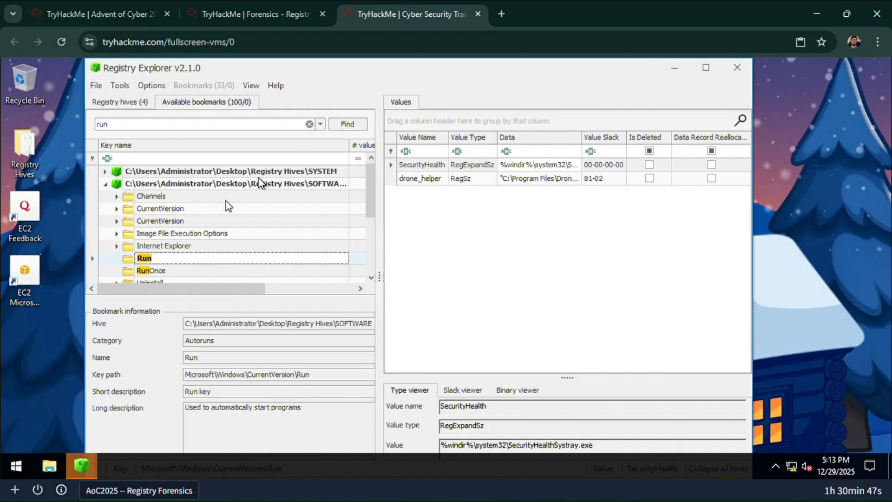
scroll(227, 239, "down", 1)
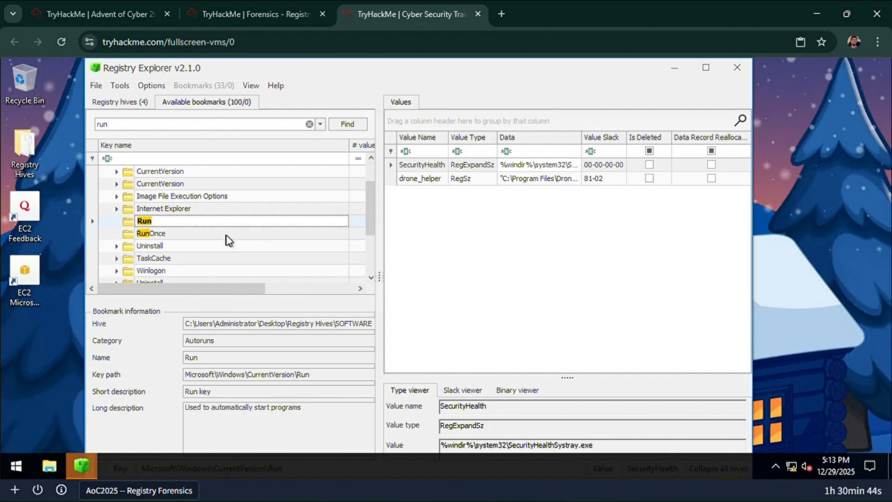
- Inspect the full data of the drone_helper value in the SOFTWARE hive's Run key, also checking the neighbouring RunOnce key
left_click(550, 181)
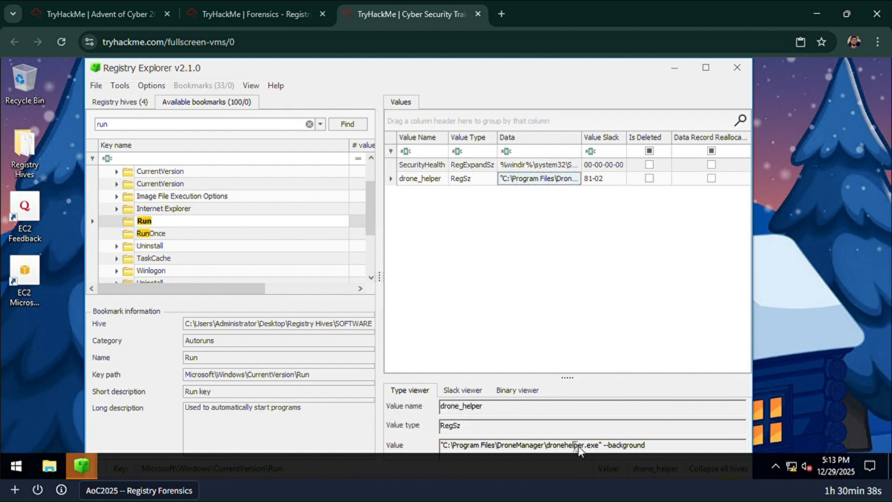
left_click(148, 236)
left_click(143, 221)
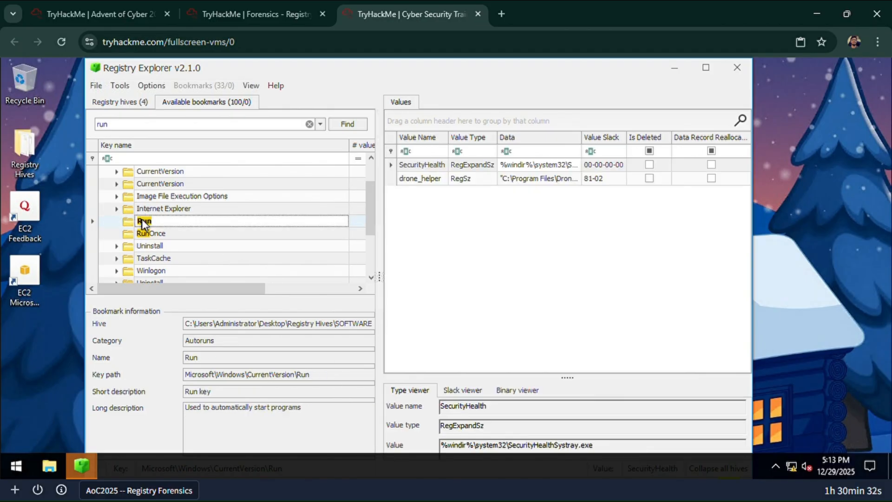
scroll(144, 224, "up", 1)
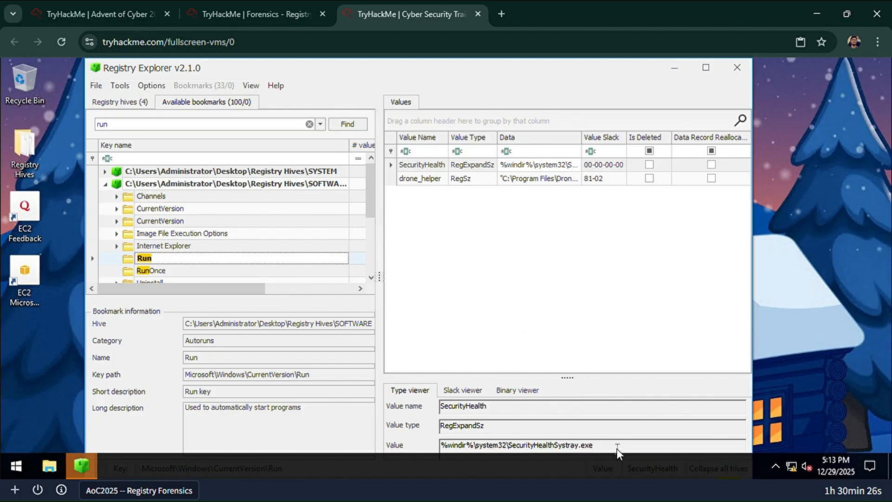
left_click(538, 179)
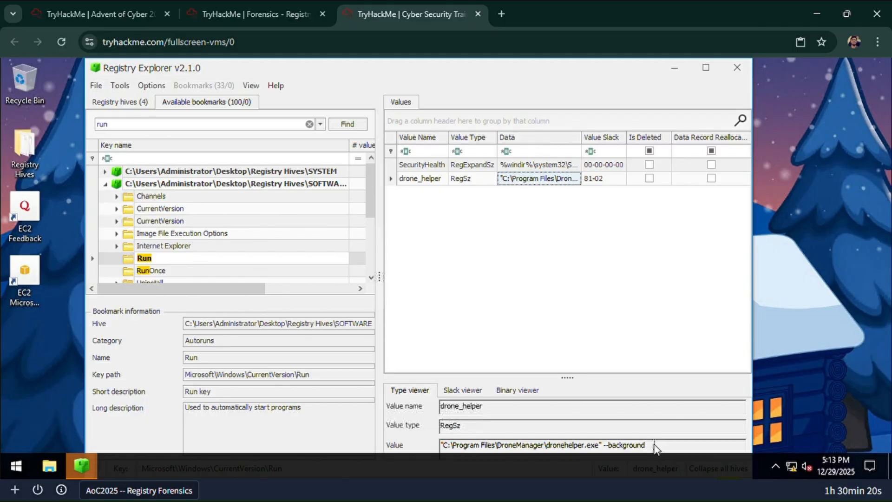
- Return to the TryHackMe room and read the question about the value added for persistence on startup
left_click(255, 5)
scroll(199, 328, "down", 2)
scroll(199, 329, "down", 20)
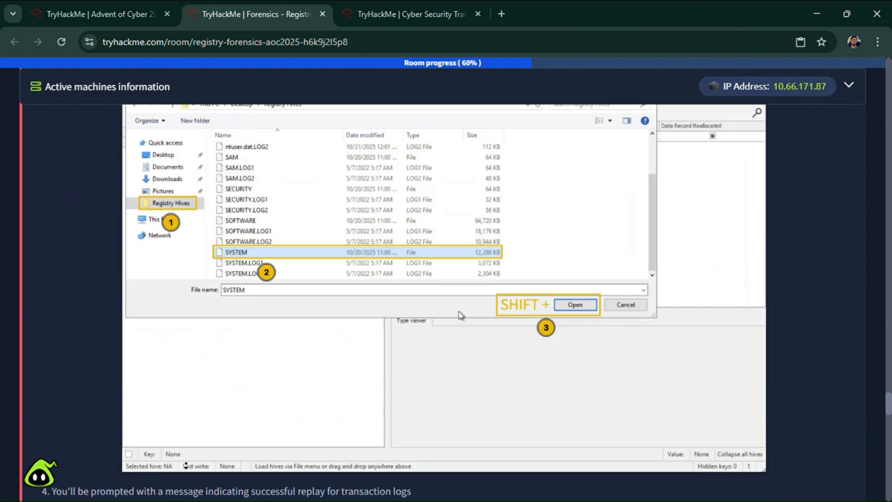
scroll(136, 328, "down", 3)
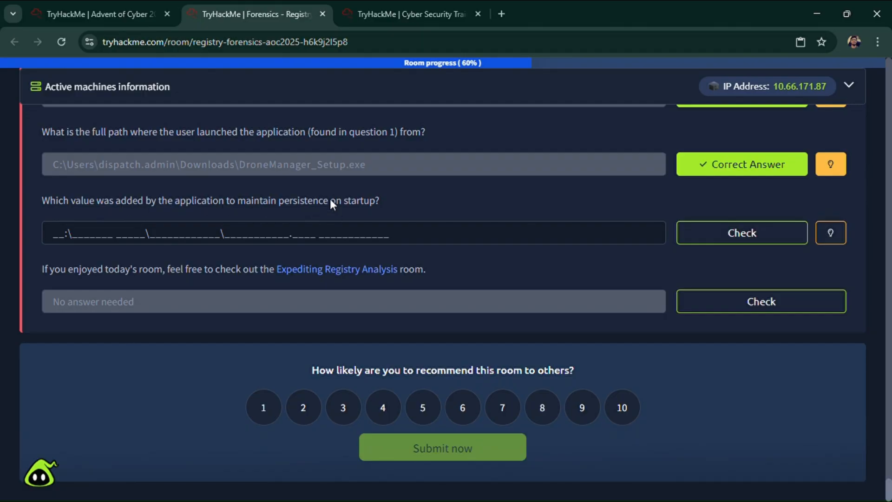
- Copy drone_helper's data, submit "C:\Program Files\DroneManager\dronehelper.exe" --background as the persistence answer, and complete the final no-answer question
left_click(403, 14)
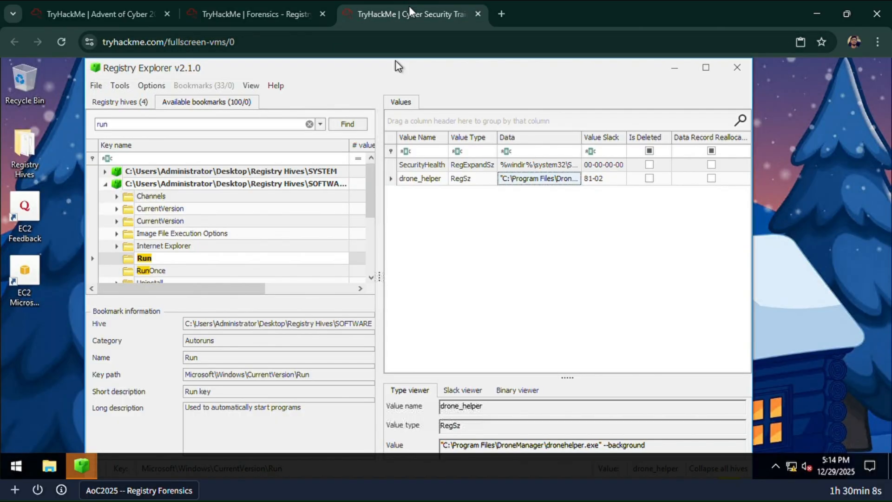
left_click_drag(670, 448, 436, 443)
key("ctrl+c")
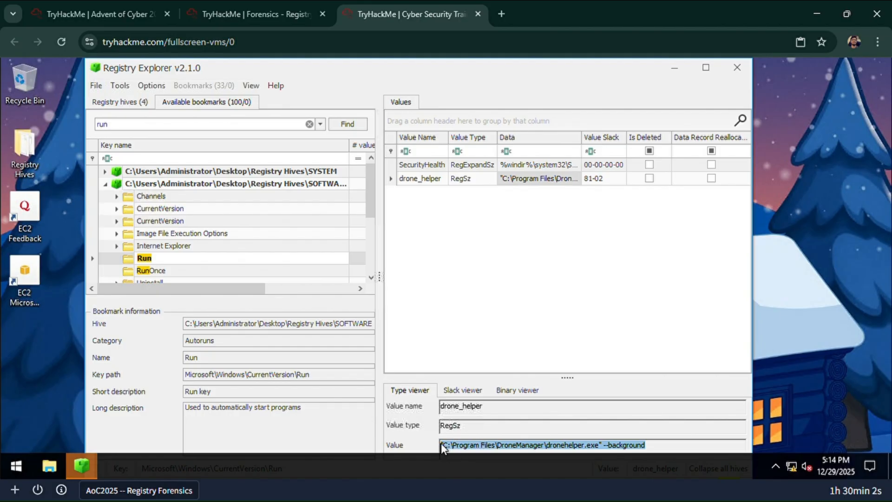
left_click(186, 12)
left_click(186, 232)
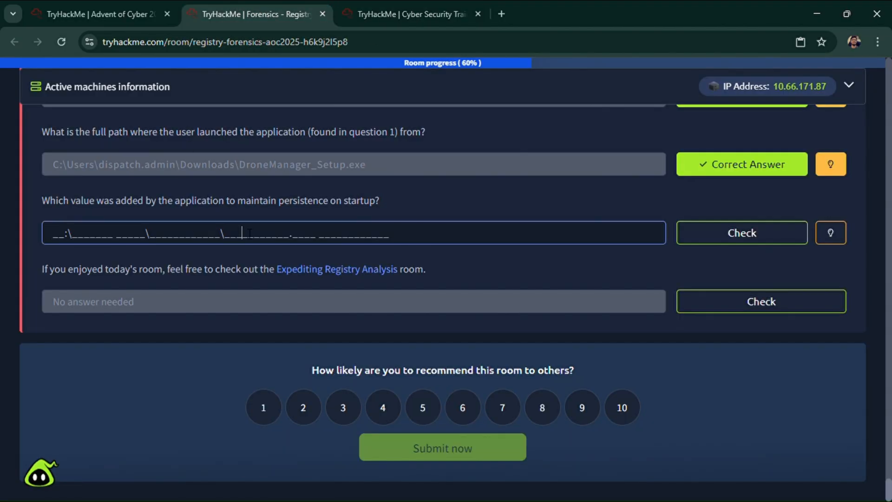
key("ctrl+v")
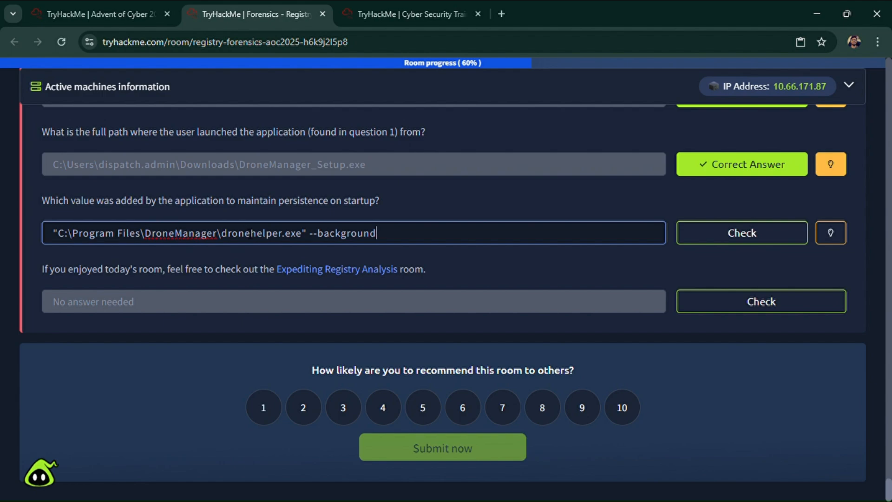
key("Return")
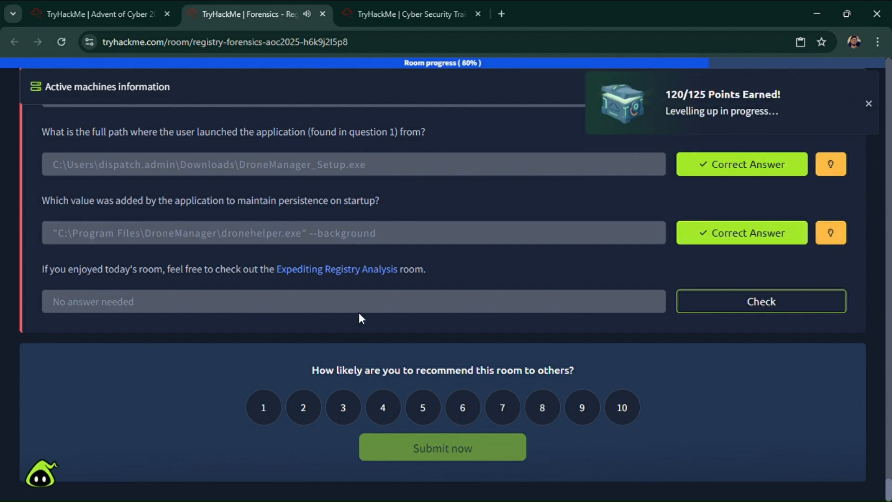
left_click(722, 308)
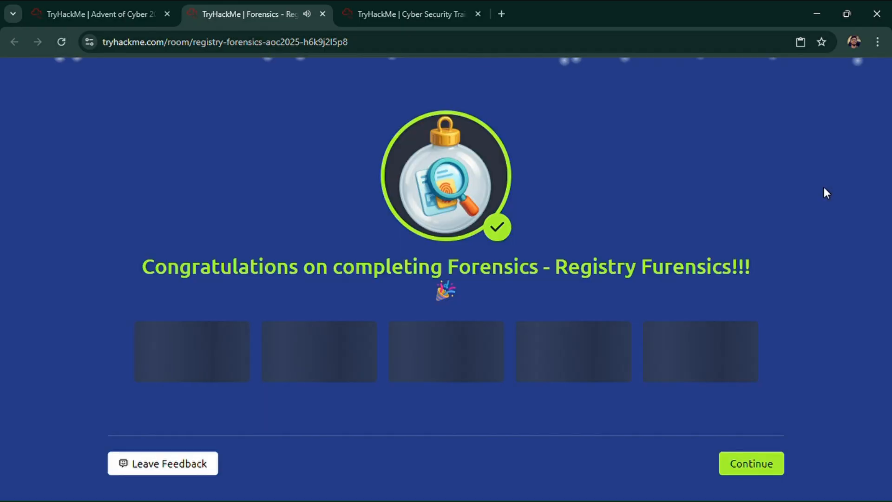